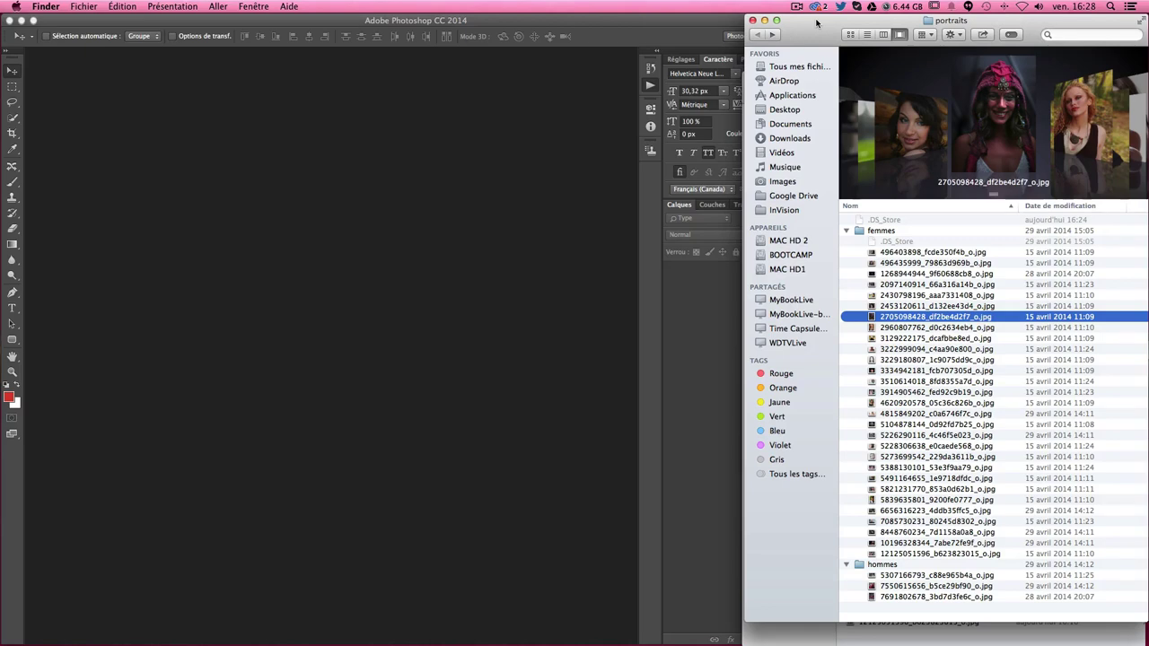
- Collapse and re-expand the femmes and hommes folders to list their photos
left_click(845, 232)
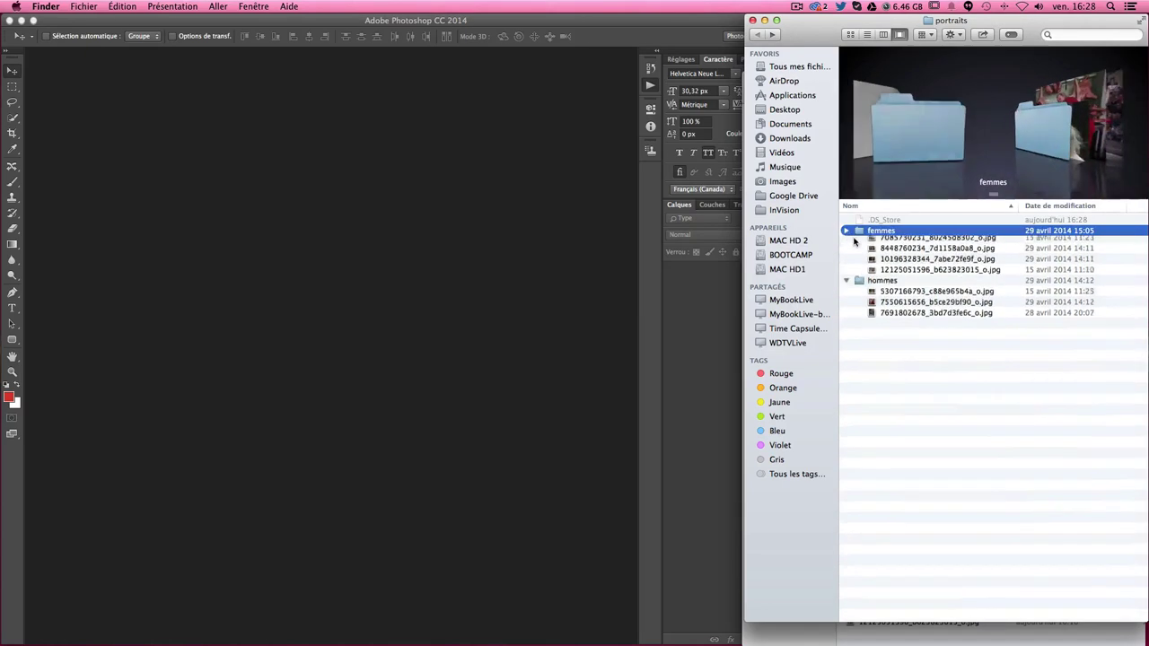
left_click(846, 241)
left_click(889, 258)
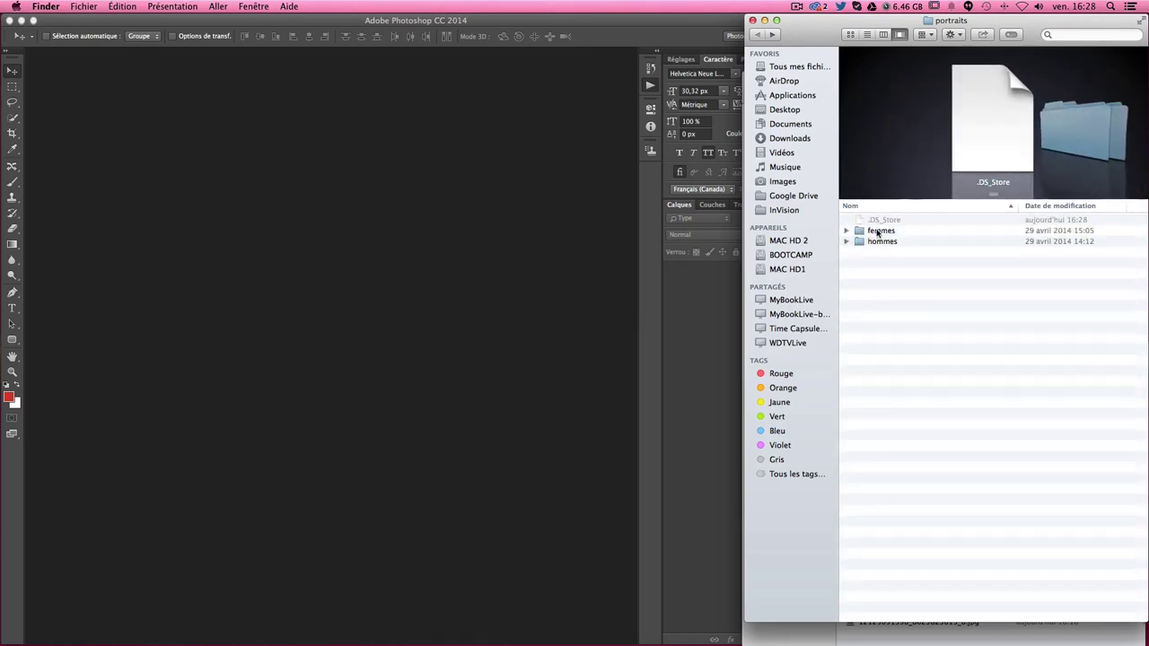
left_click(845, 231)
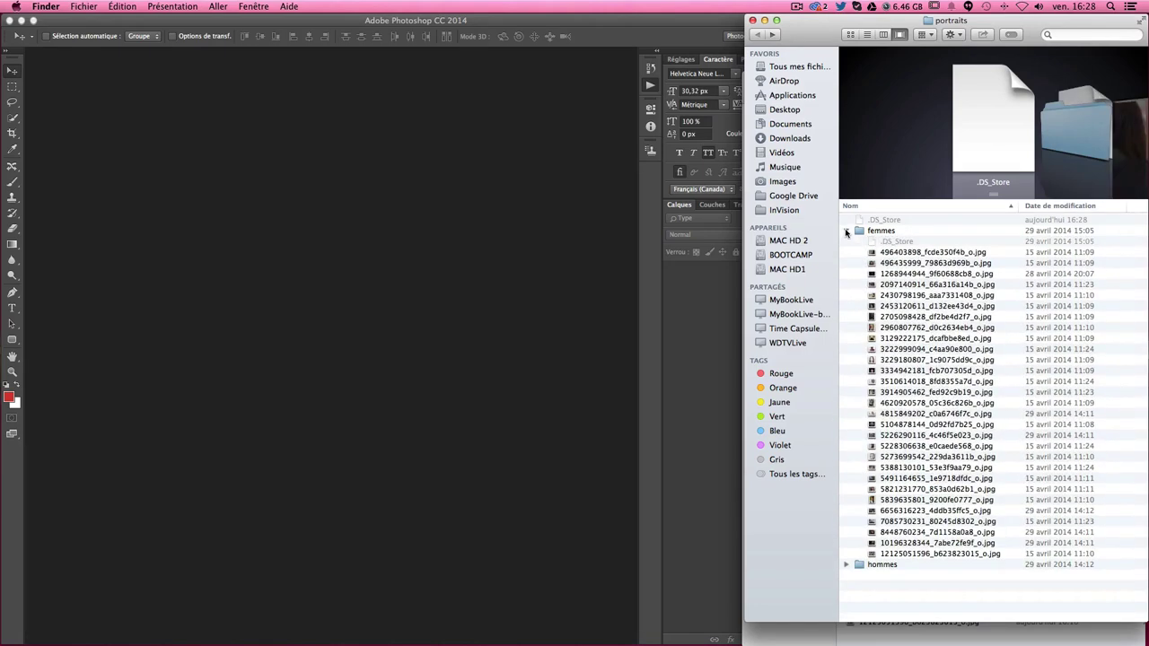
left_click(845, 232)
left_click(844, 564)
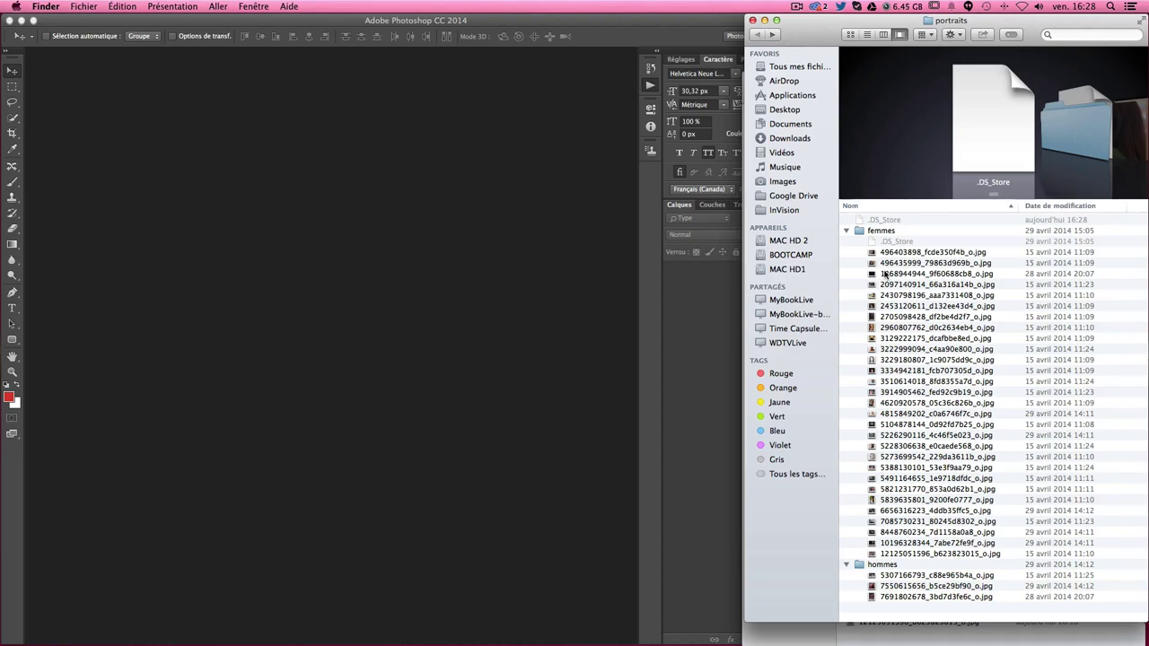
- Preview several of the women's portraits in Cover Flow
left_click(887, 263)
left_click(897, 331)
left_click(904, 404)
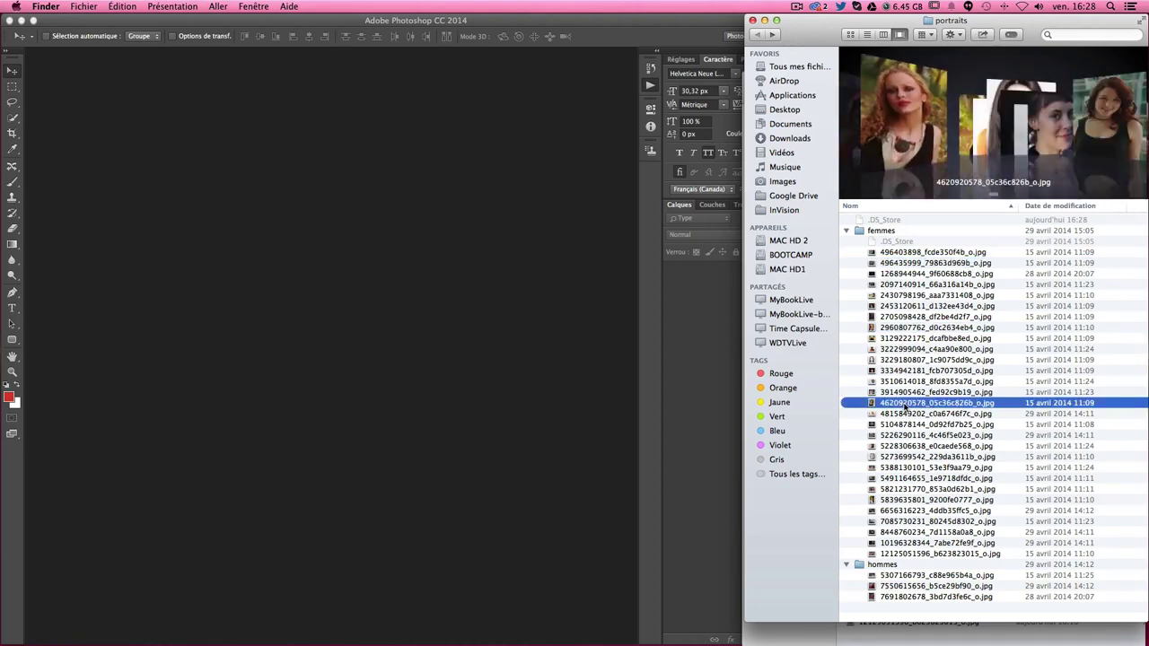
left_click(917, 252)
left_click(915, 274)
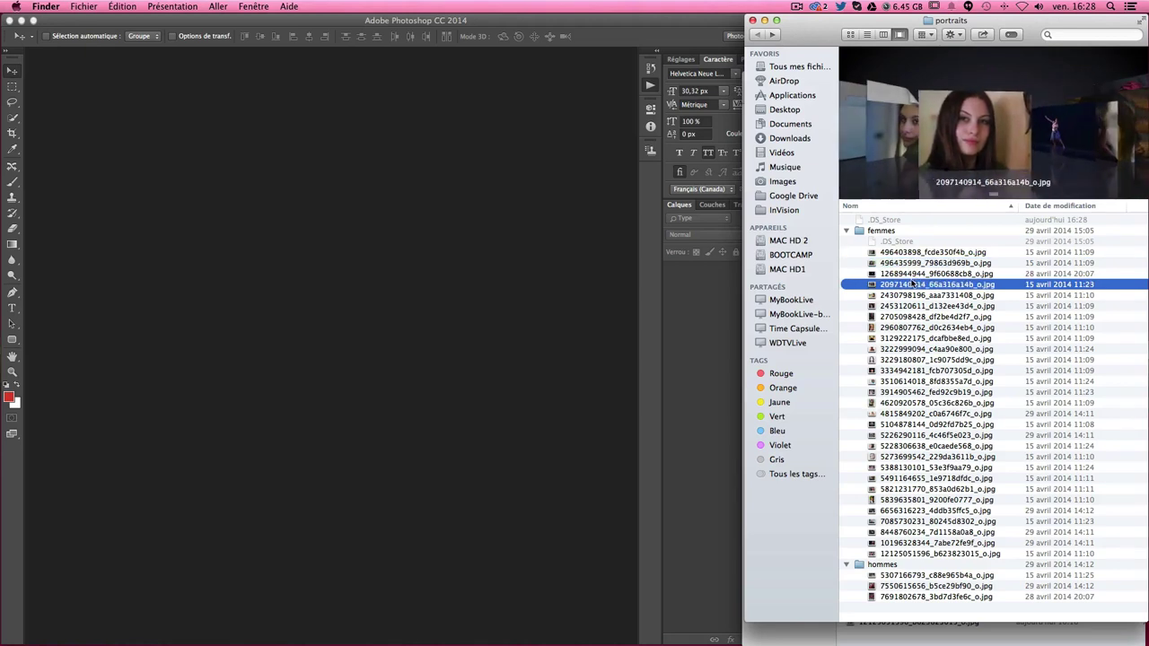
left_click(924, 360)
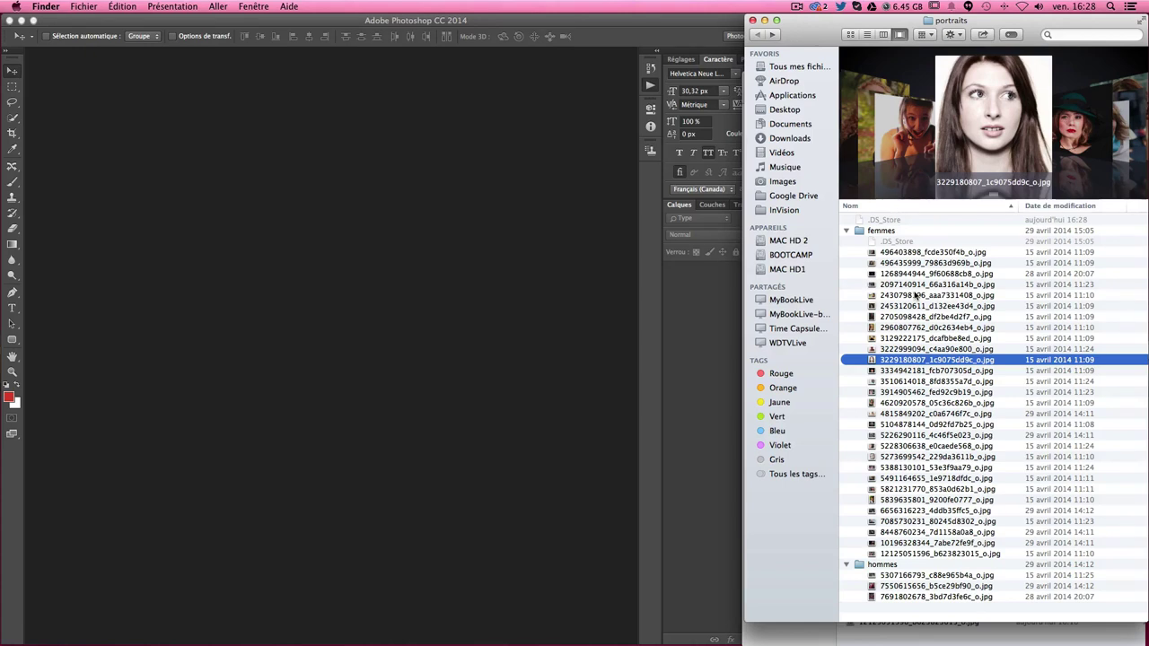
- Select the femmes and hommes folders and switch between the portraits and traitement-lot windows
left_click(888, 231)
left_click(883, 565)
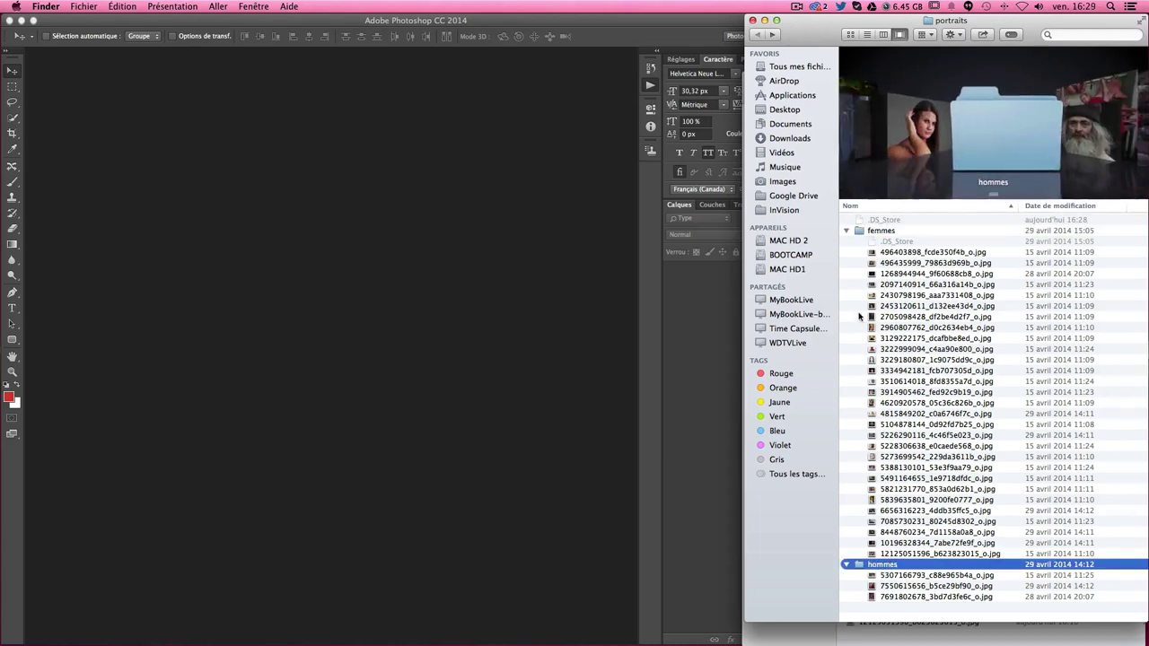
left_click(862, 639)
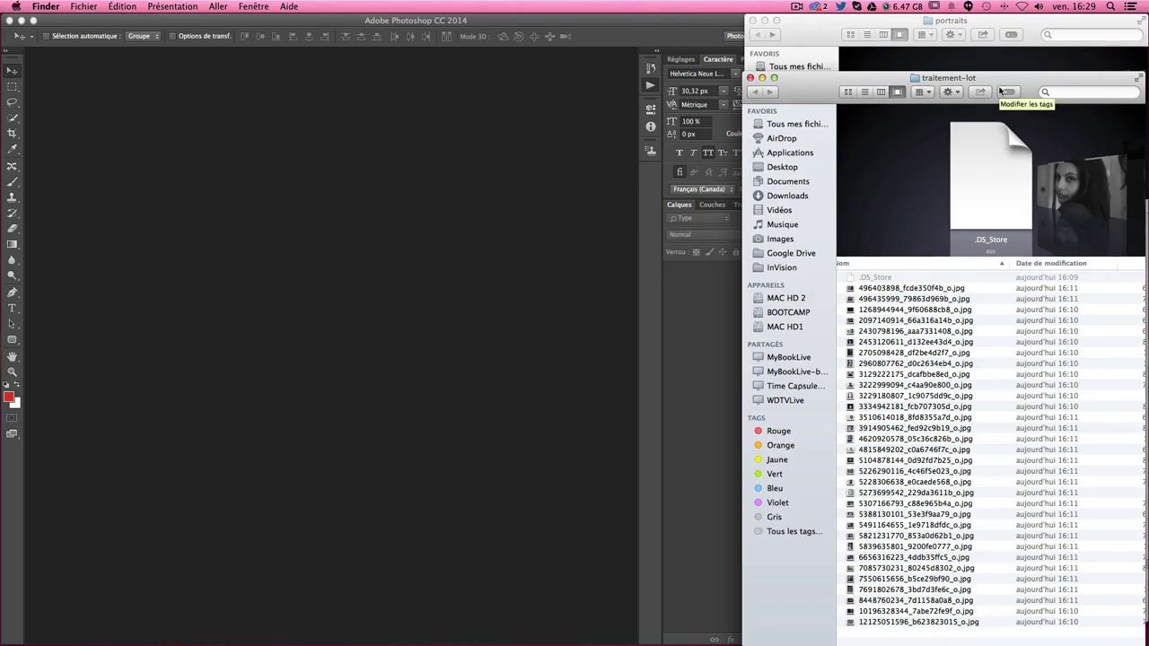
left_click(800, 29)
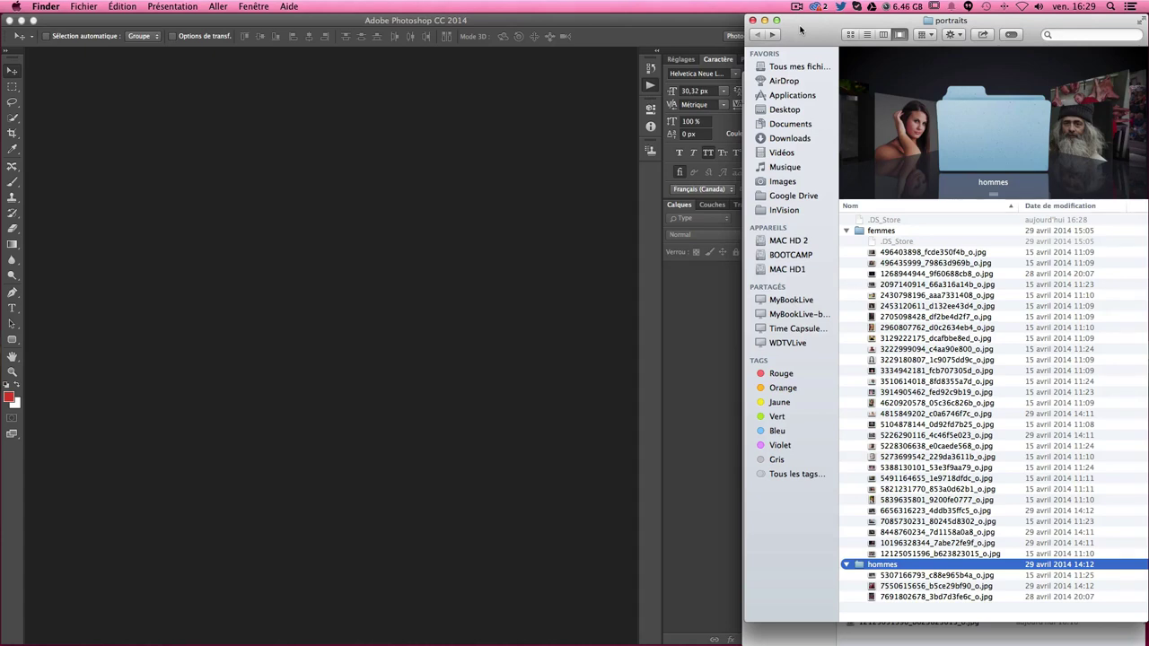
left_click(871, 637)
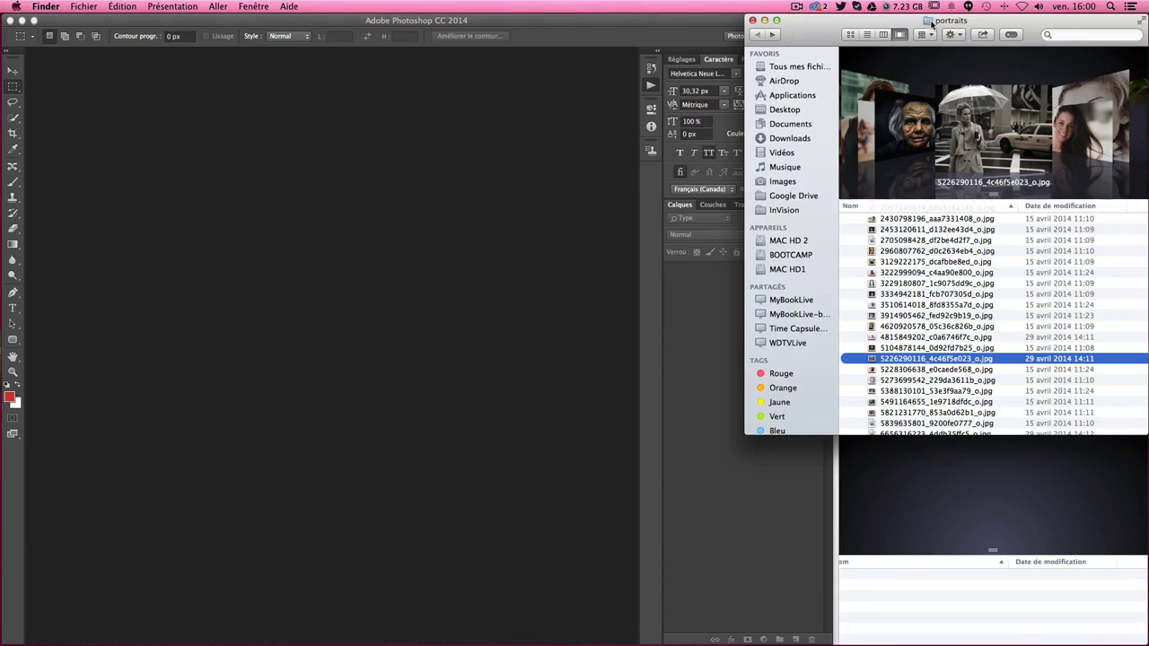
- Confirm the traitement-lot window is still empty, then bring the portraits window back on top
scroll(933, 152, "down", 3)
scroll(932, 152, "up", 5)
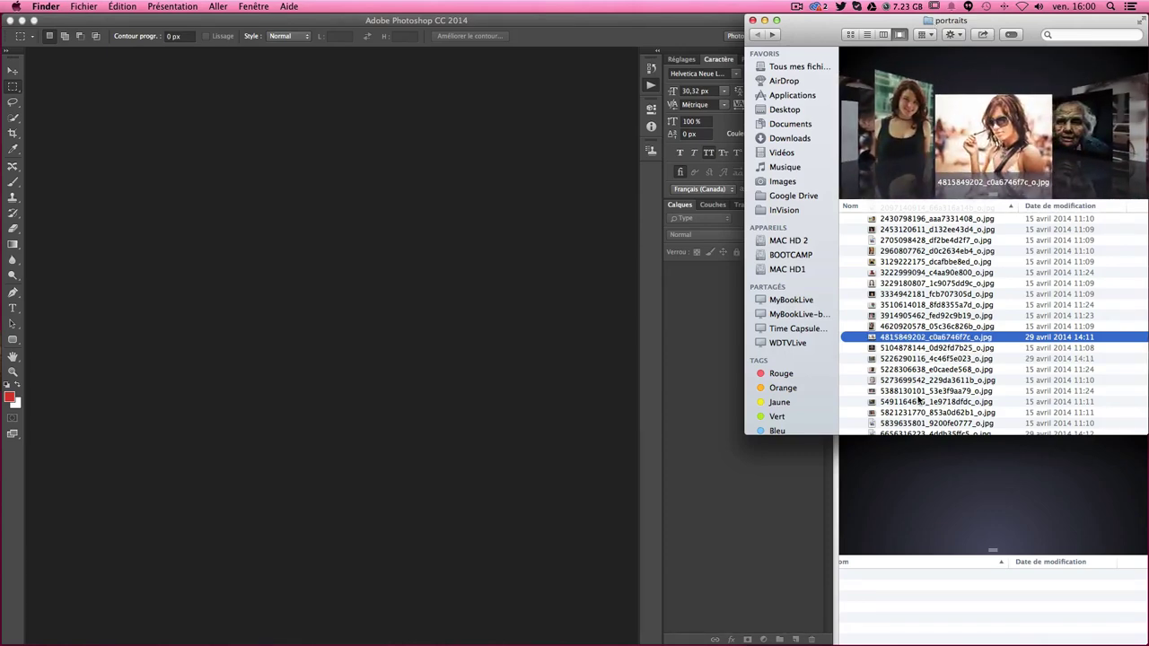
left_click(929, 583)
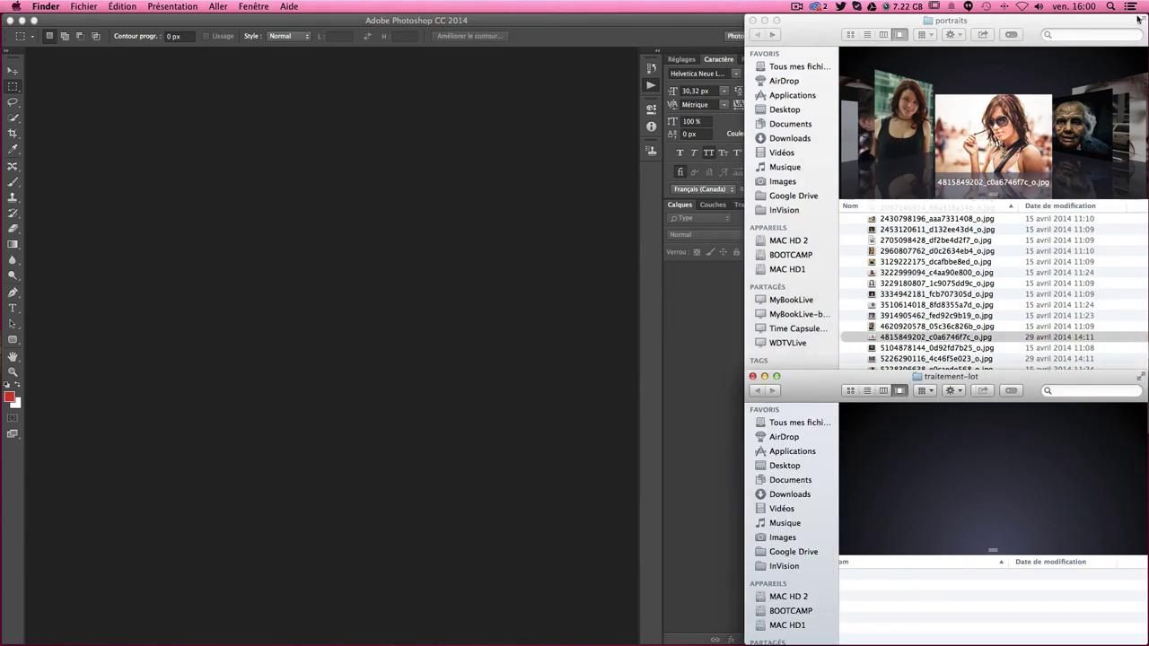
left_click(949, 110)
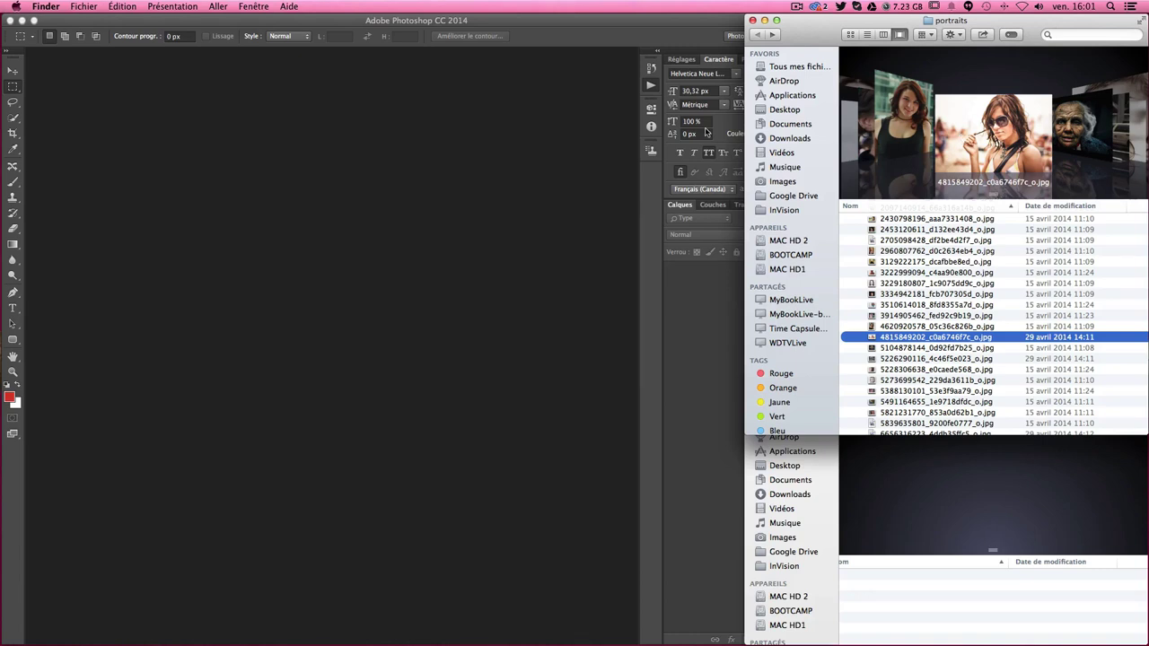
- Switch to Photoshop and show the Actions panel from the Fenêtre menu
left_click(397, 136)
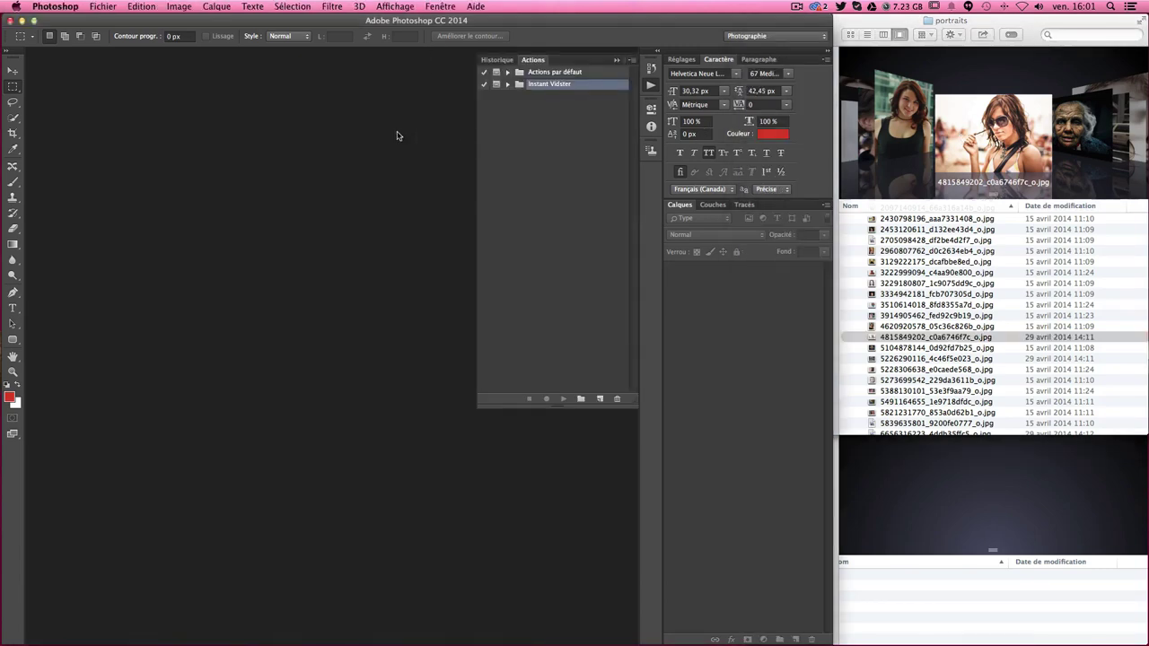
left_click(650, 87)
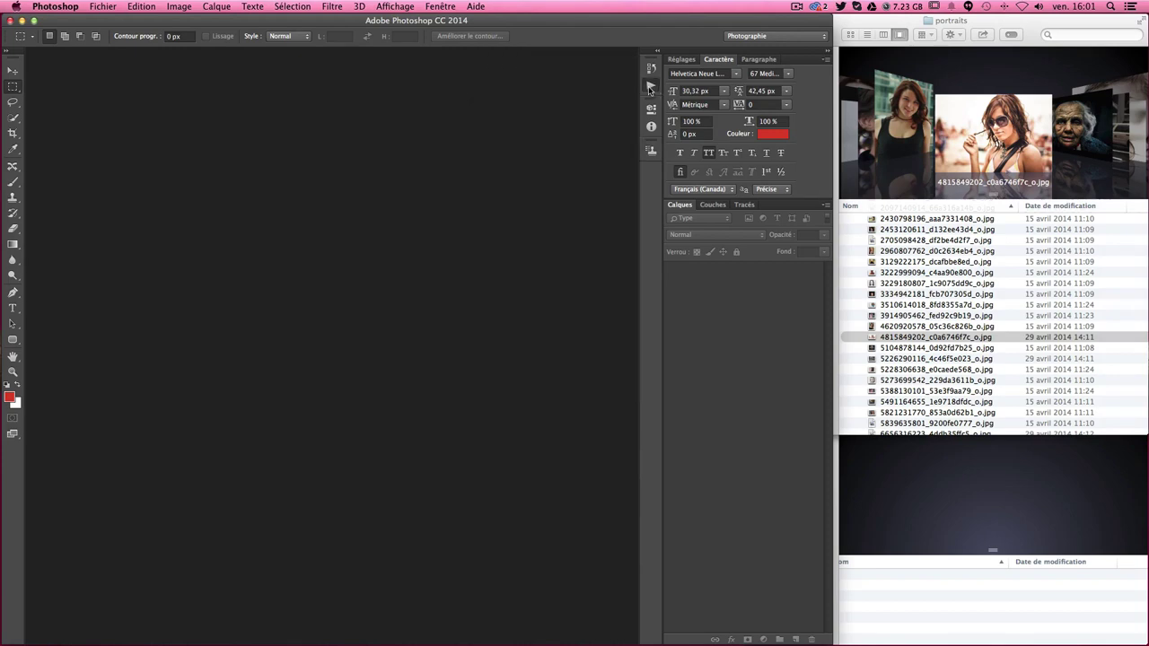
left_click(651, 87)
left_click(651, 87)
left_click(650, 87)
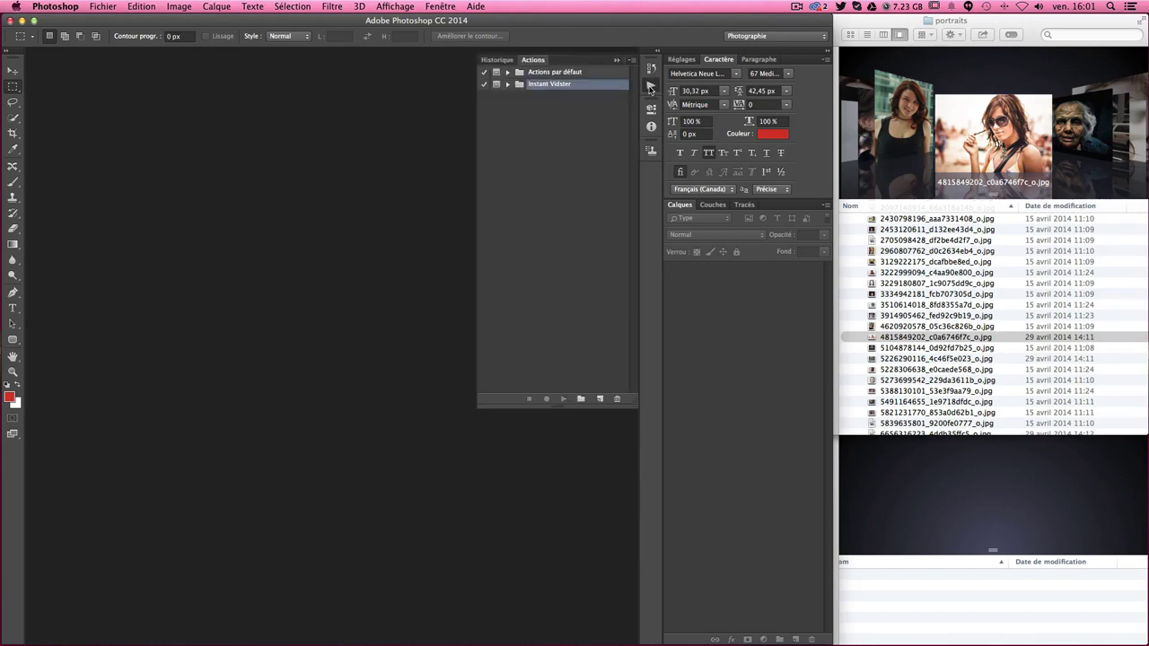
left_click(650, 87)
left_click(651, 86)
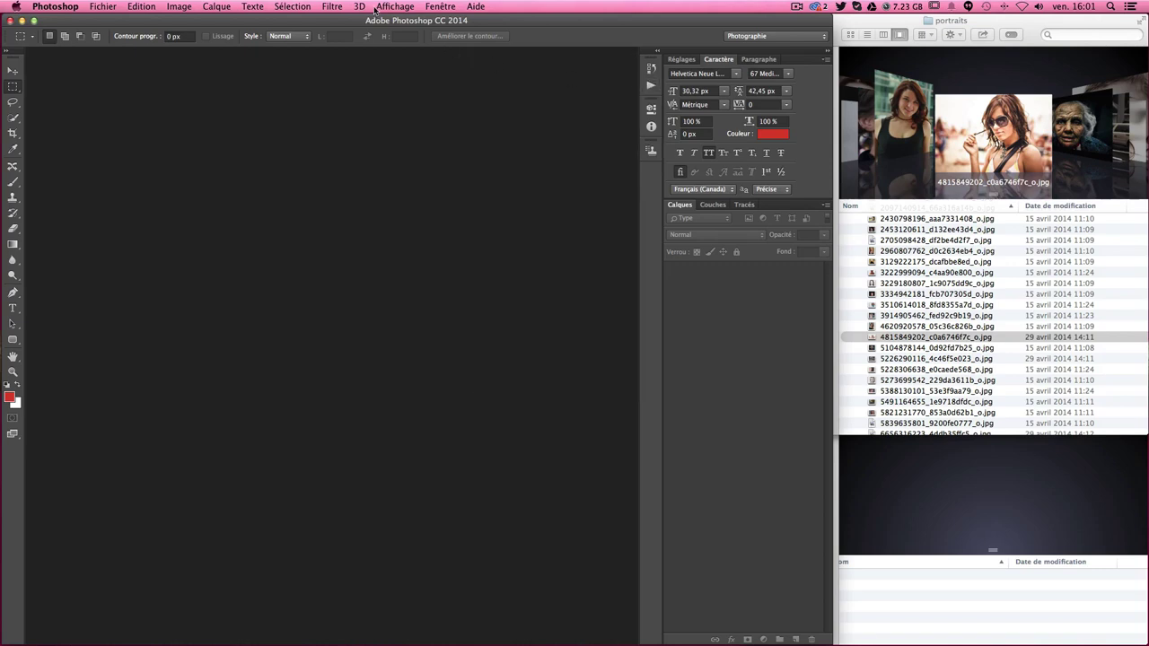
left_click(439, 7)
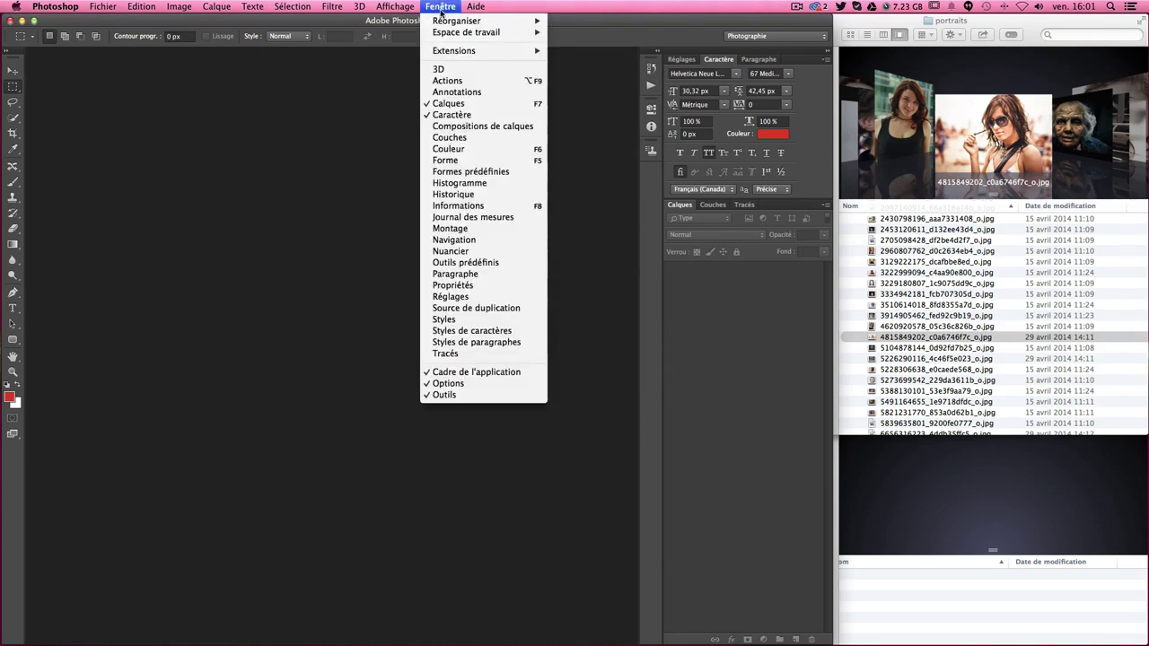
left_click(448, 82)
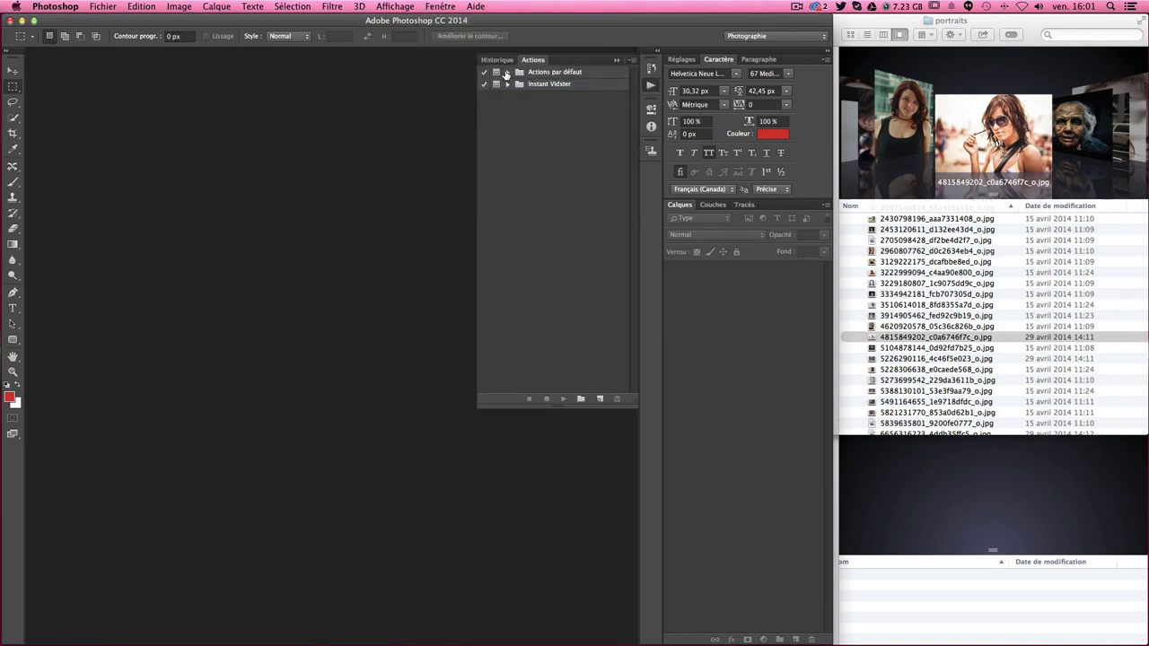
- Expand, collapse and deselect the Actions par défaut set
left_click(506, 74)
left_click(562, 78)
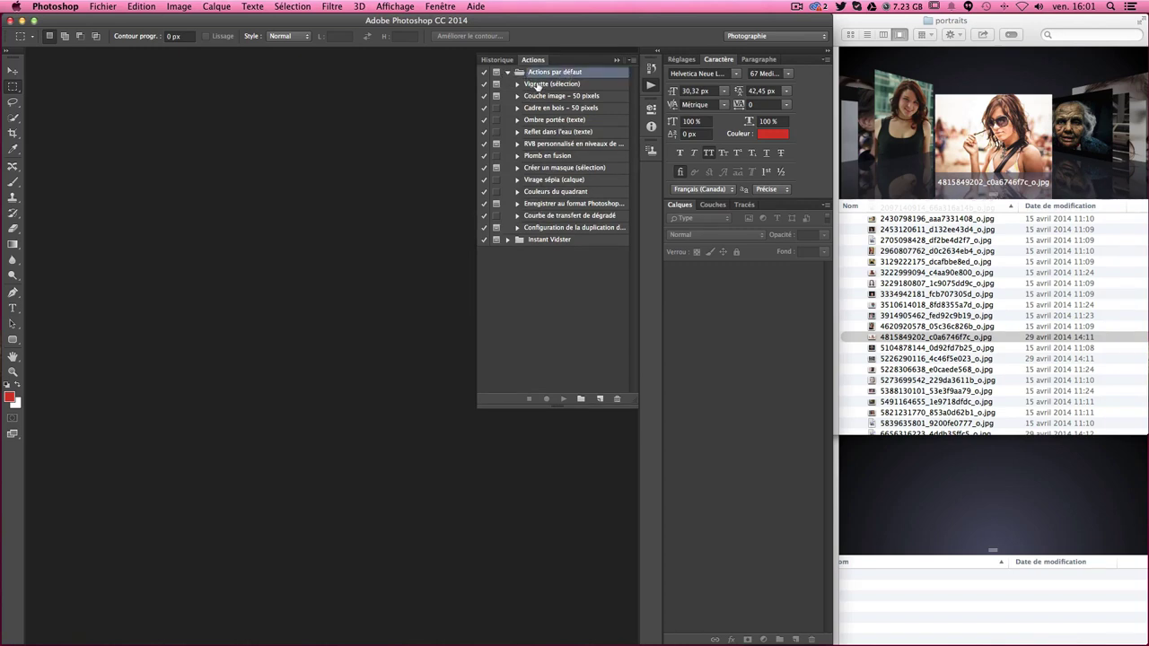
left_click(506, 73)
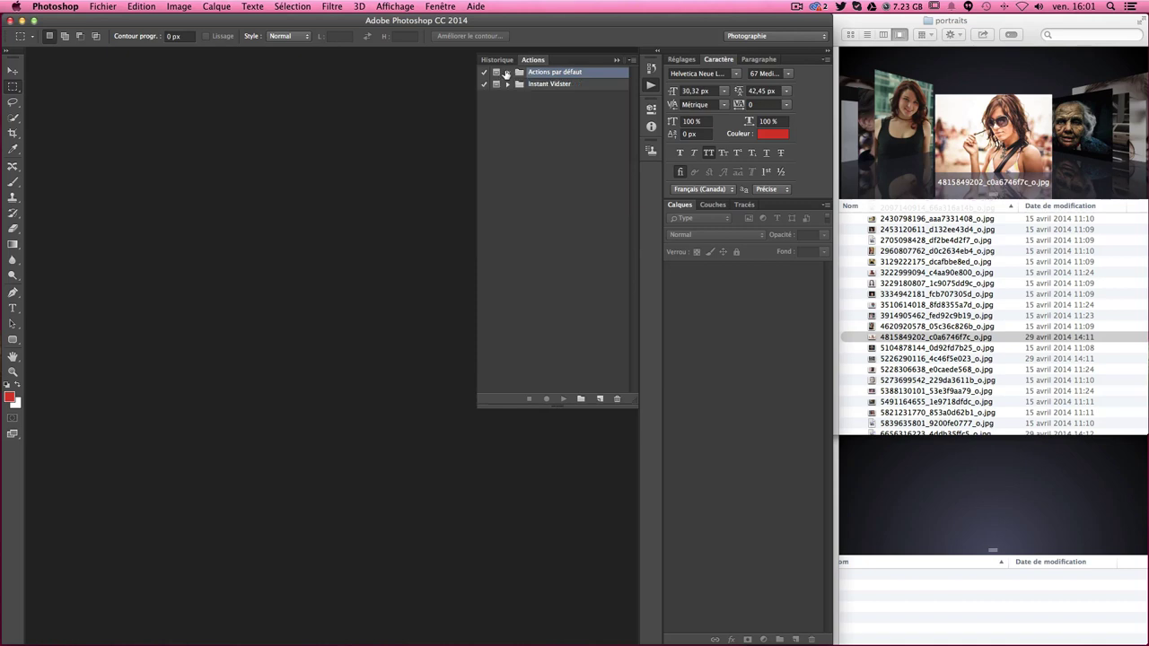
left_click(558, 143)
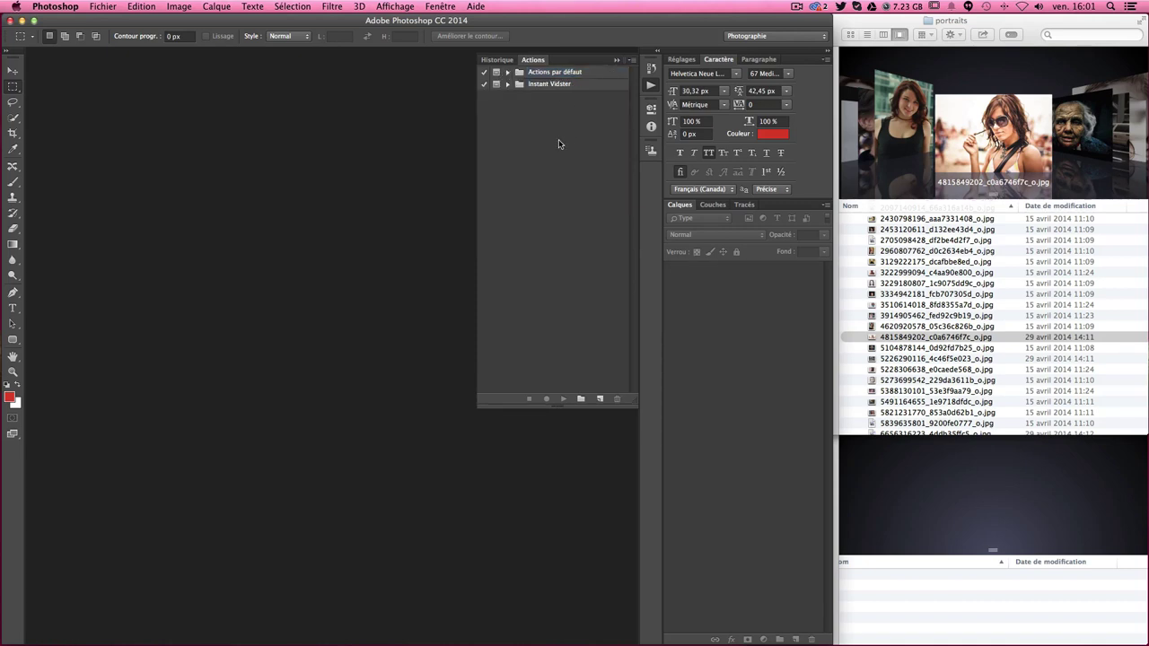
- Create a new action set named 'Action damien' and start a new action in it
left_click(580, 399)
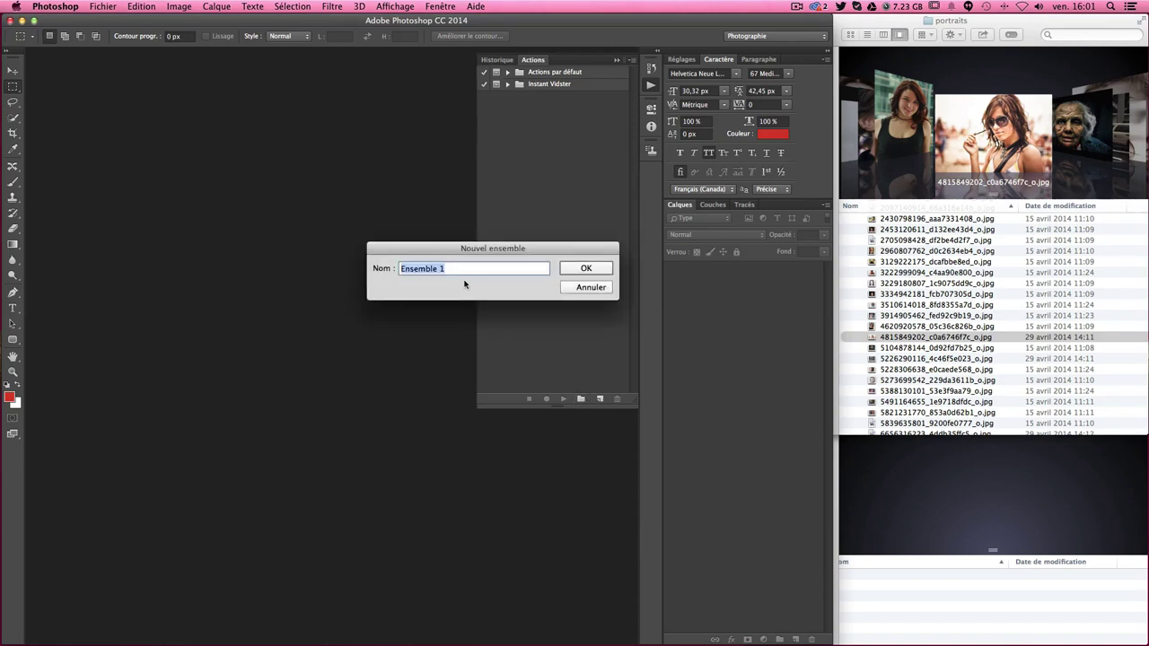
type("Act")
type("ion damien")
left_click(586, 268)
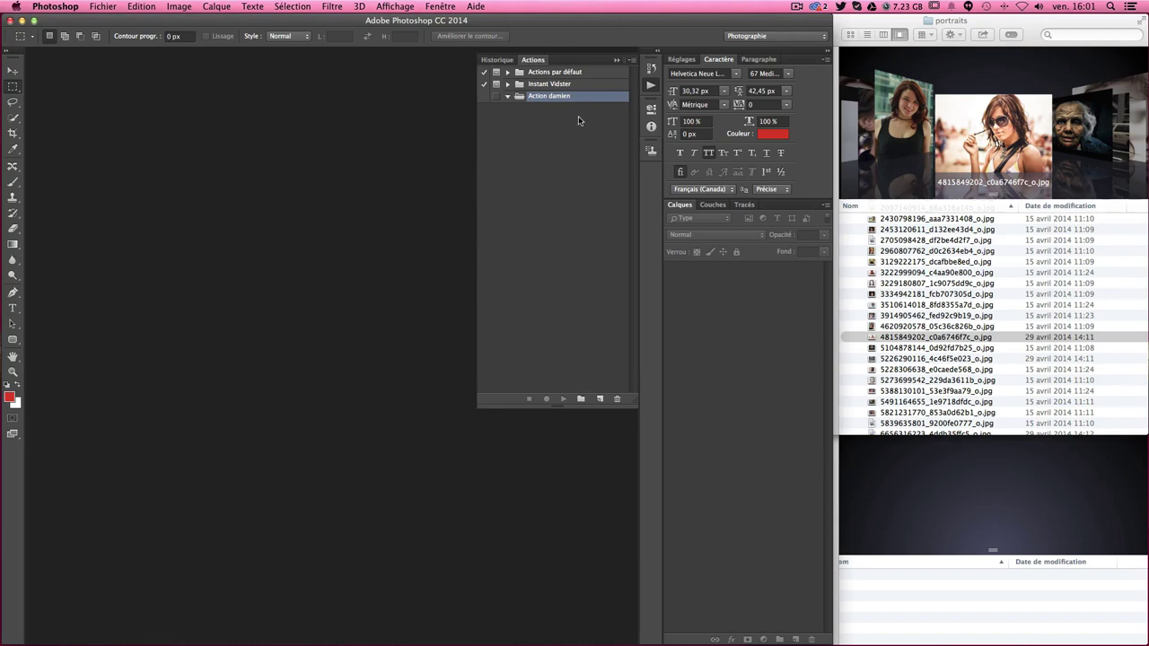
left_click(600, 399)
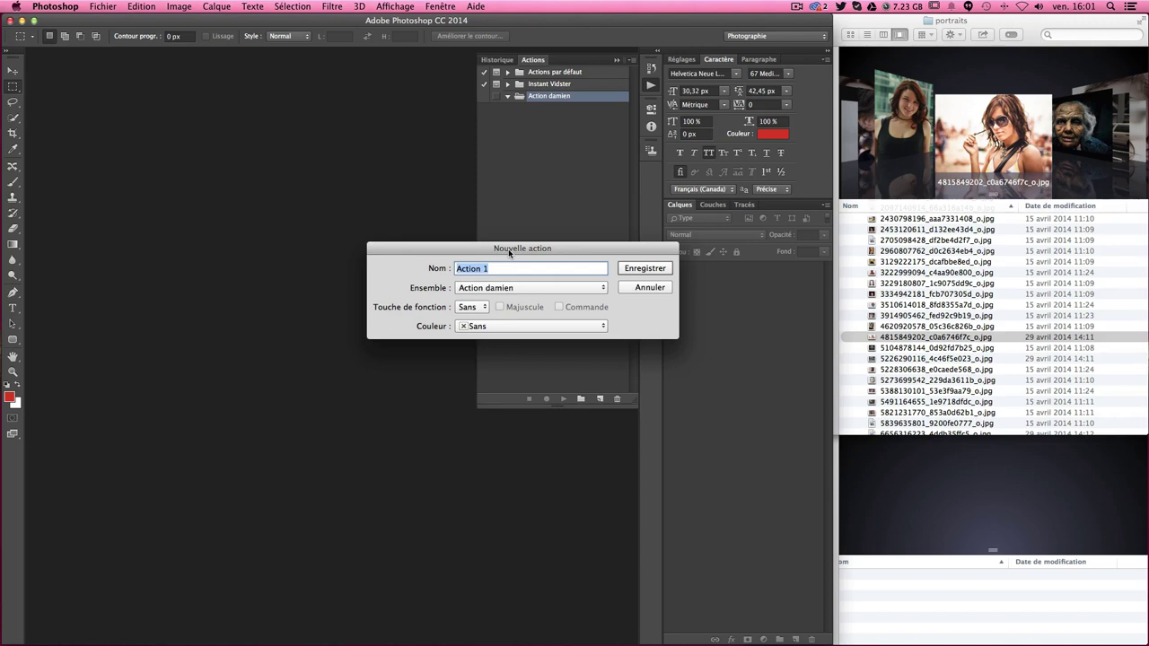
- Name the new action 'rednb1100' in the Action damien set, with no shortcut
type("red")
key("BackSpace")
type("nb")
type("1100")
left_click(499, 287)
left_click(483, 308)
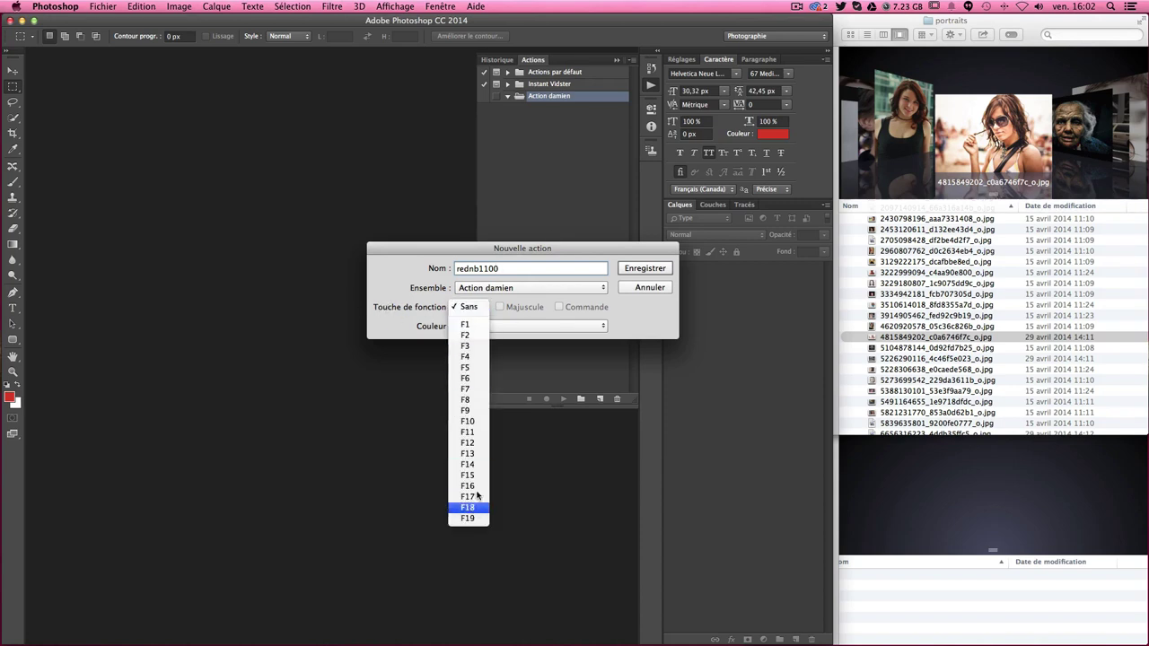
left_click(453, 255)
- Set the action's colour label to Rouge and start recording
left_click(476, 327)
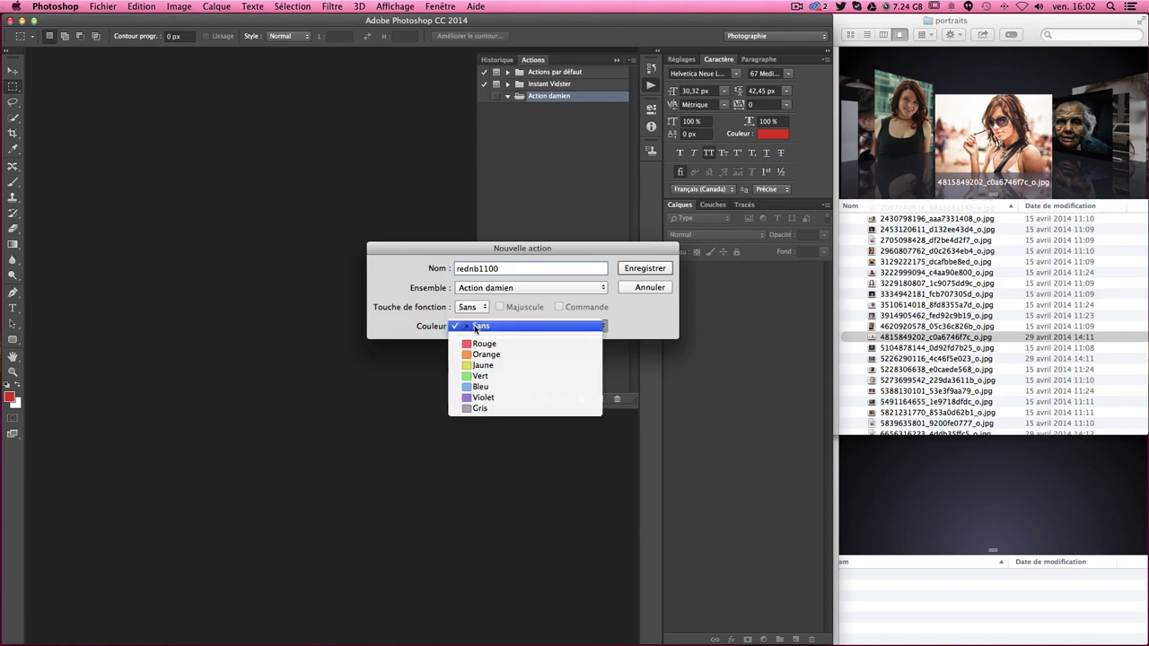
left_click(483, 344)
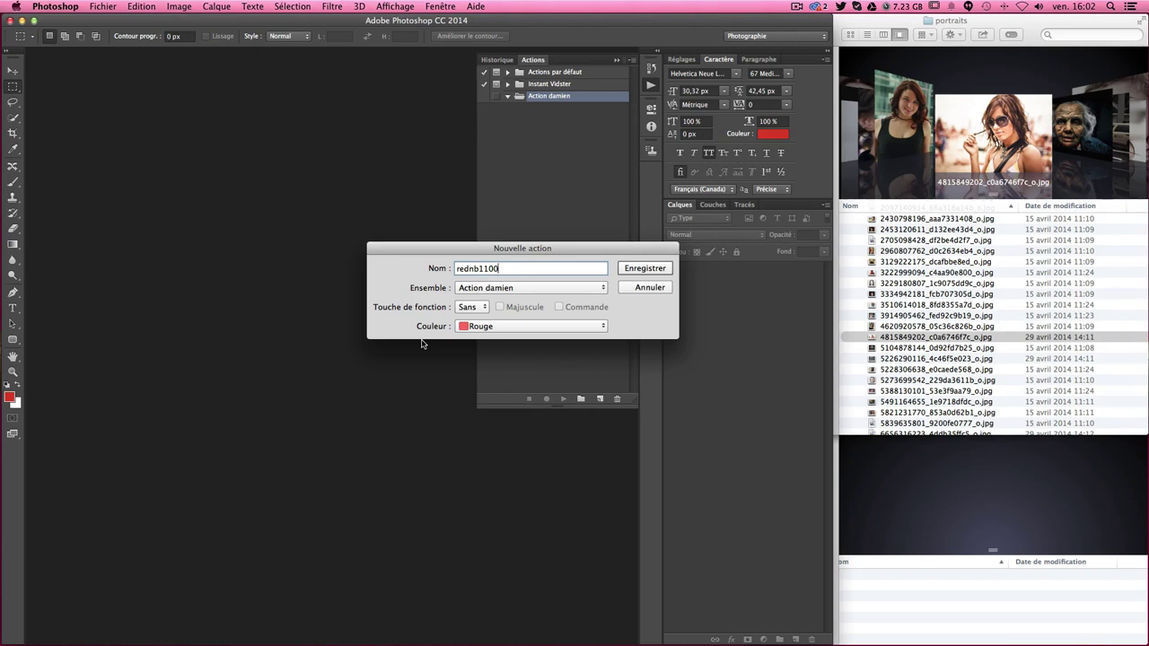
left_click(500, 327)
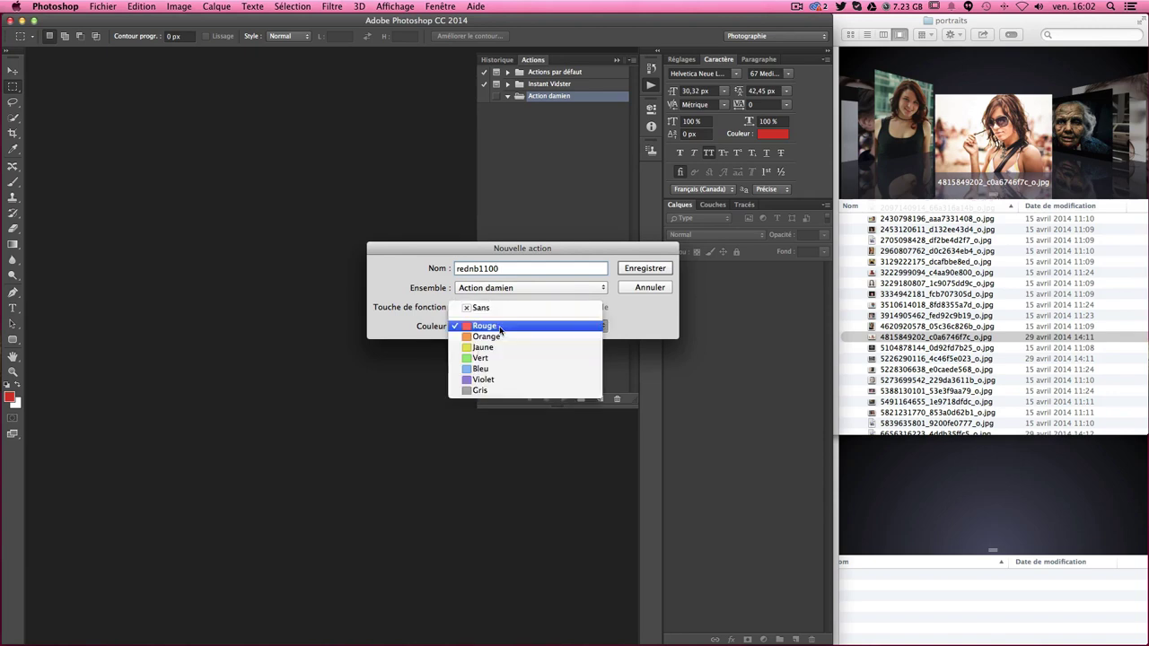
left_click(499, 337)
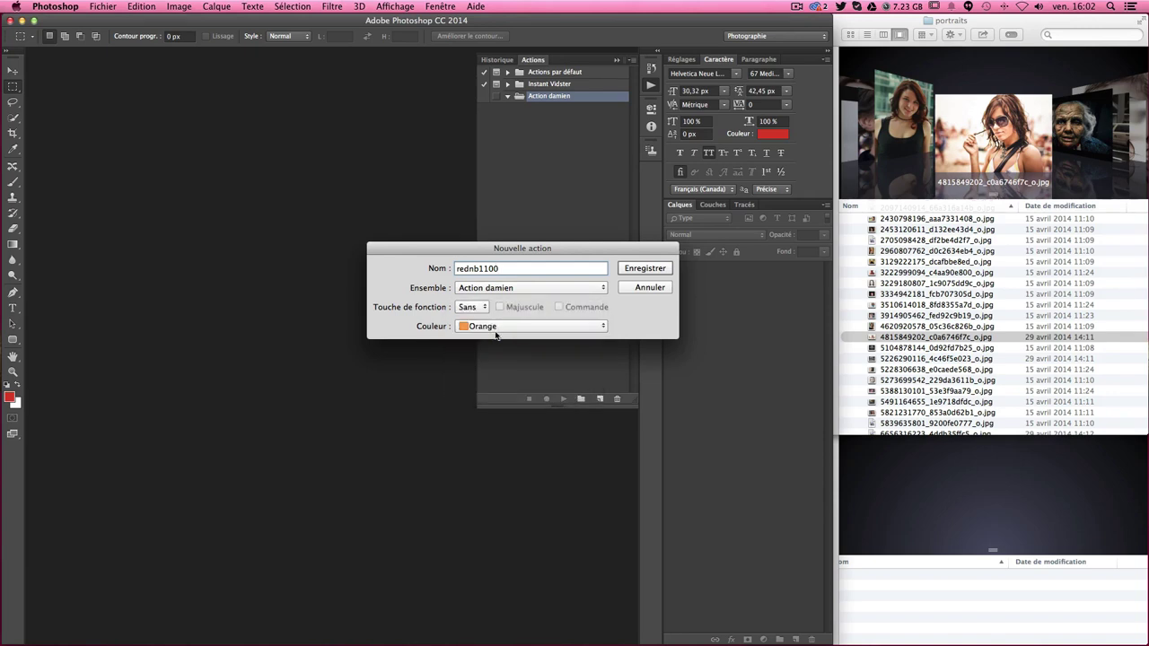
left_click(494, 327)
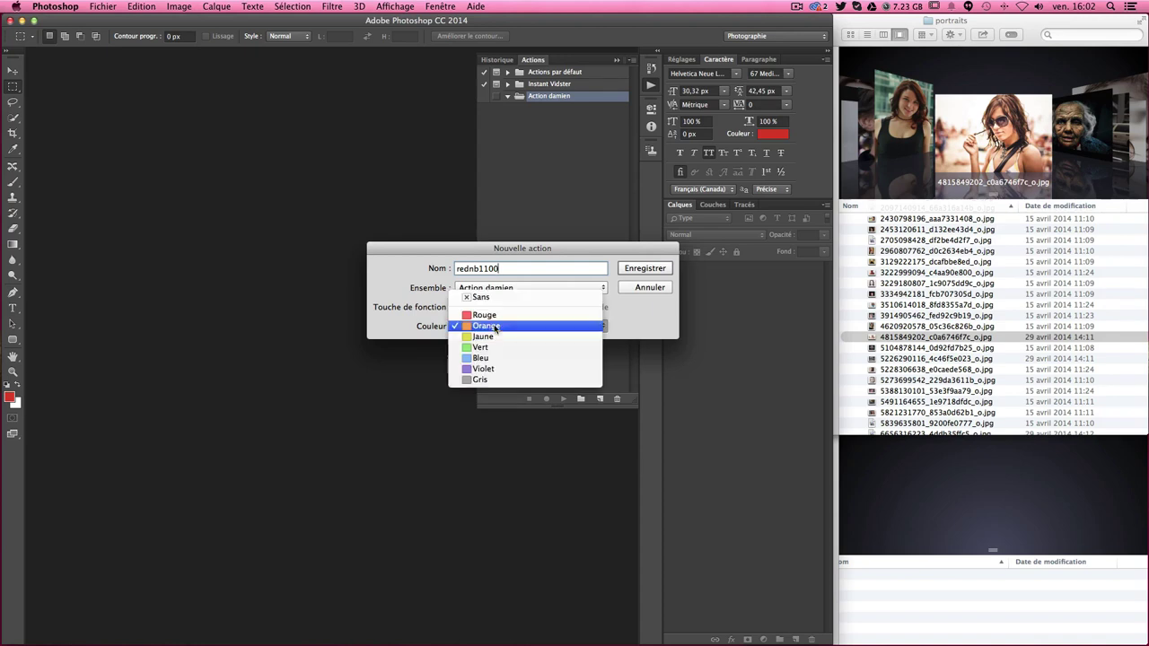
left_click(495, 316)
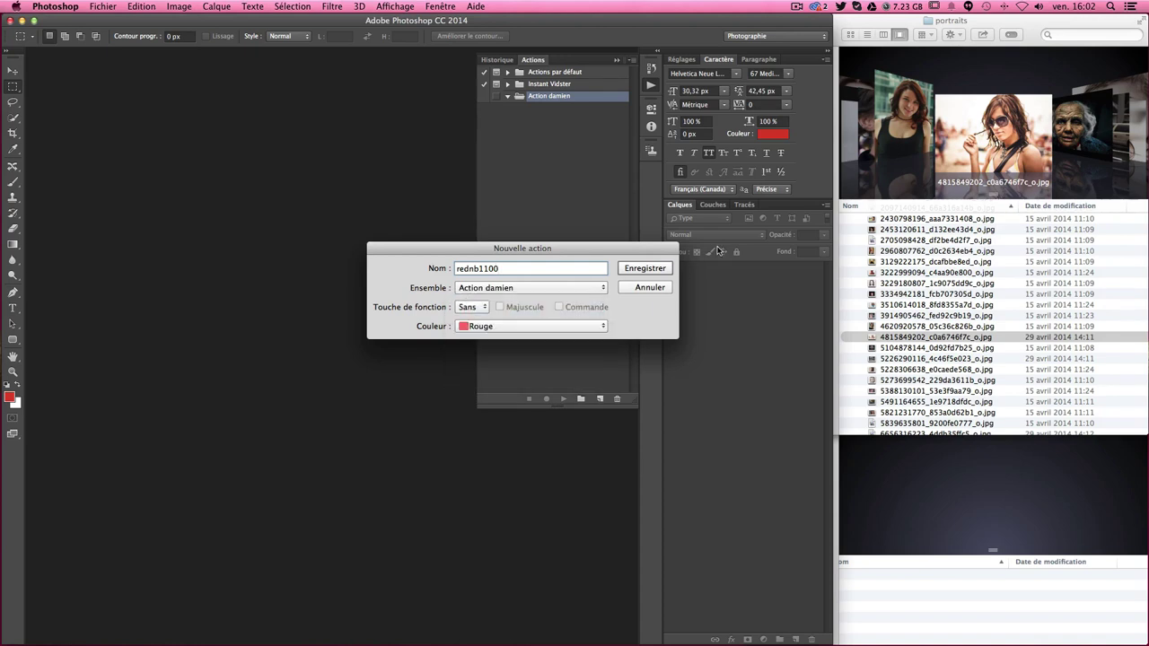
left_click(650, 271)
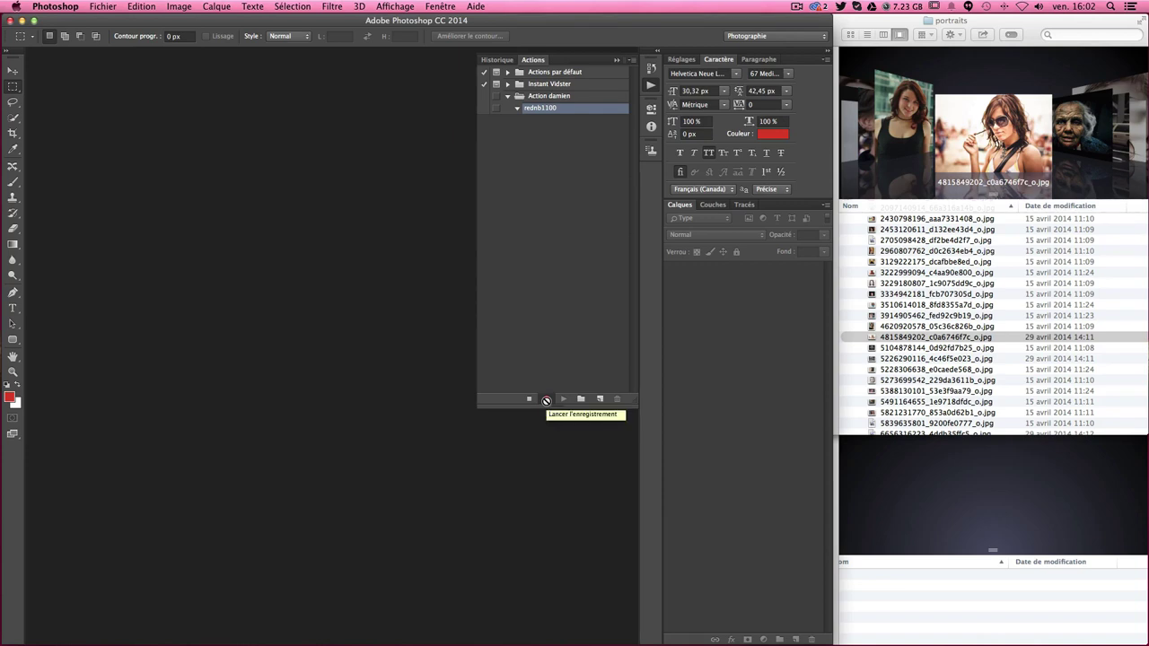
- Stop the action recording
left_click(529, 398)
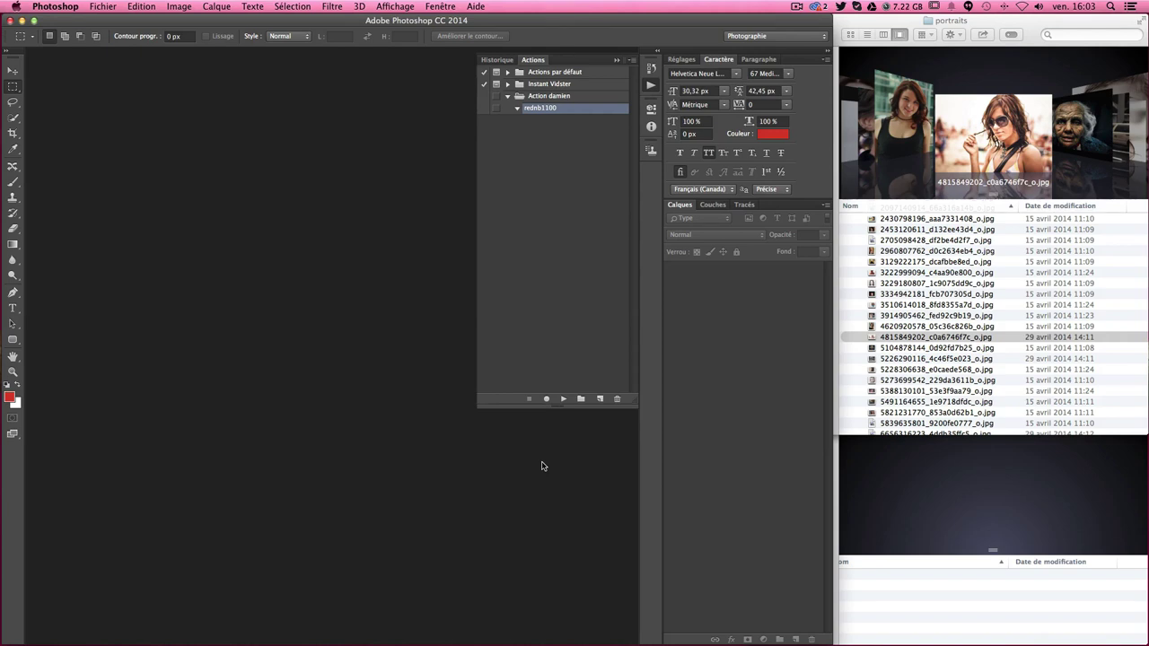
left_click(546, 400)
left_click(528, 399)
left_click(1087, 144)
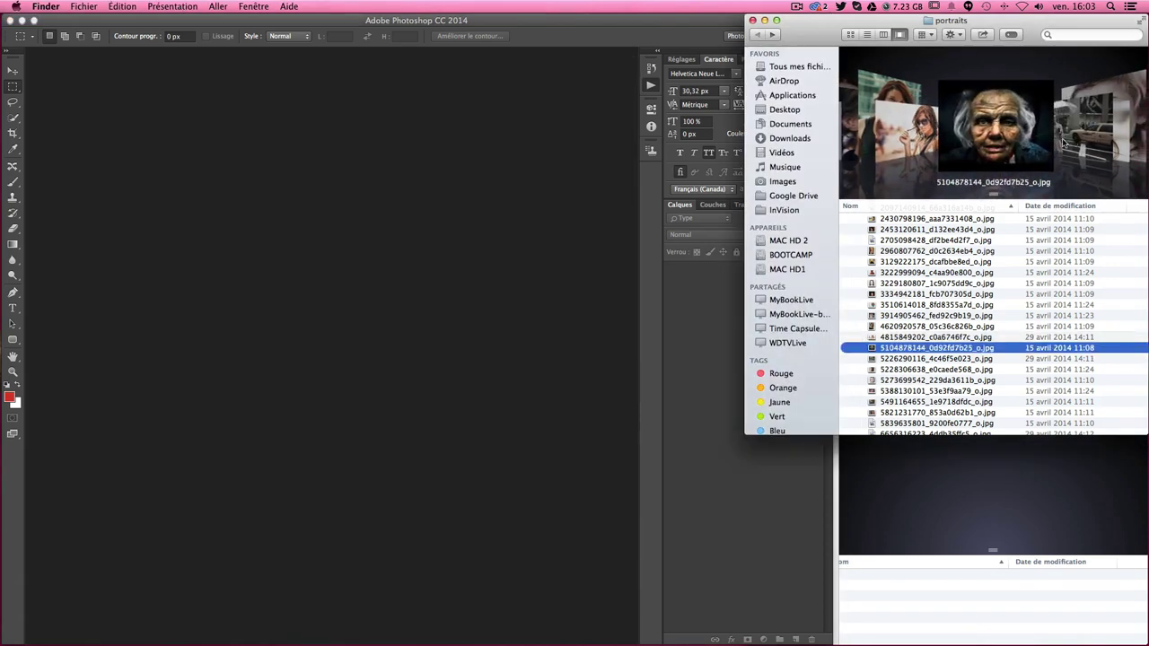
right_click(891, 347)
mouse_move(758, 363)
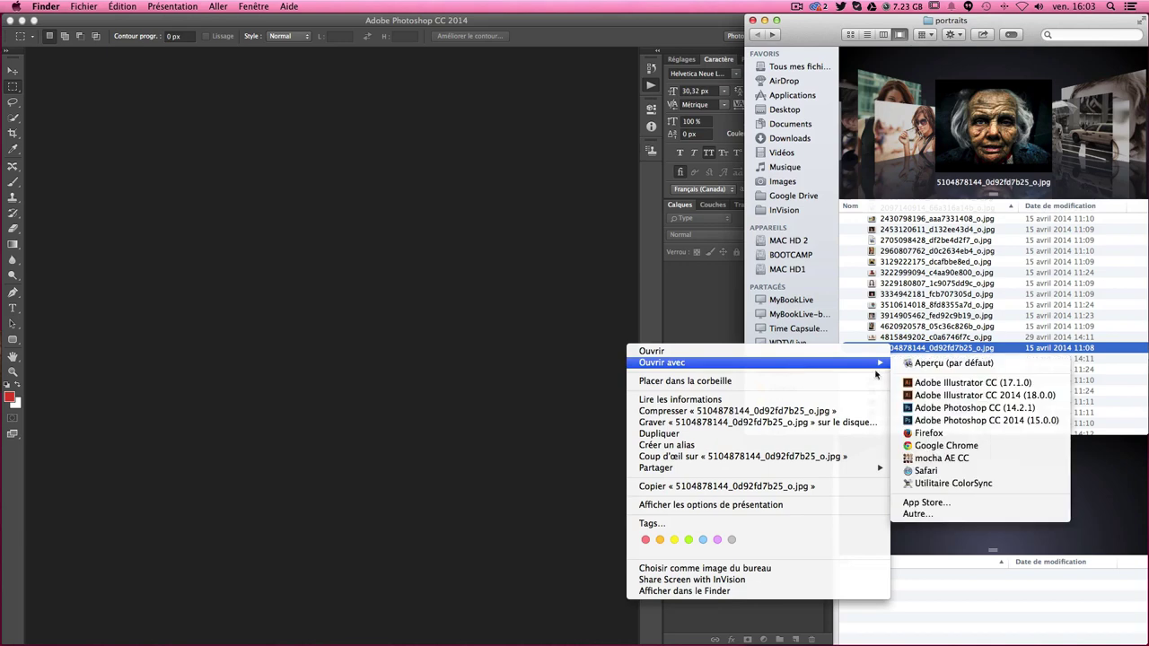
left_click(950, 418)
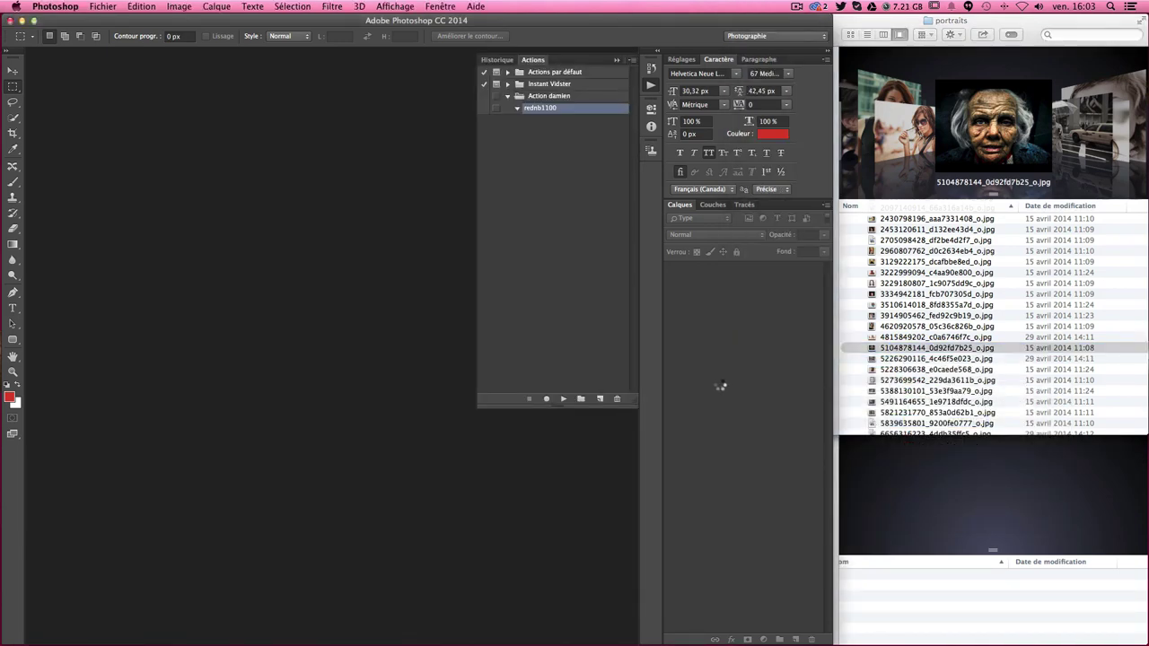
left_click(719, 382)
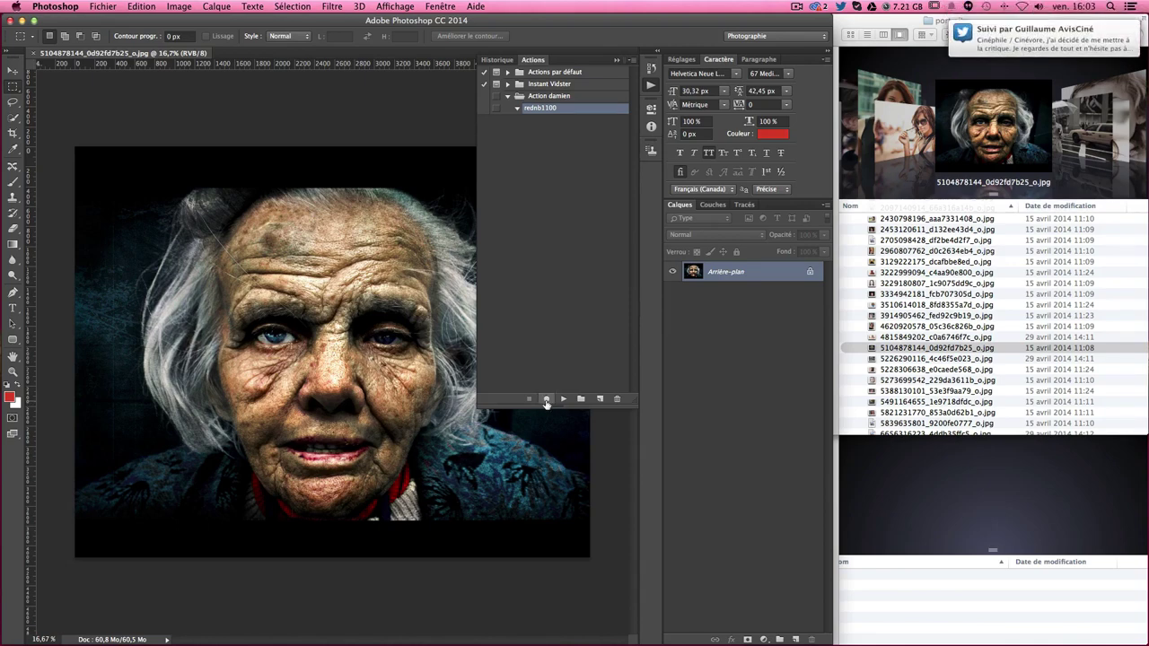
- Record resizing the portrait to 1100 pixels wide via Taille de l'image, then zoom in
left_click(547, 401)
left_click(182, 8)
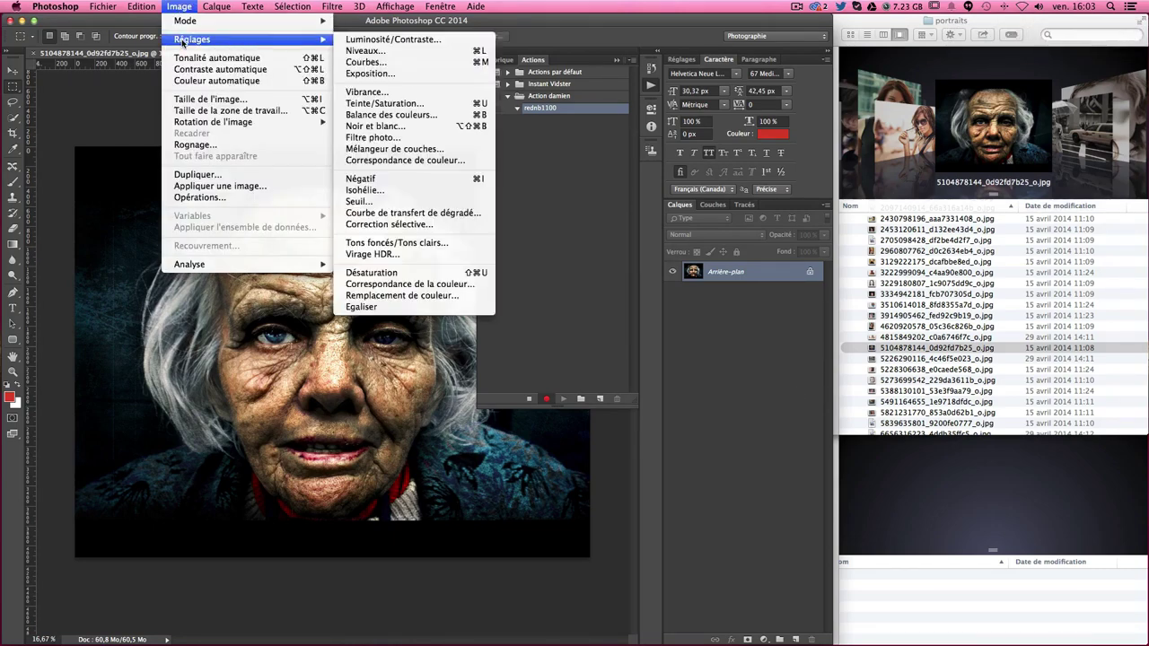
left_click(210, 99)
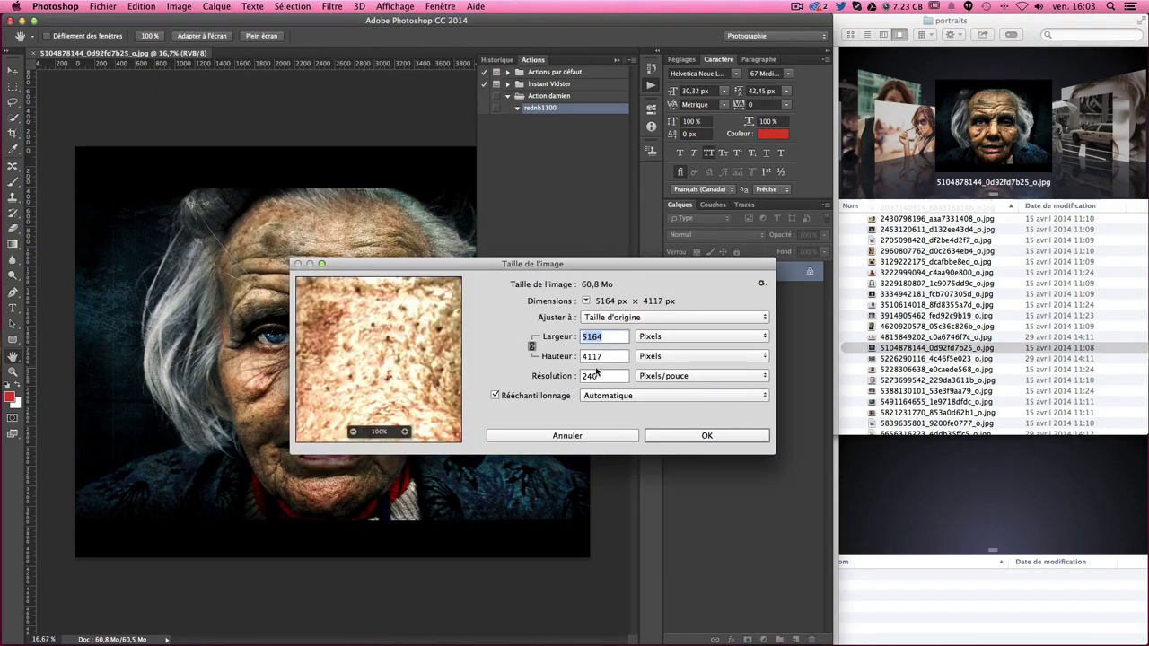
type("1100")
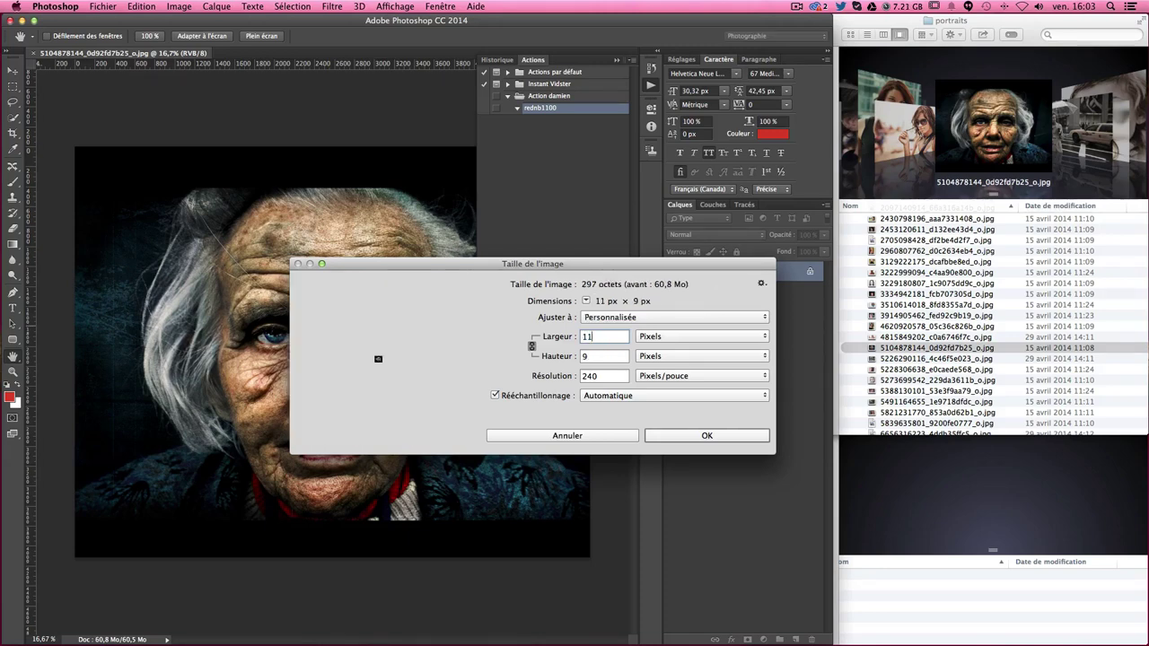
key("Return")
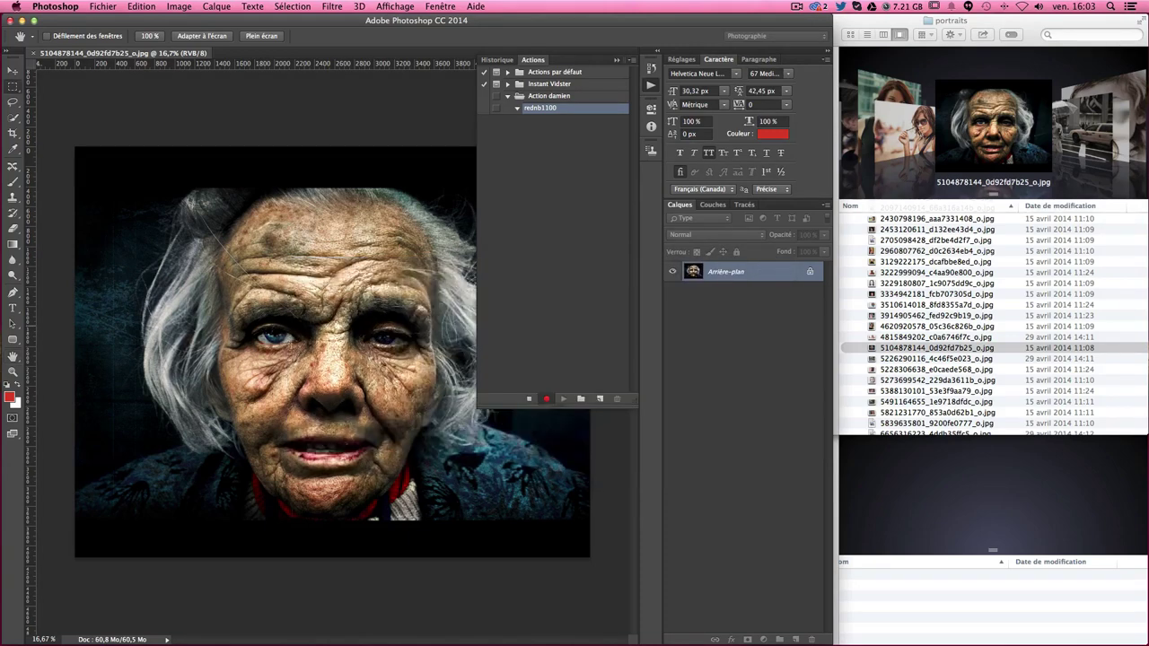
key("ctrl+plus")
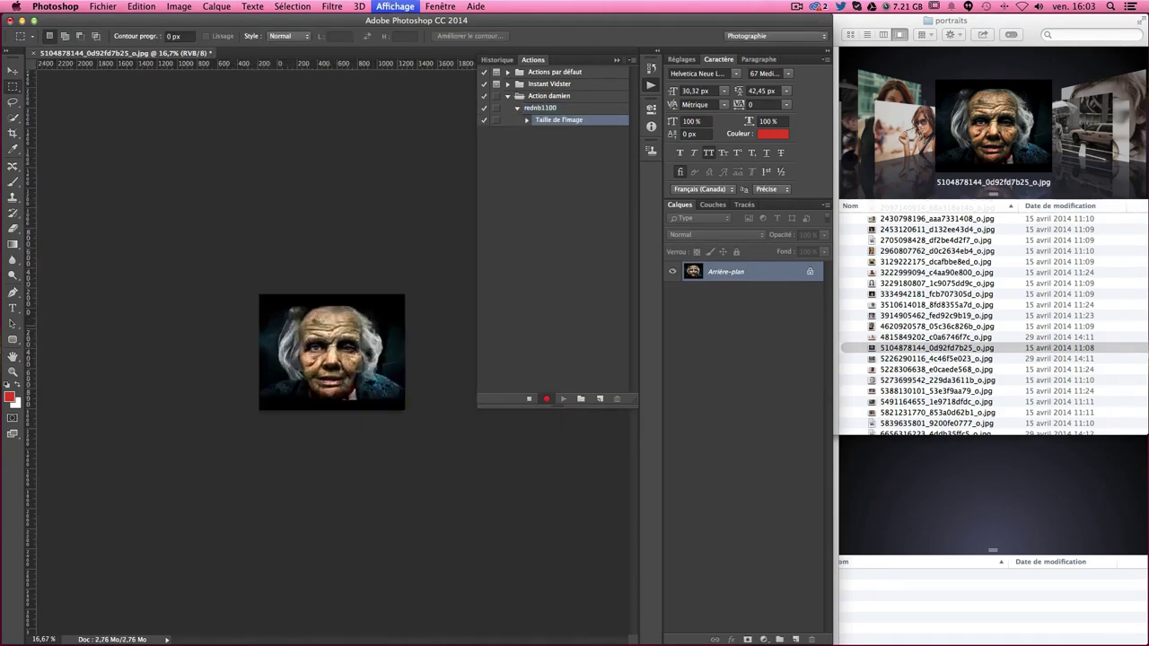
key("ctrl+plus")
key("ctrl+plus")
key("ctrl+plus")
key("ctrl+plus")
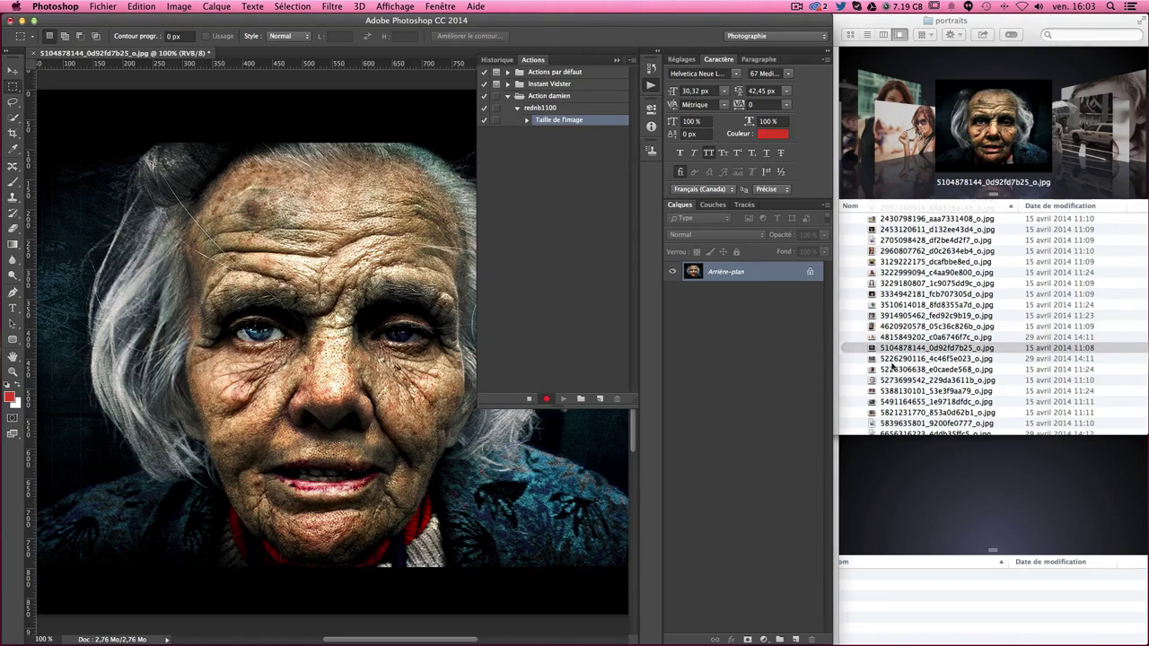
- Add a Noir et blanc adjustment layer and bring the Actions panel back into view
left_click(763, 639)
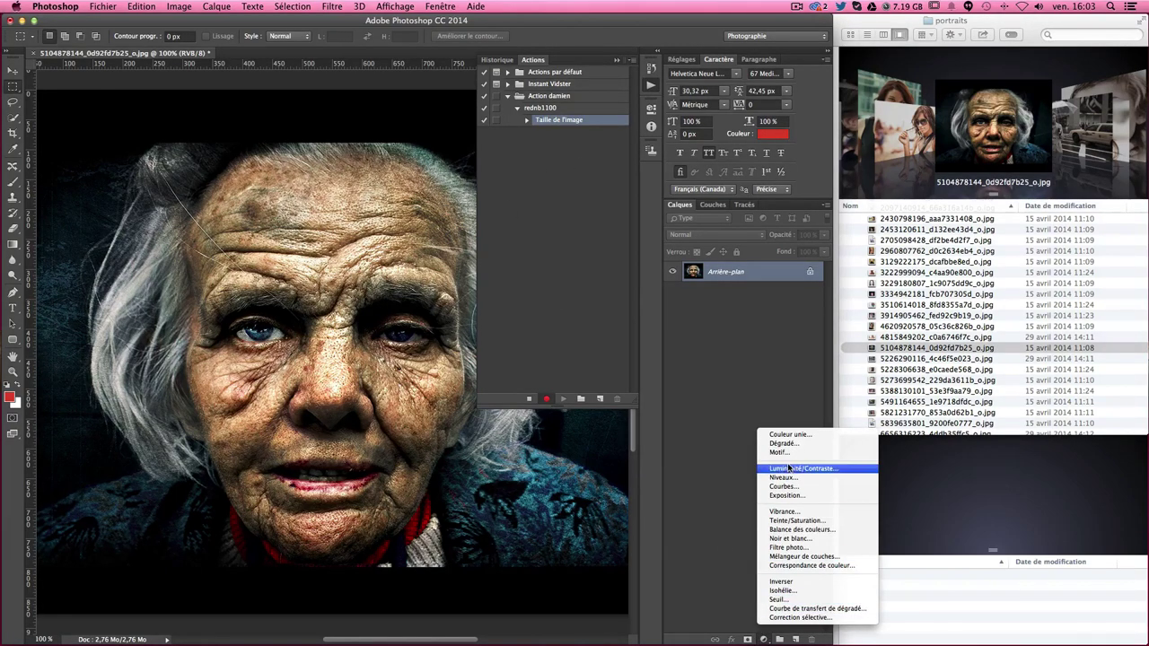
left_click(795, 538)
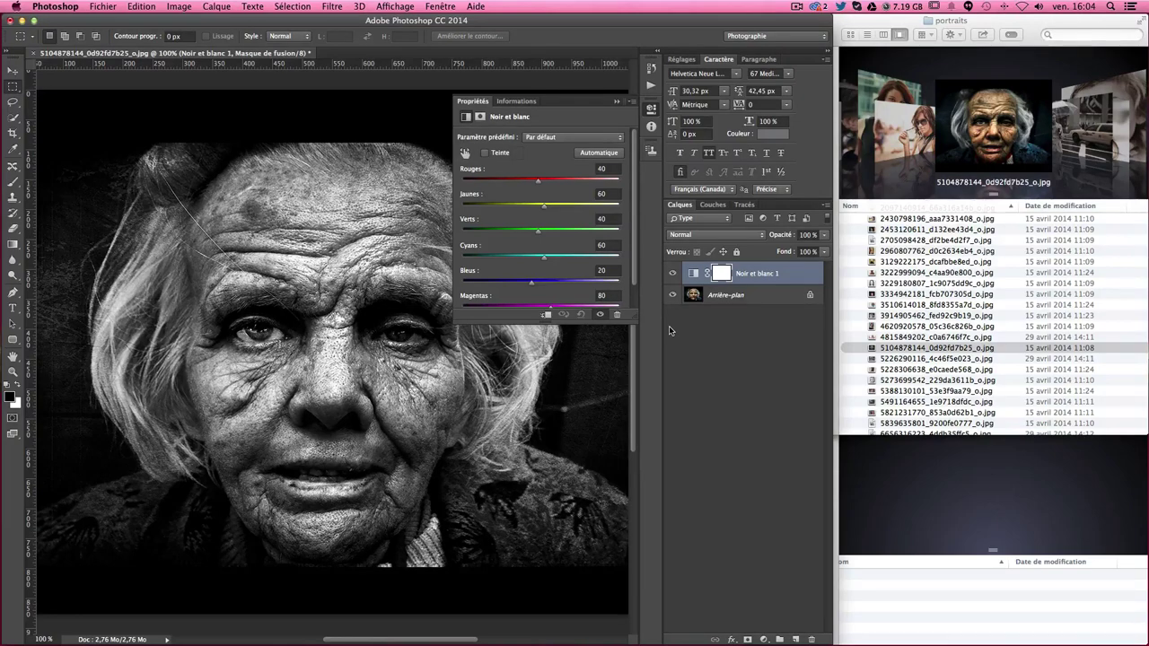
left_click(650, 86)
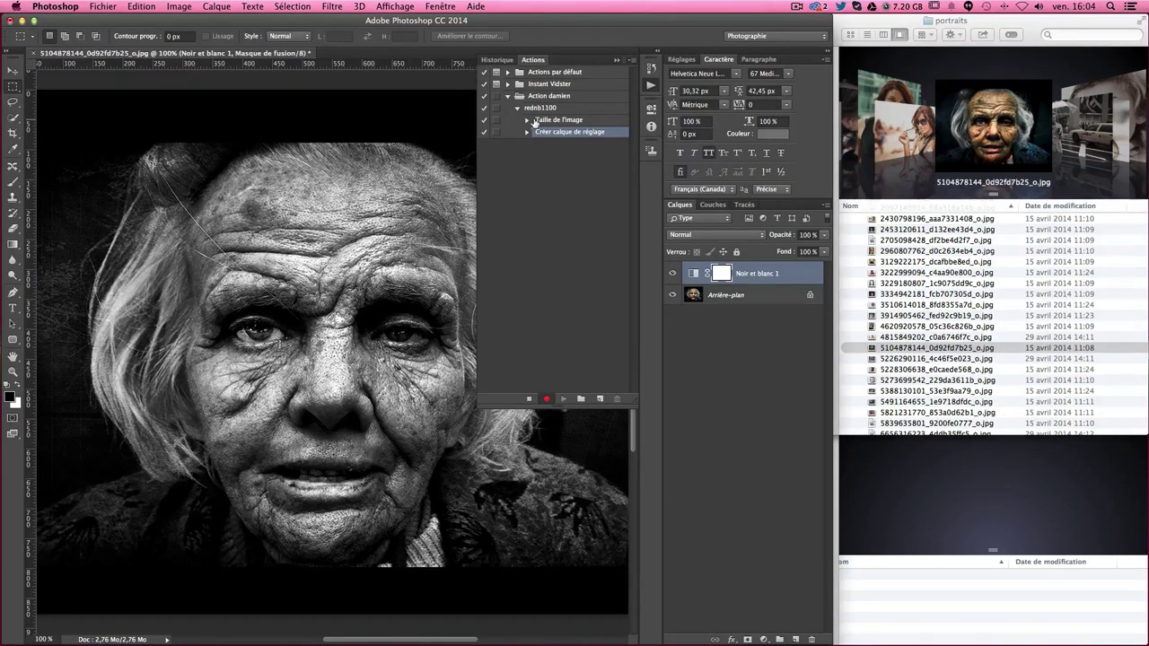
left_click(526, 120)
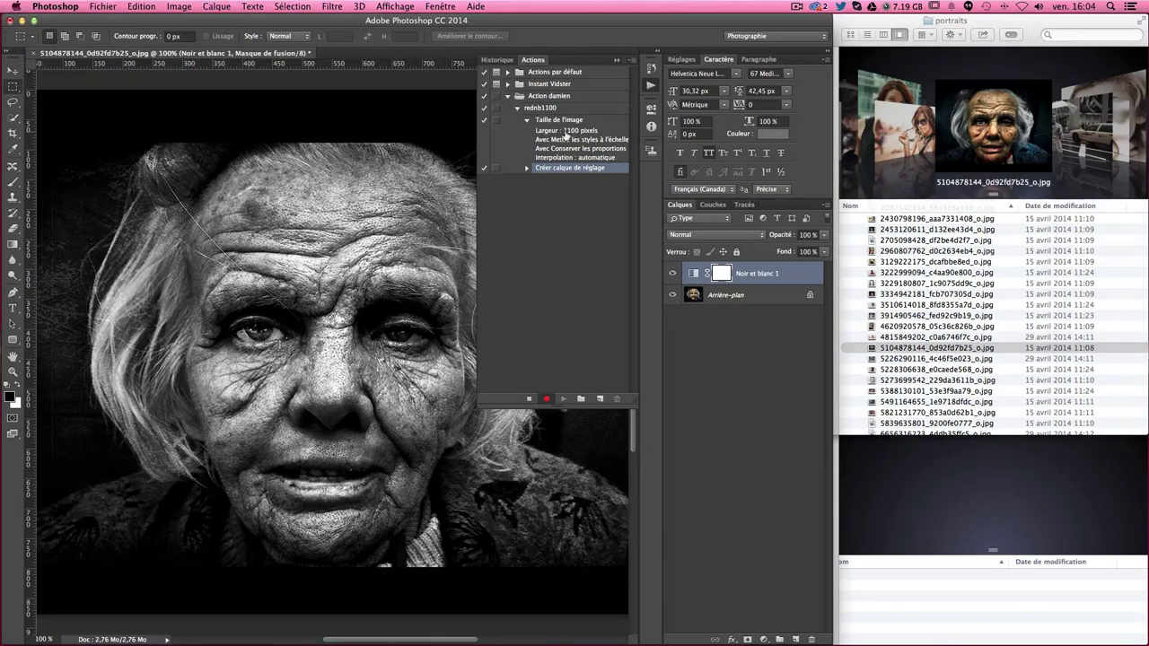
left_click(527, 120)
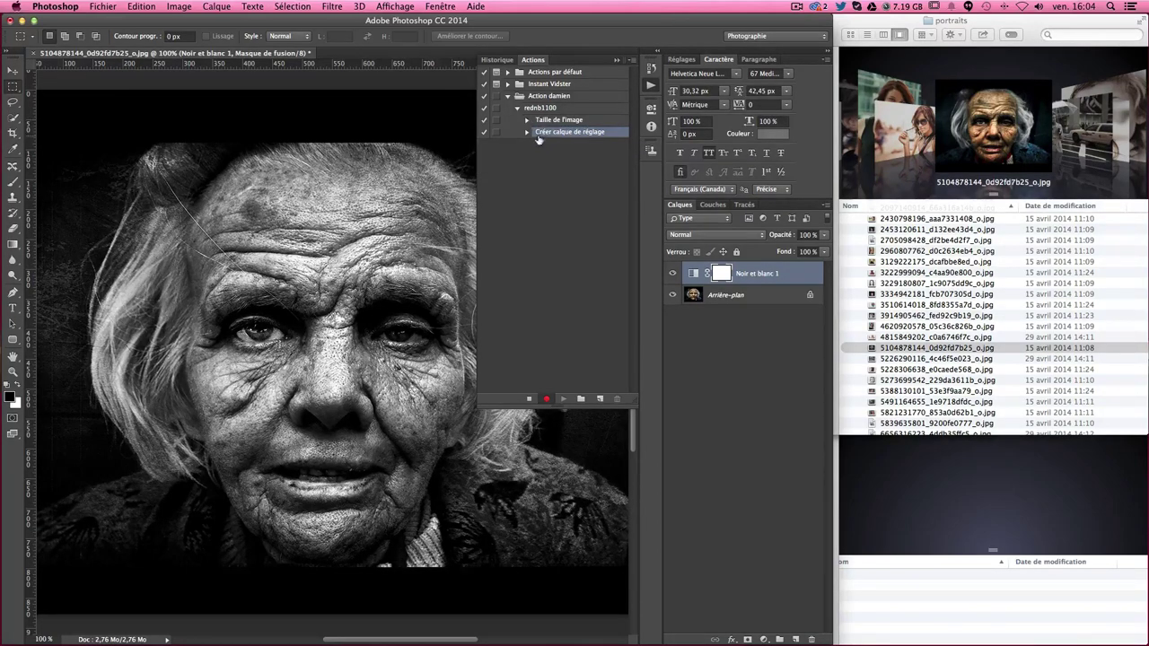
left_click(527, 132)
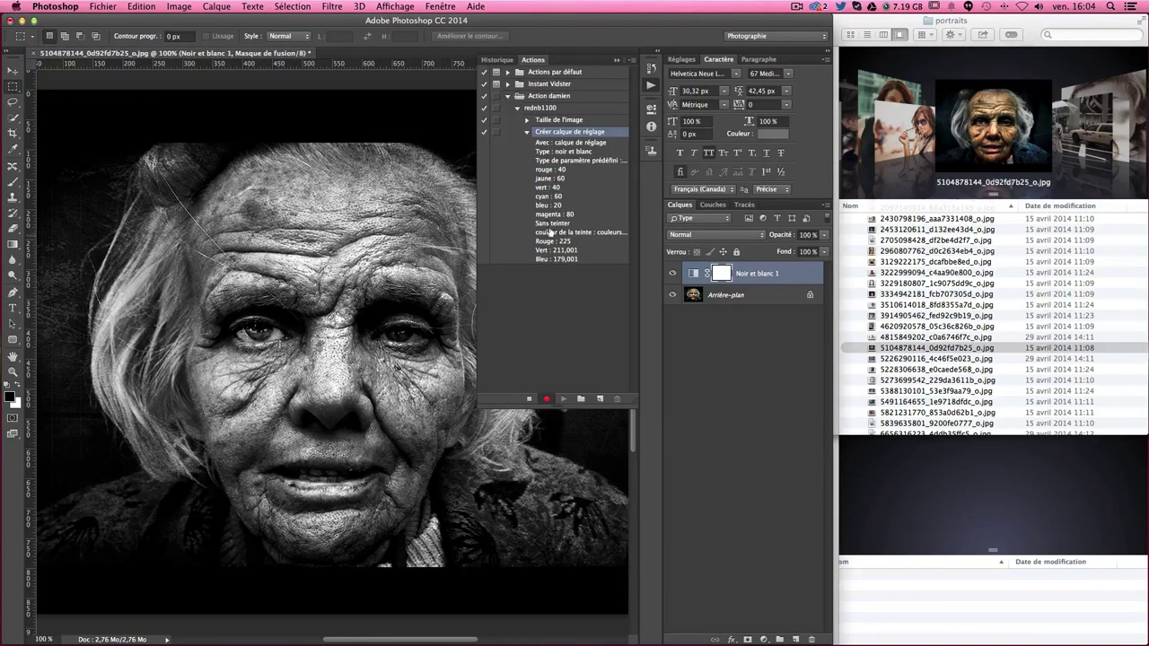
left_click(527, 132)
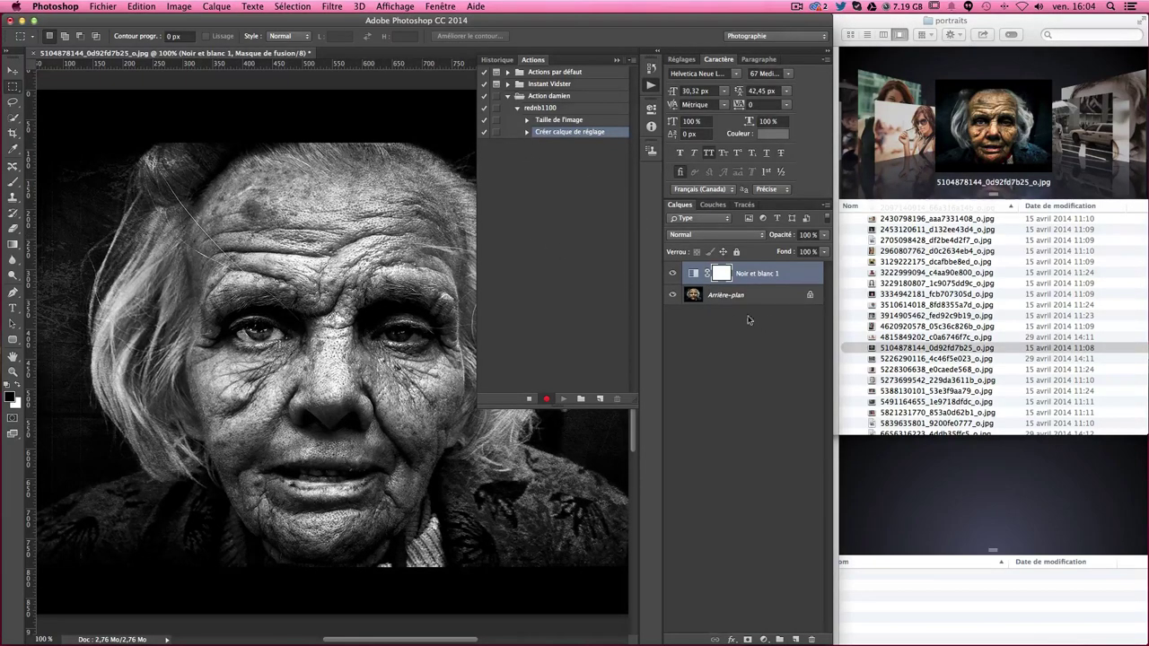
- Convert the Arrière-plan background into a regular layer named Calque 0
left_click(719, 305)
double_click(763, 302)
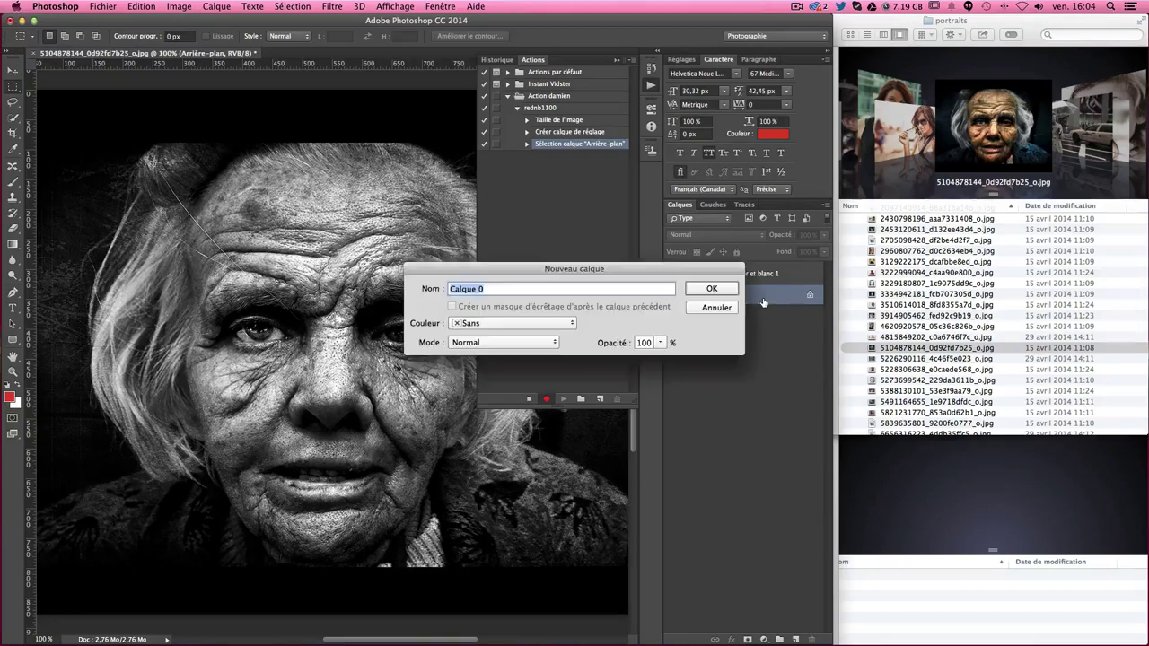
key("Return")
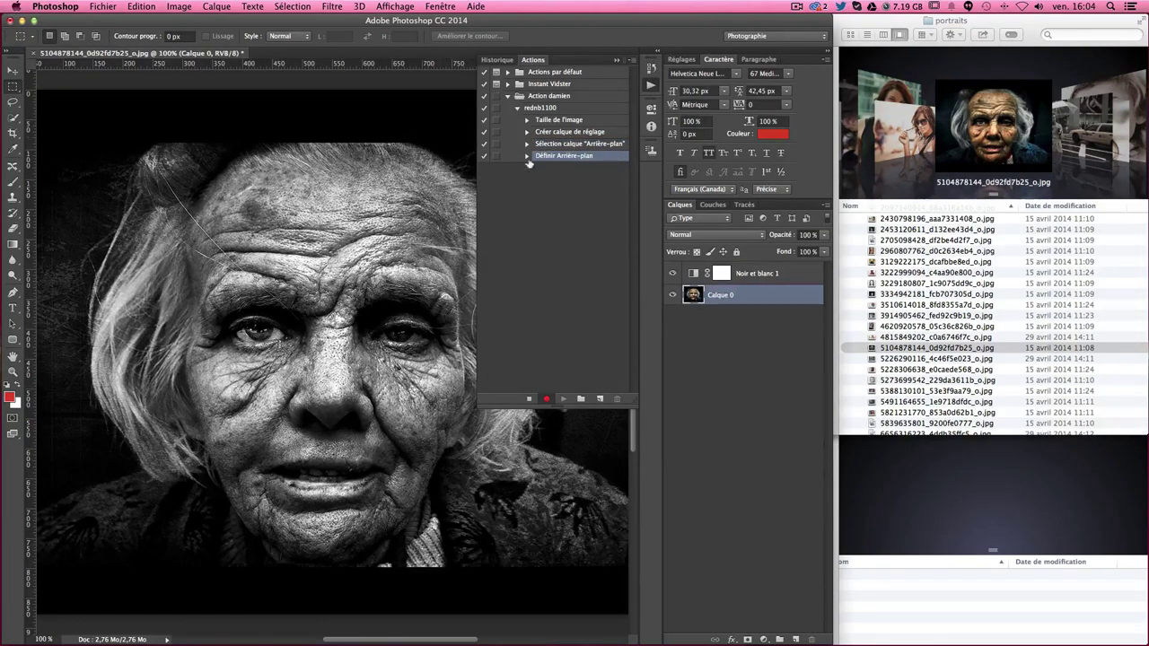
- Apply Ajout de bruit with an amount of 8% to the layer
left_click(332, 8)
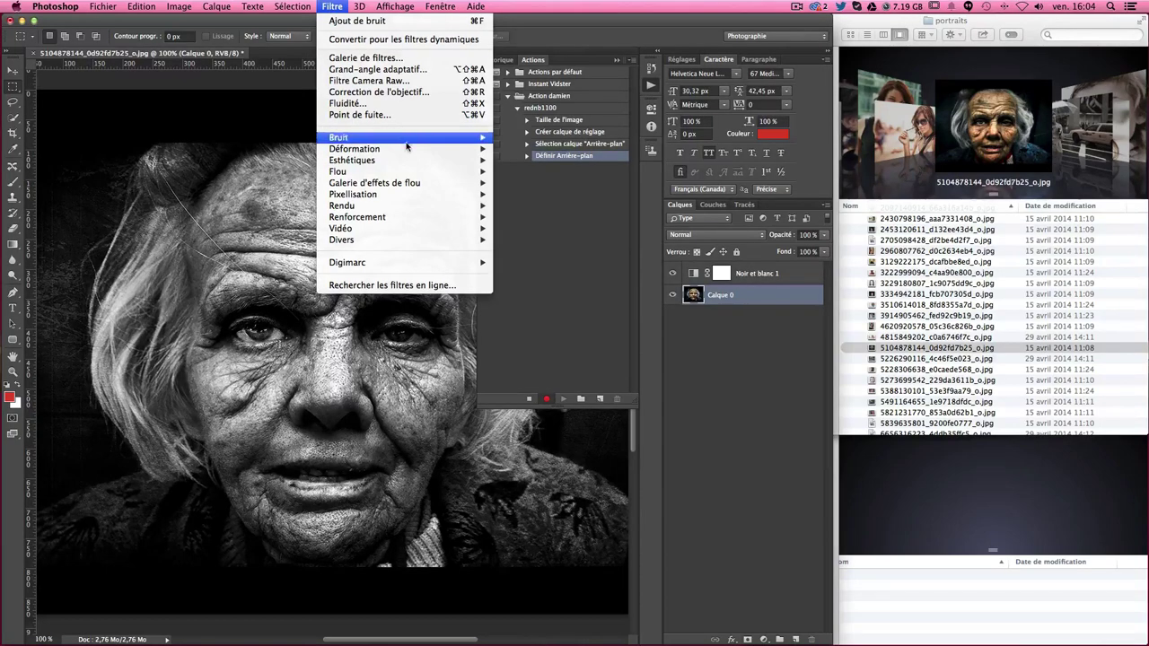
mouse_move(359, 137)
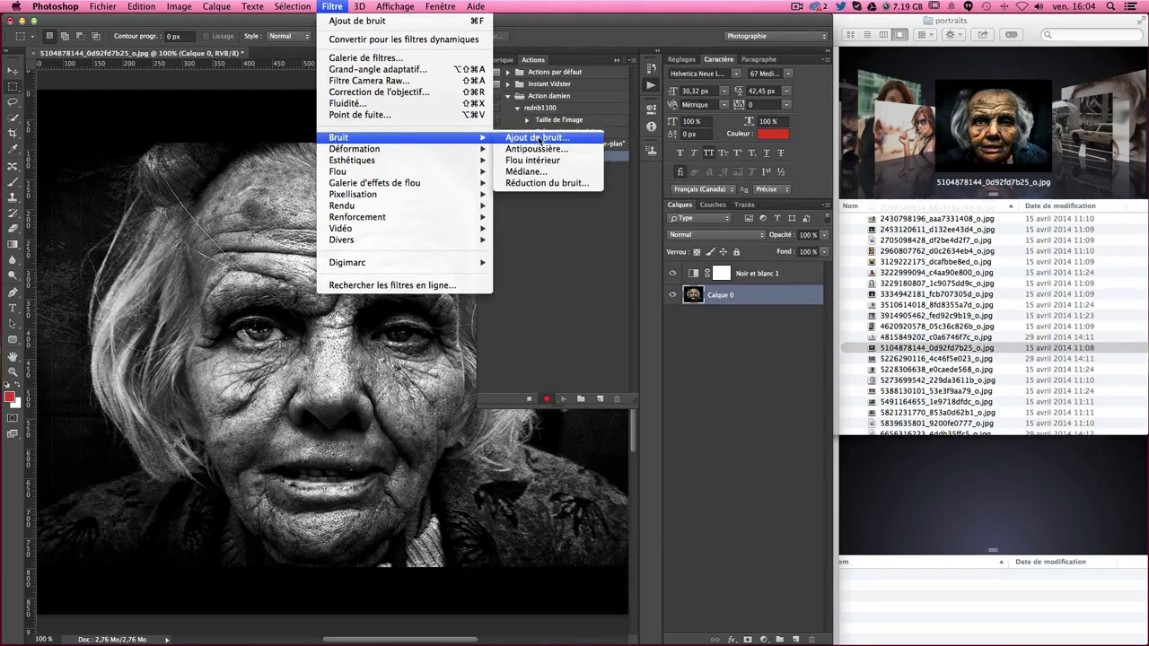
left_click(529, 138)
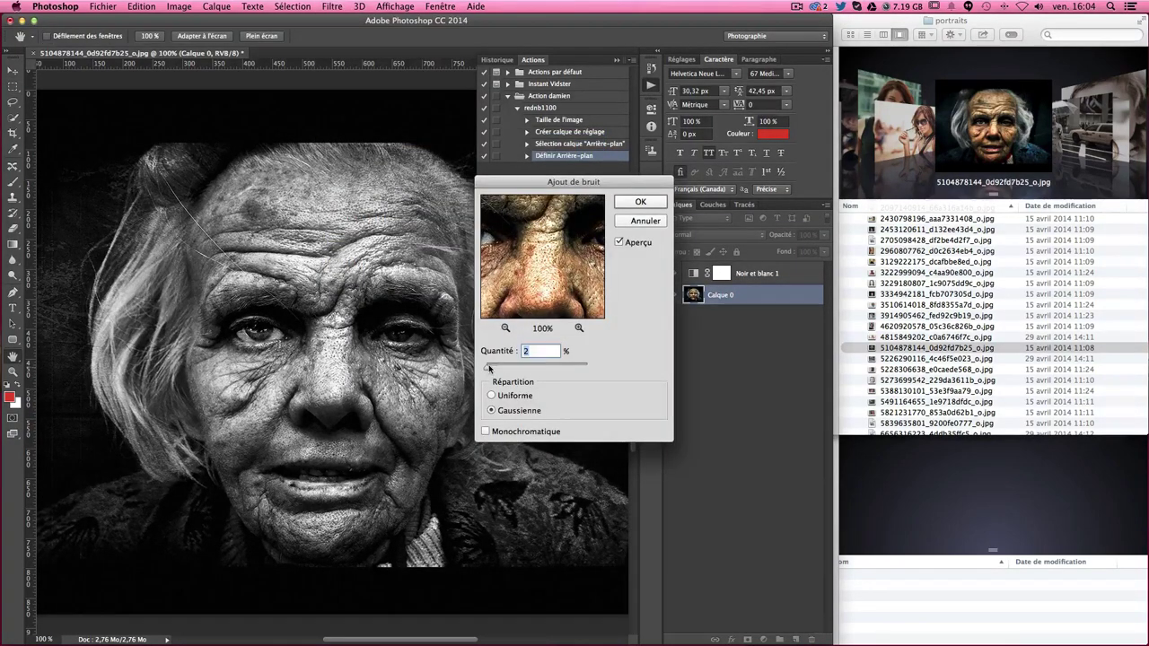
left_click_drag(491, 368, 489, 368)
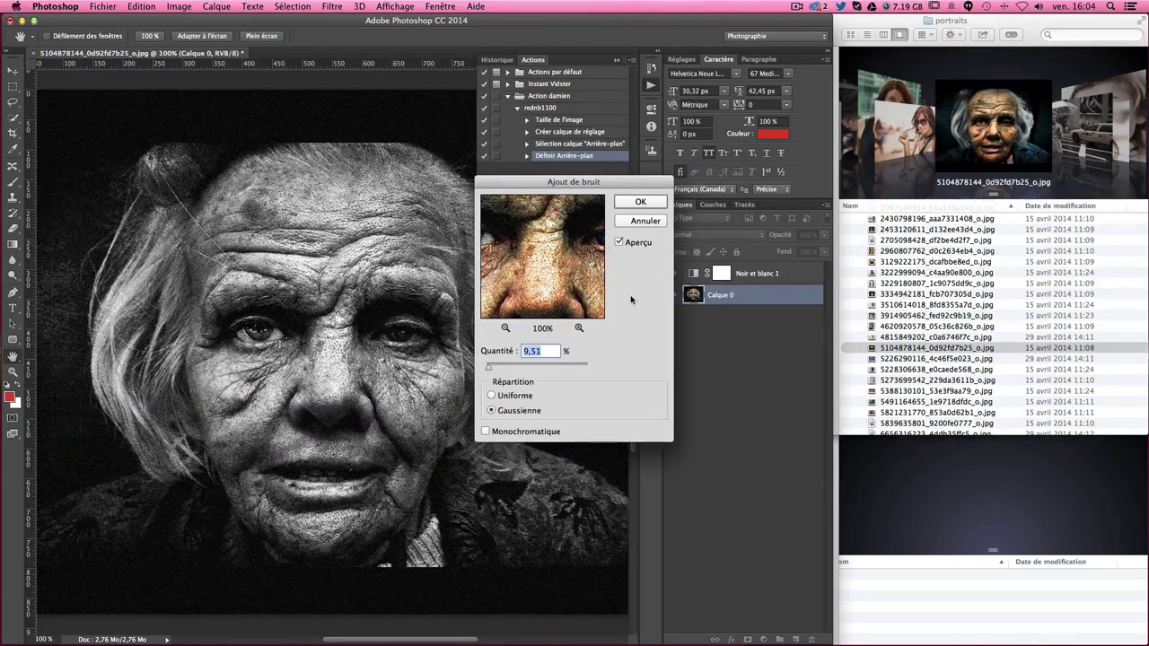
type("8")
left_click(639, 202)
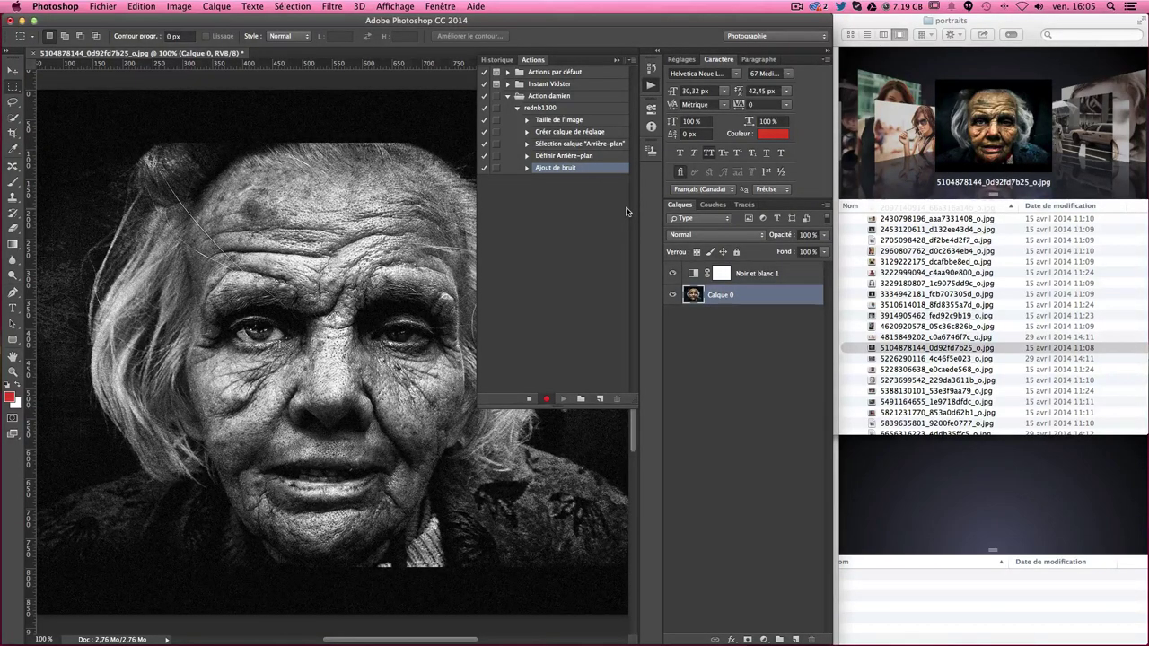
- Save the portrait as a quality-12 JPEG into the traitement-lot folder
left_click(101, 6)
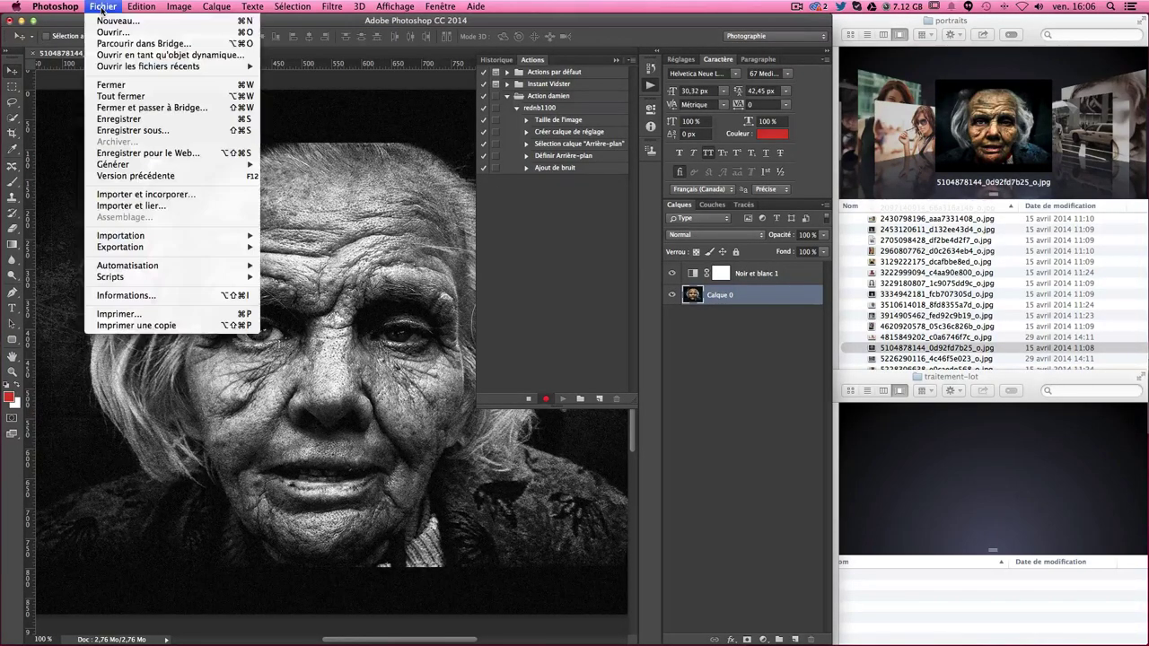
left_click(164, 136)
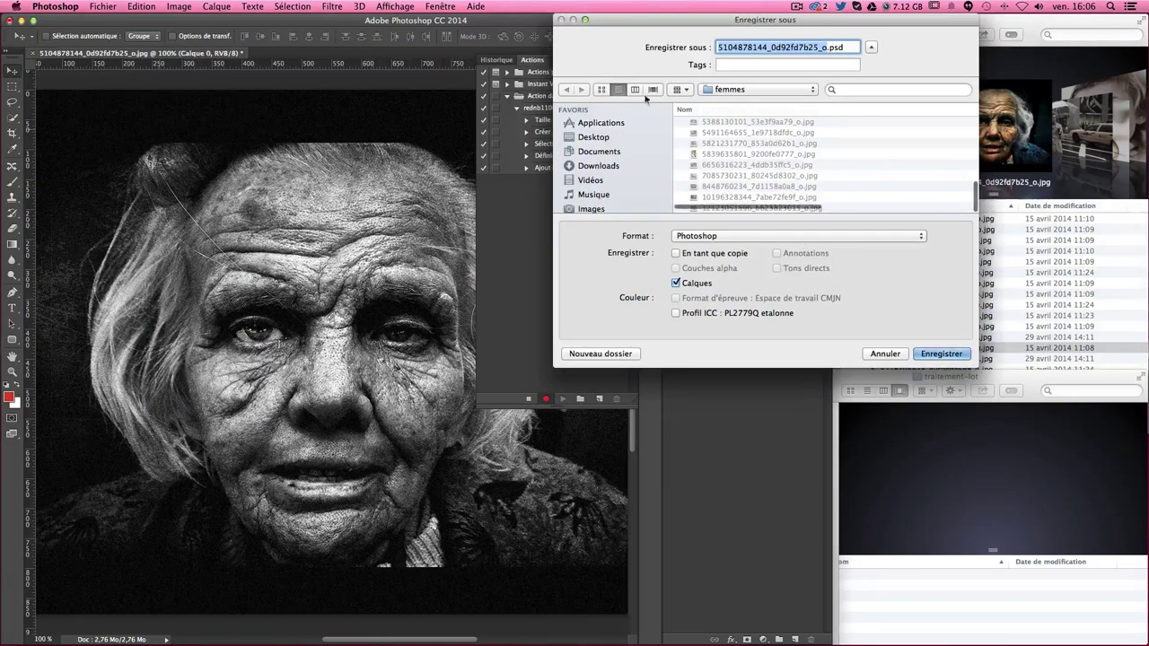
left_click(594, 138)
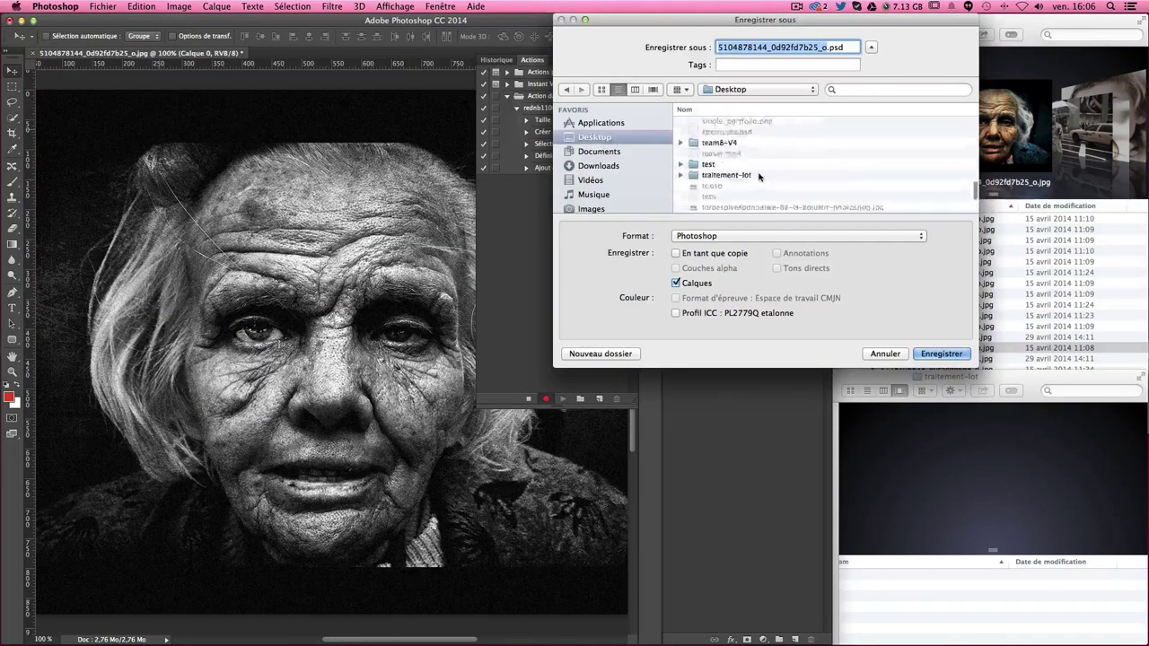
scroll(757, 174, "down", 10)
scroll(744, 177, "down", 5)
double_click(743, 177)
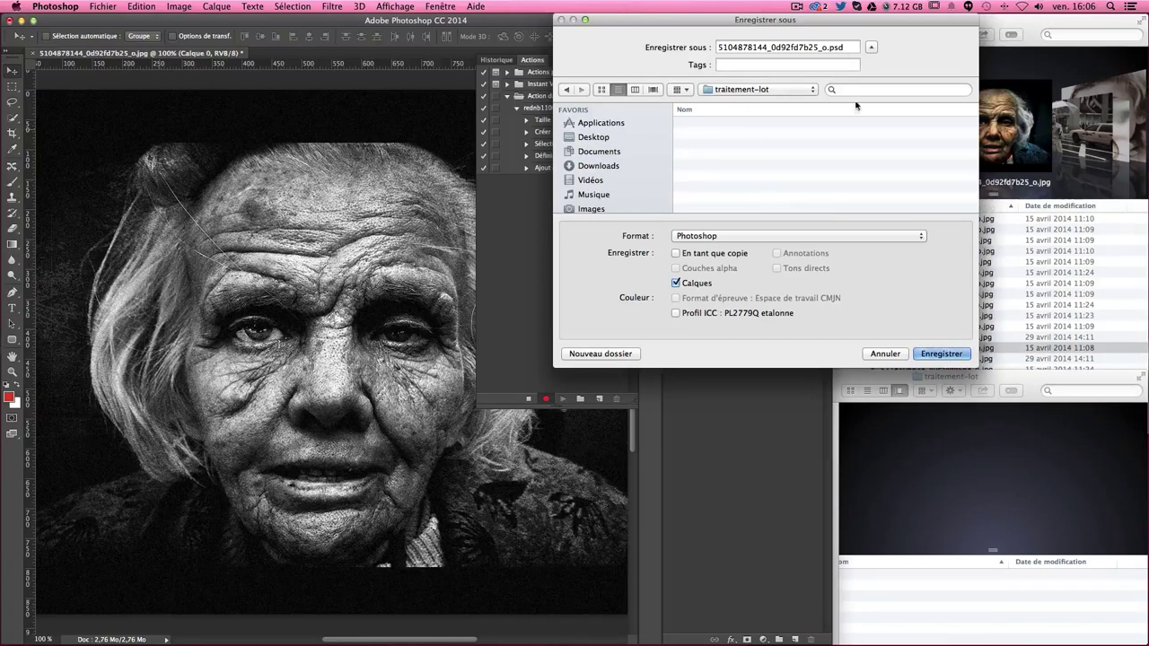
left_click(723, 238)
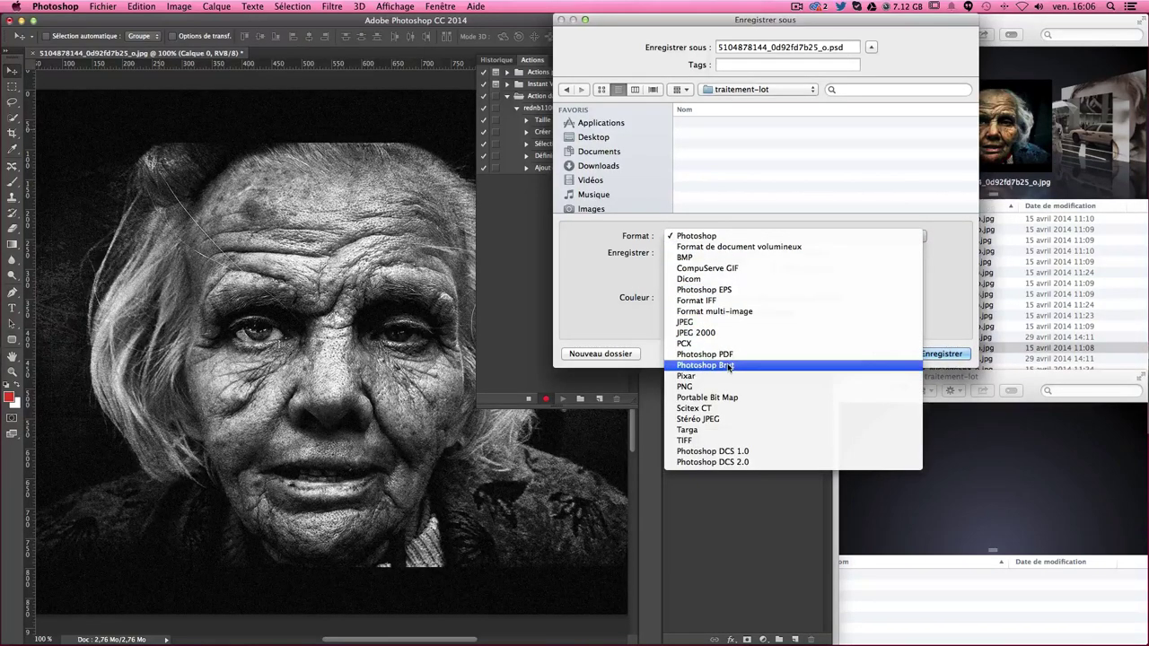
left_click(722, 323)
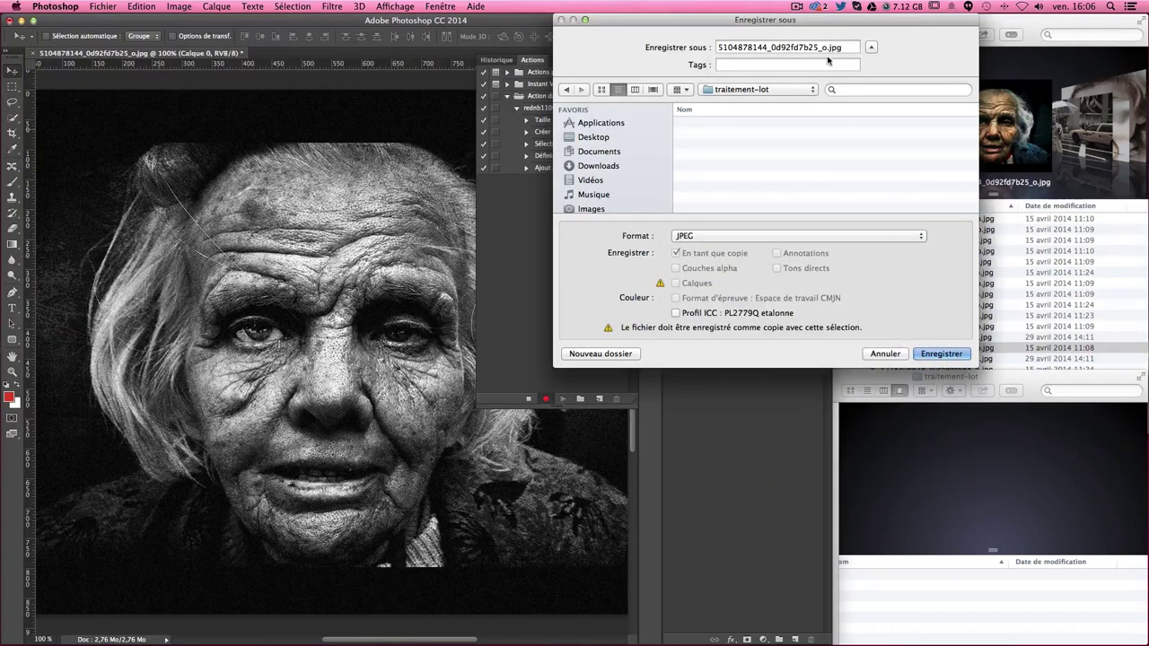
left_click(940, 354)
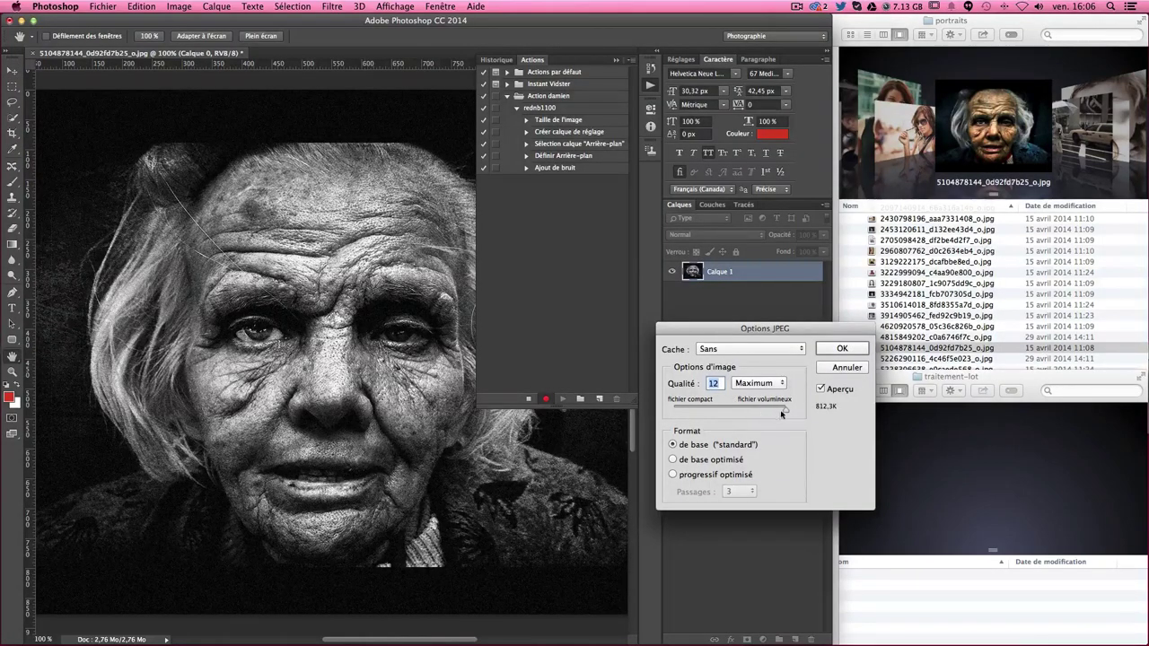
left_click(843, 349)
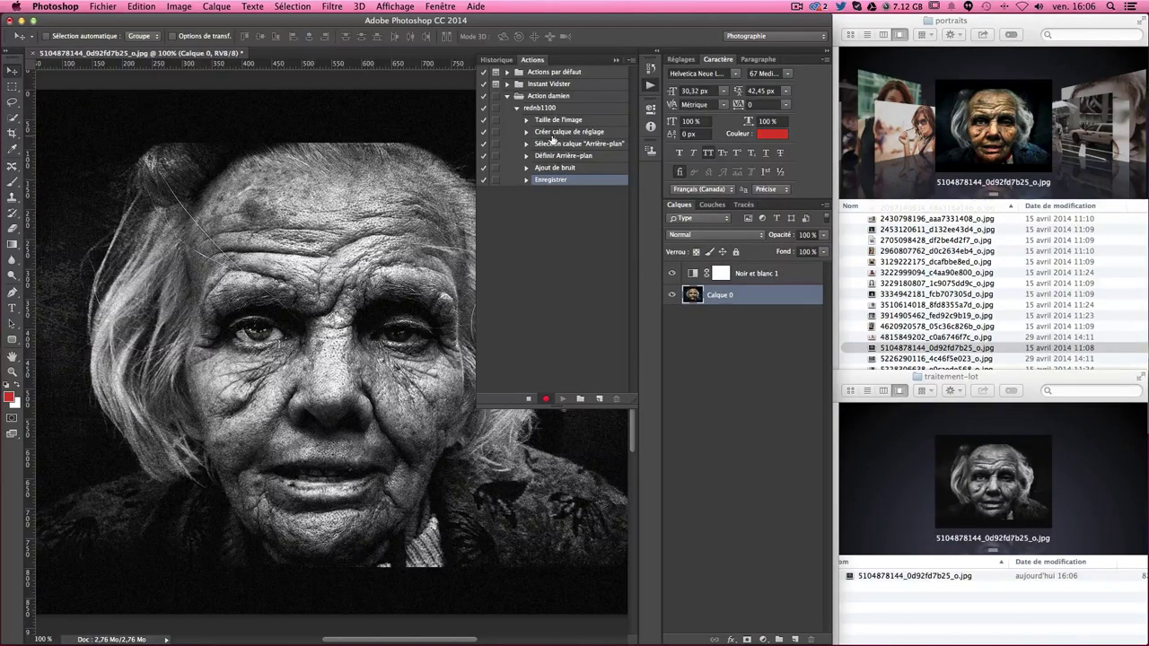
- Stop recording and trash the test JPEG from traitement-lot in Finder
left_click(526, 180)
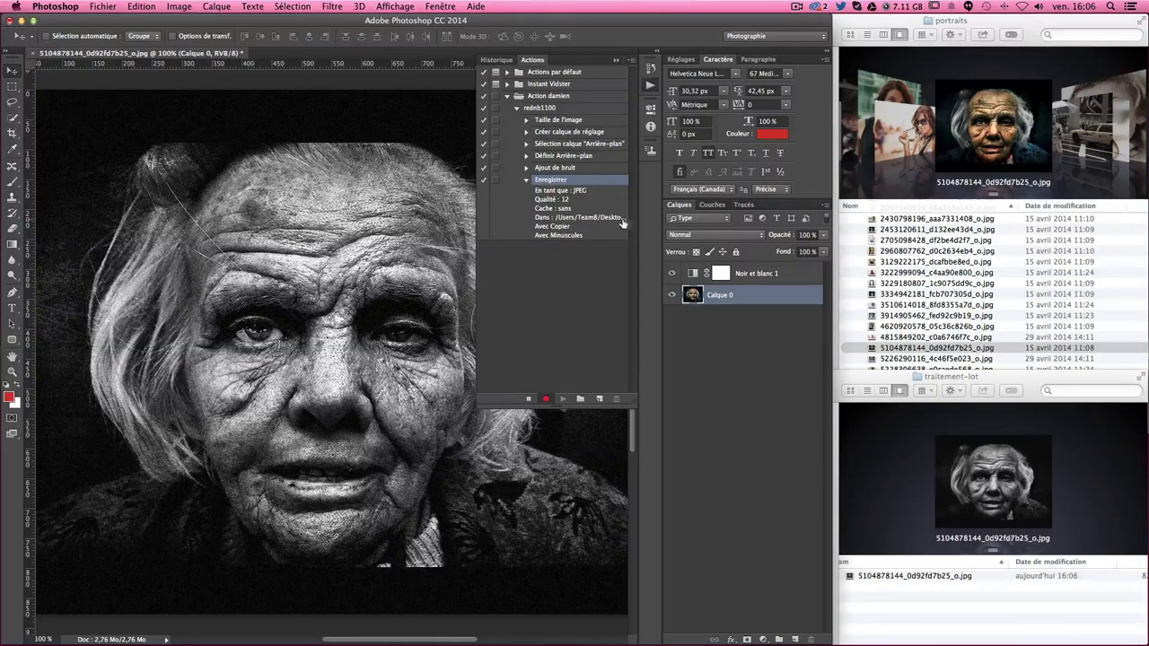
left_click(528, 399)
left_click(870, 572)
mouse_move(866, 576)
left_mouse_down()
mouse_move(830, 618)
mouse_move(867, 599)
left_mouse_up()
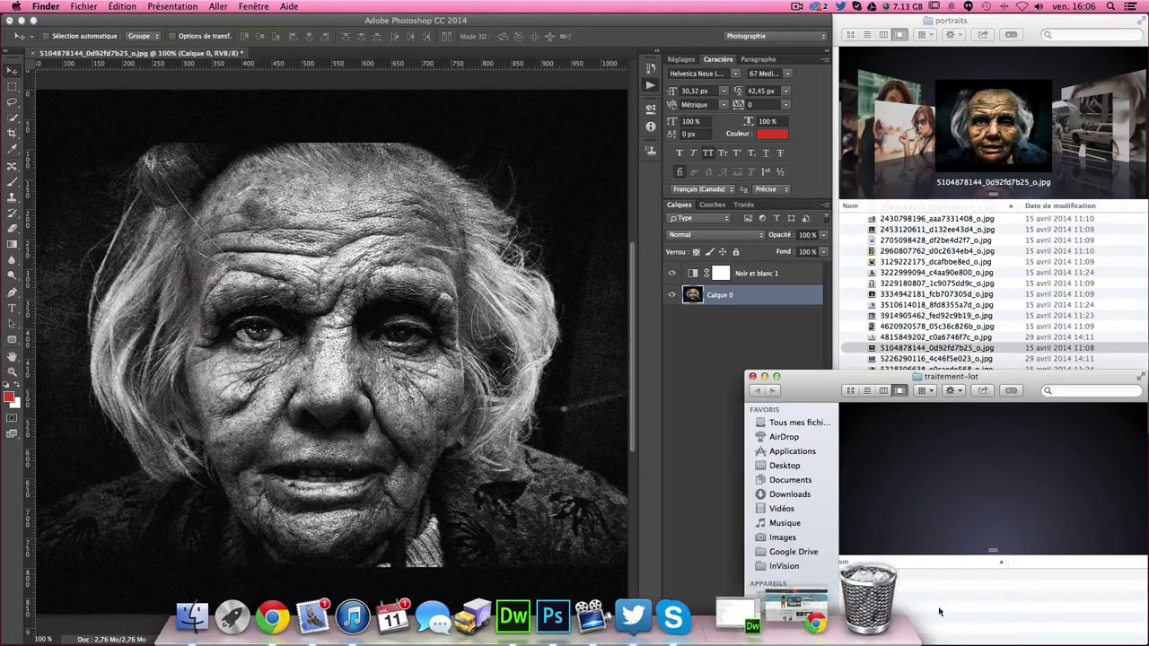
- Record closing the portrait with Ne pas enregistrer, then stop recording
left_click(574, 37)
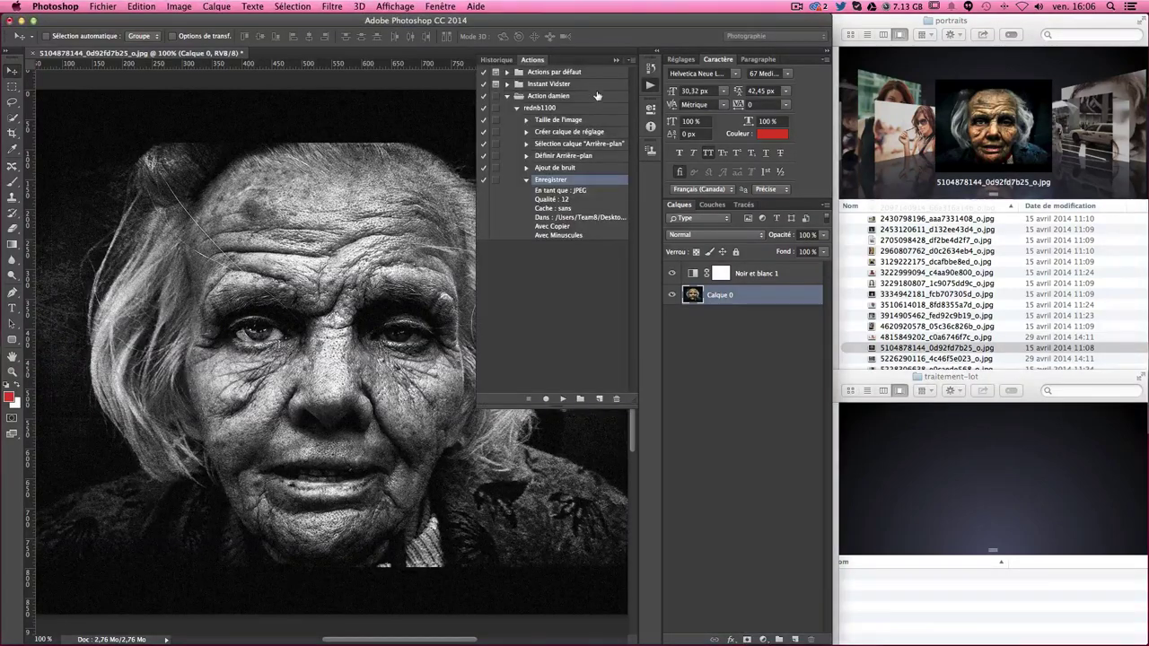
left_click(526, 179)
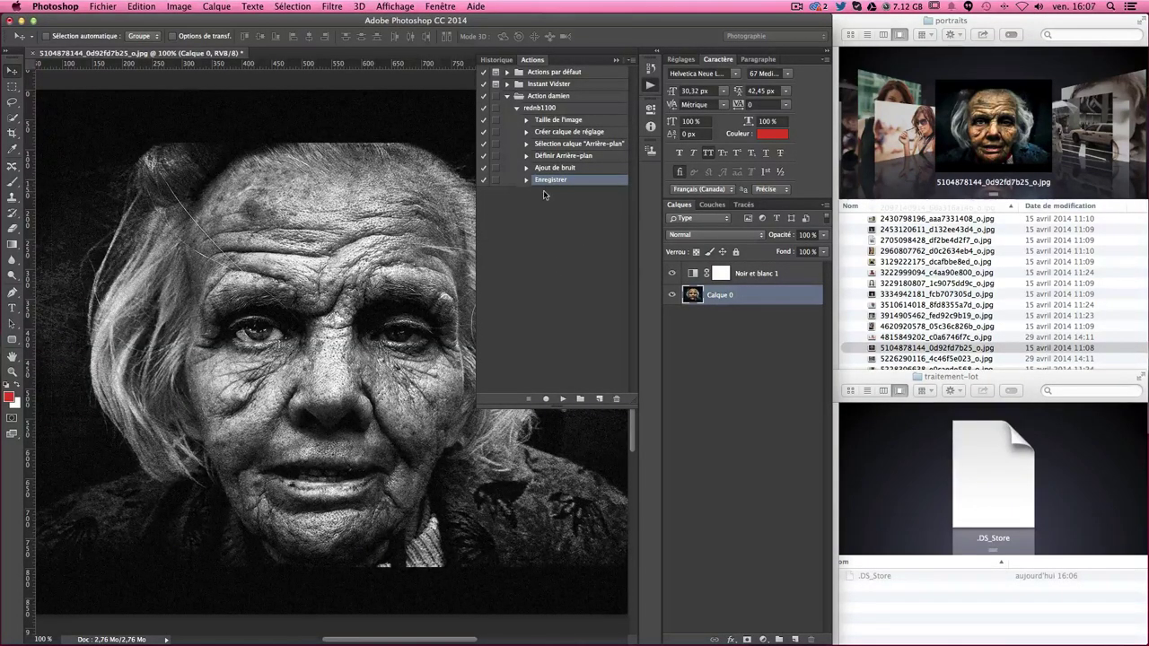
left_click(545, 400)
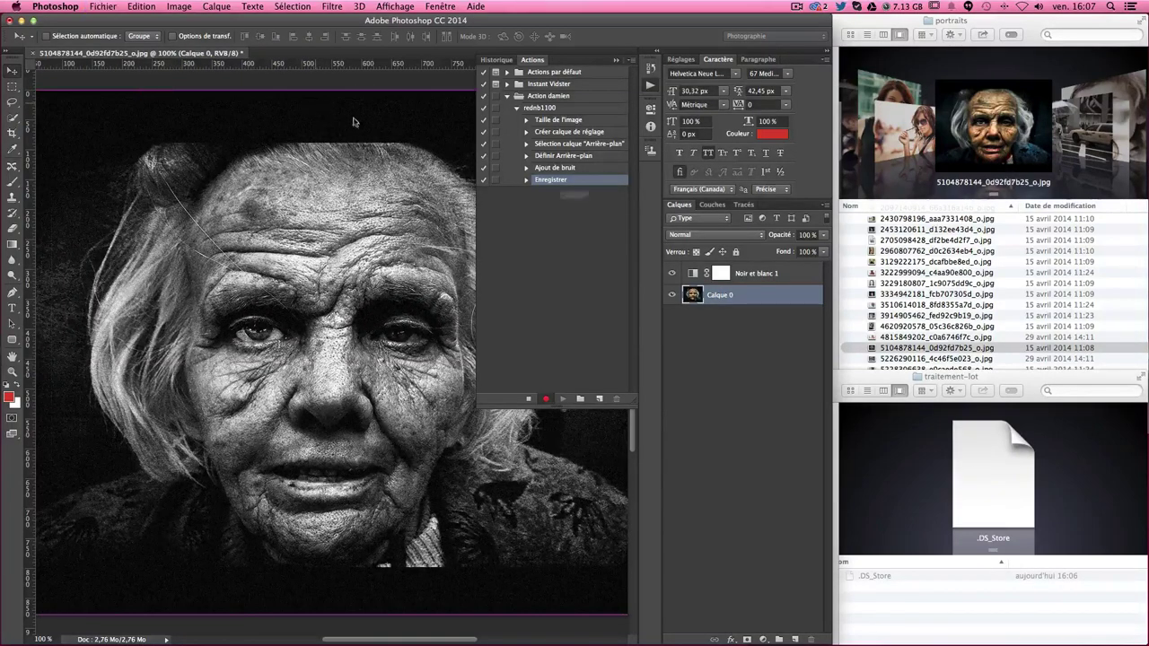
key("super+q")
left_click(501, 223)
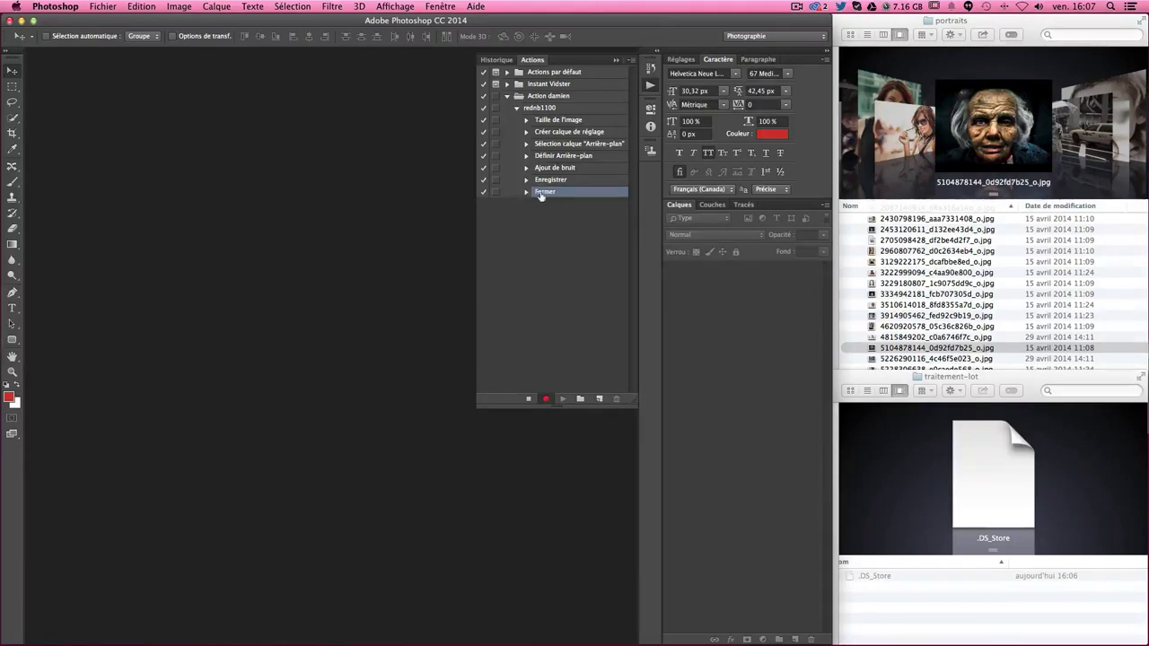
left_click(528, 398)
left_click(924, 221)
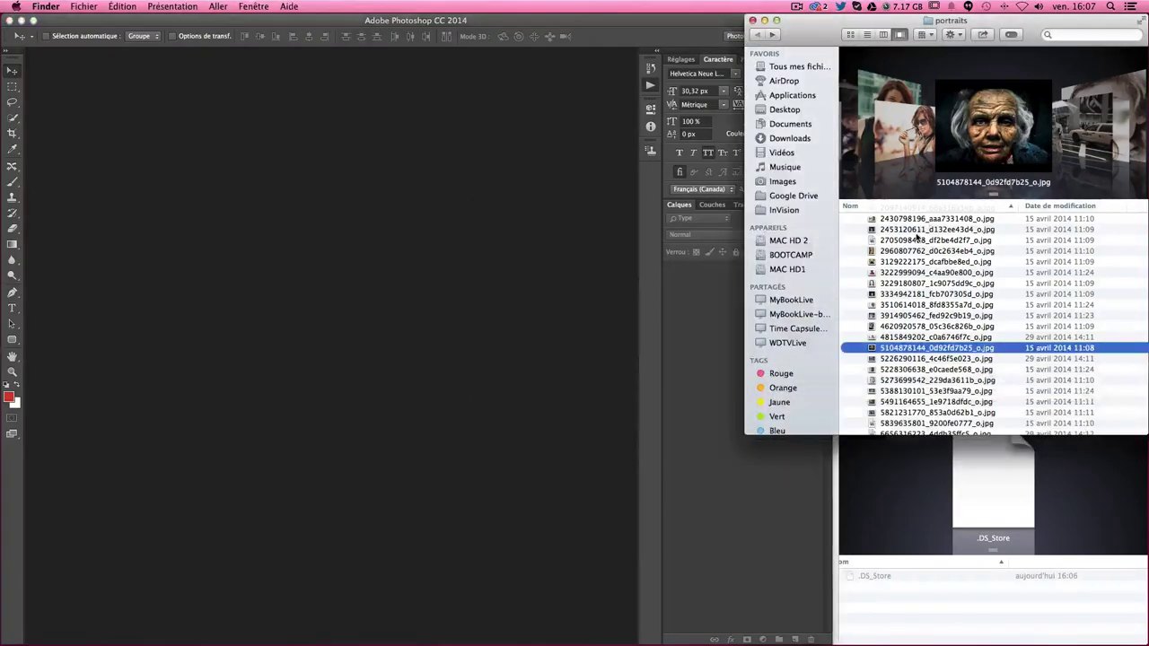
left_click(922, 230)
left_click_drag(901, 233, 421, 207)
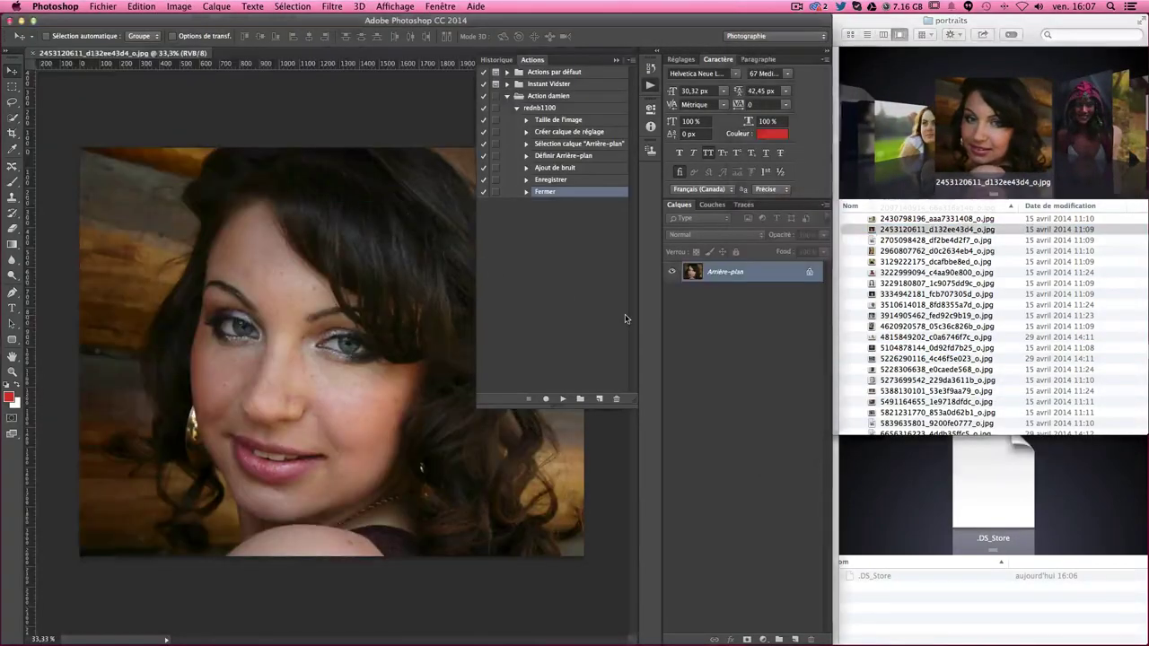
- Play the rednb1100 action on it and select the resulting copie.jpg in traitement-lot
left_click(530, 108)
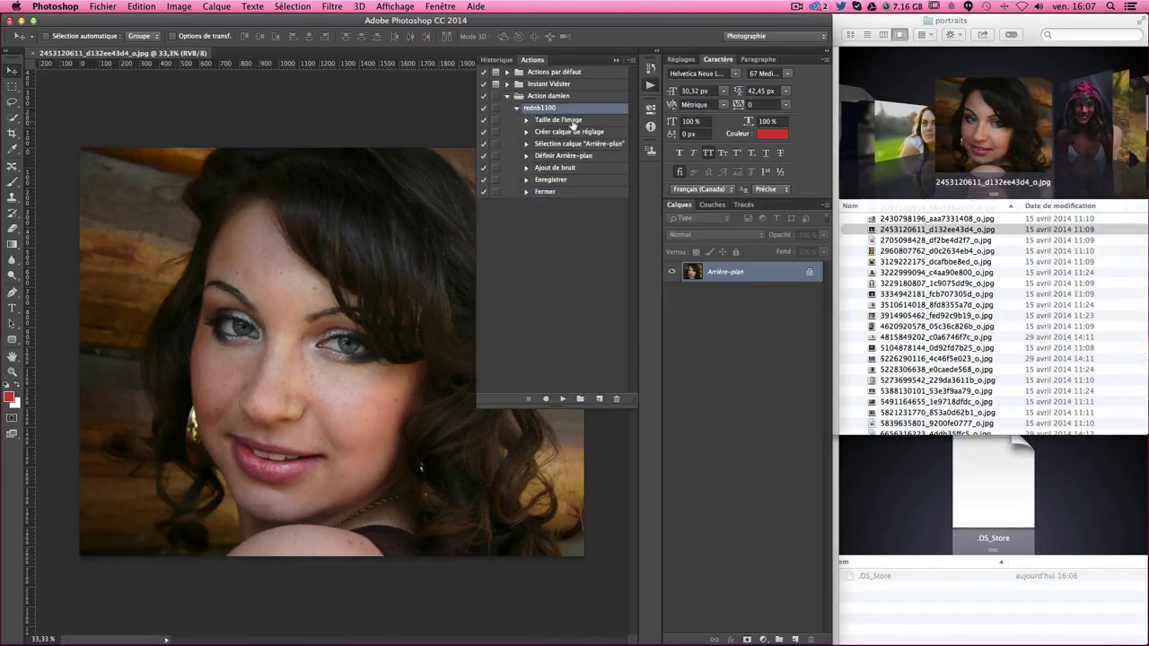
left_click(517, 108)
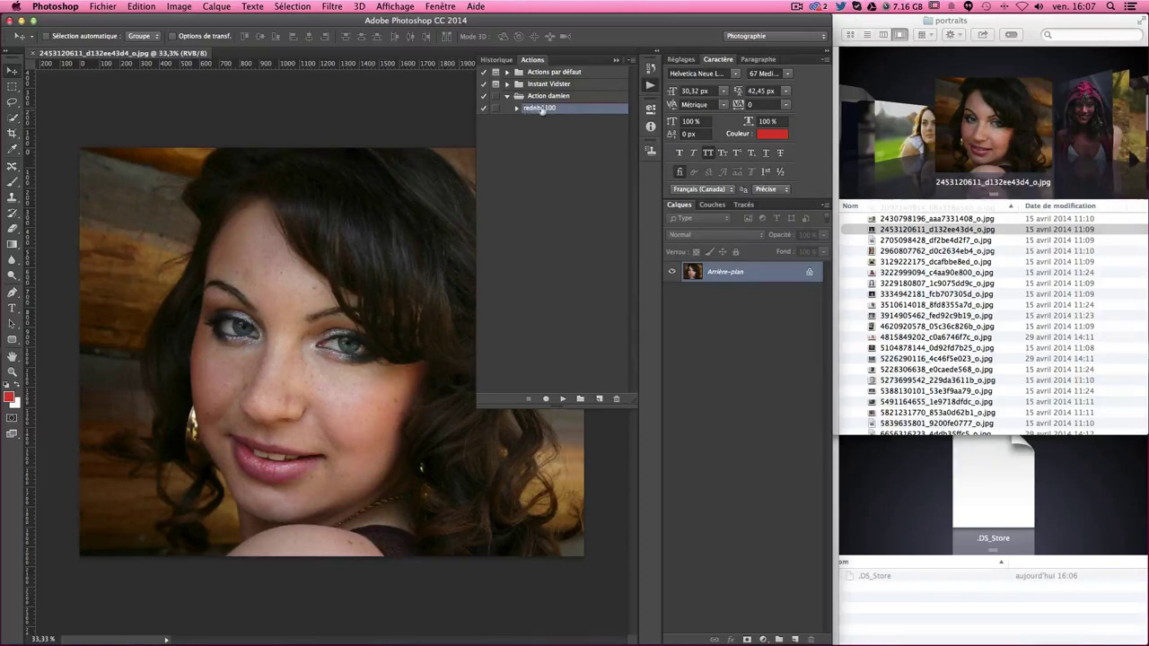
left_click(563, 398)
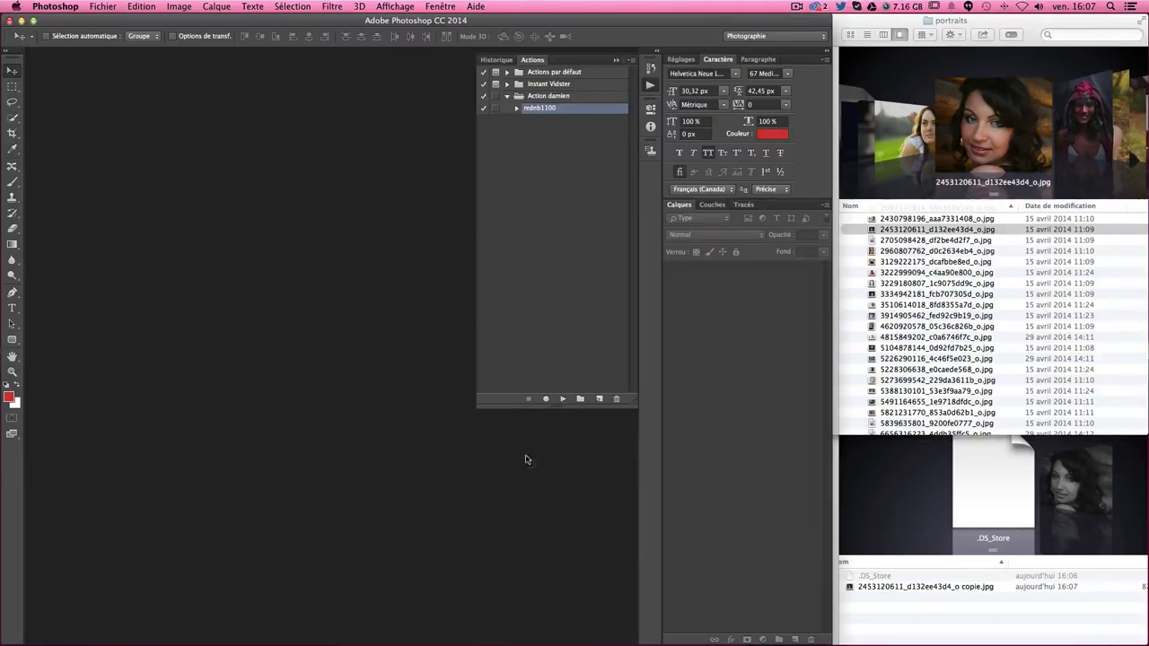
left_click(517, 108)
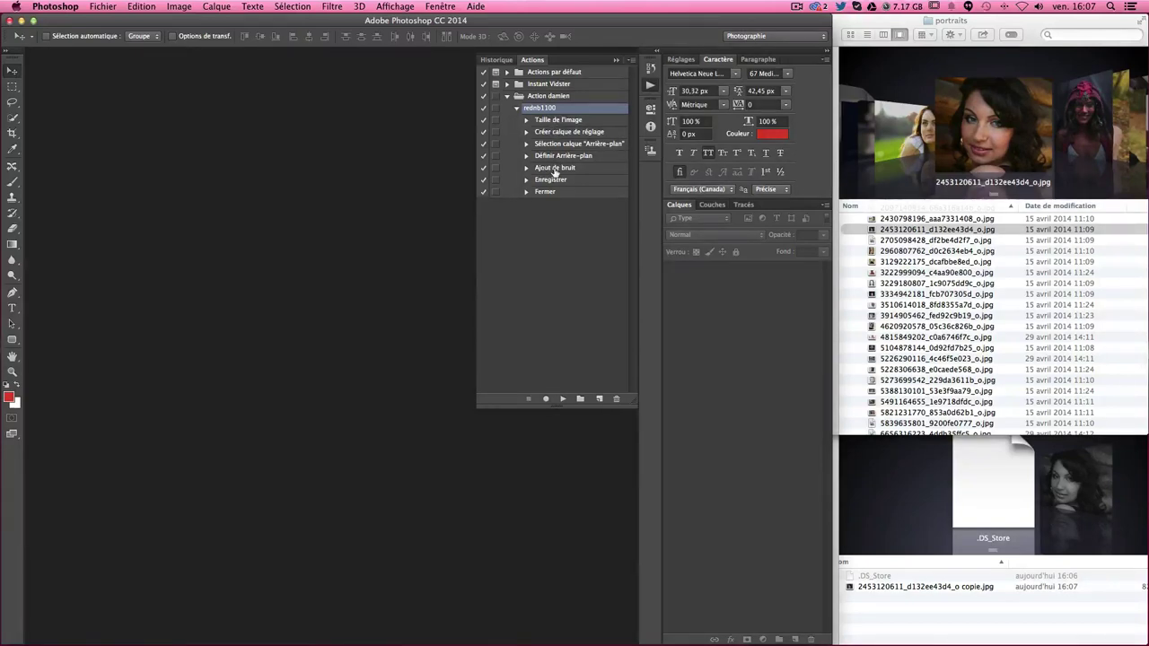
left_click(916, 597)
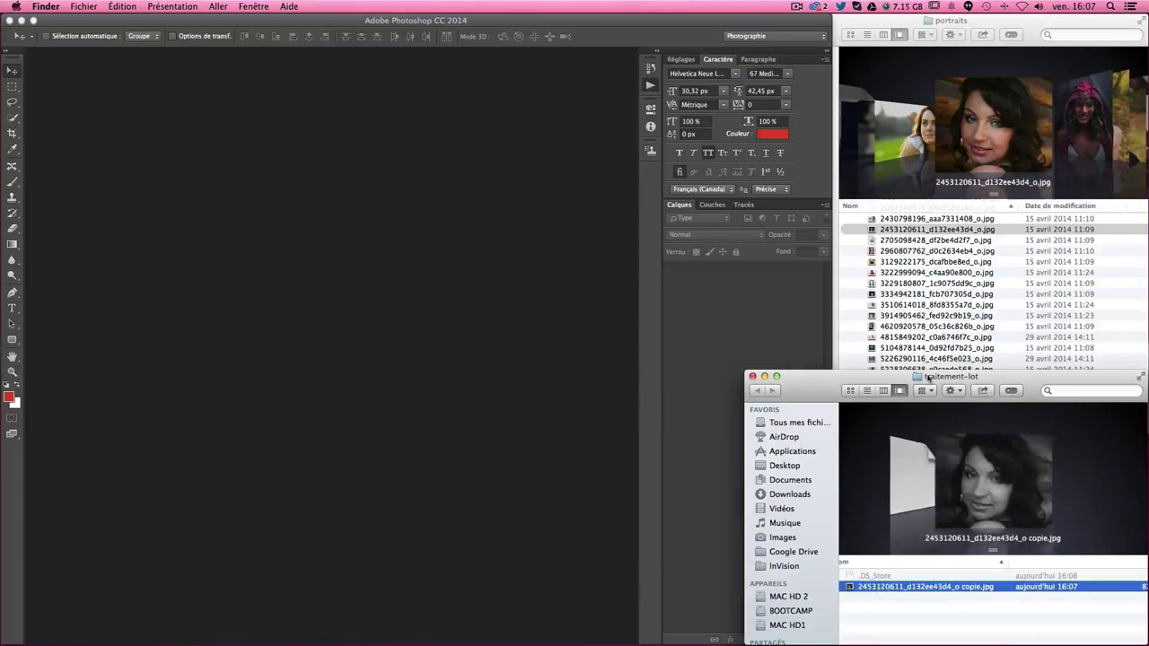
- Check the black-and-white copie.jpg in Aperçu, then move it to the Trash
double_click(869, 588)
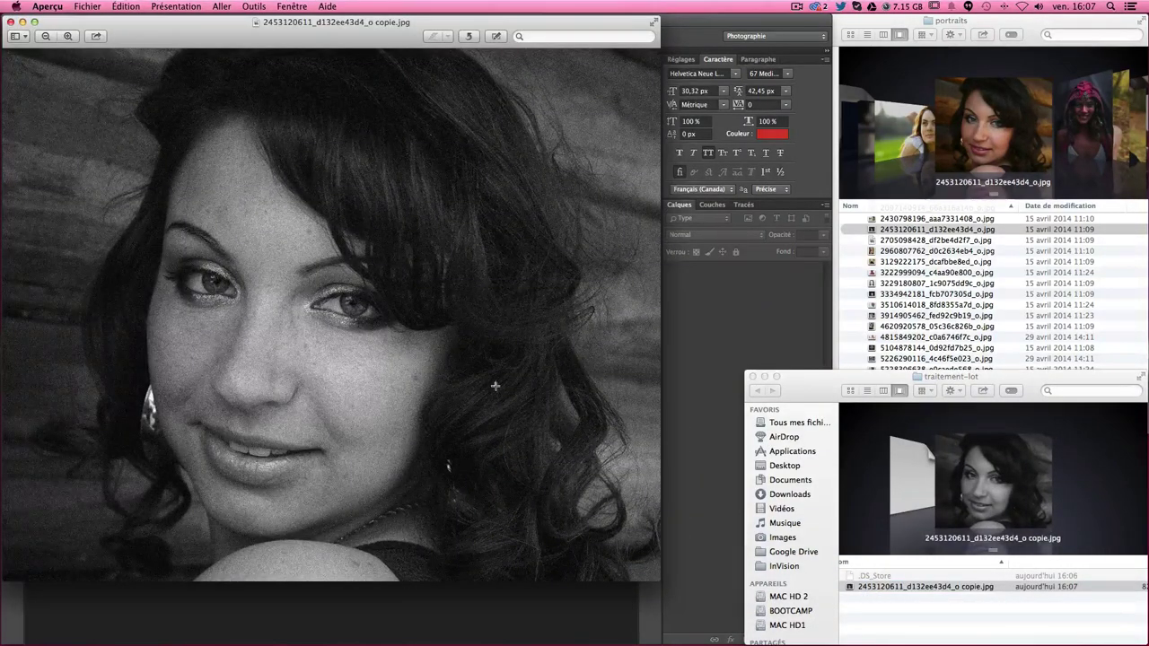
left_click(11, 21)
left_click_drag(866, 588, 875, 640)
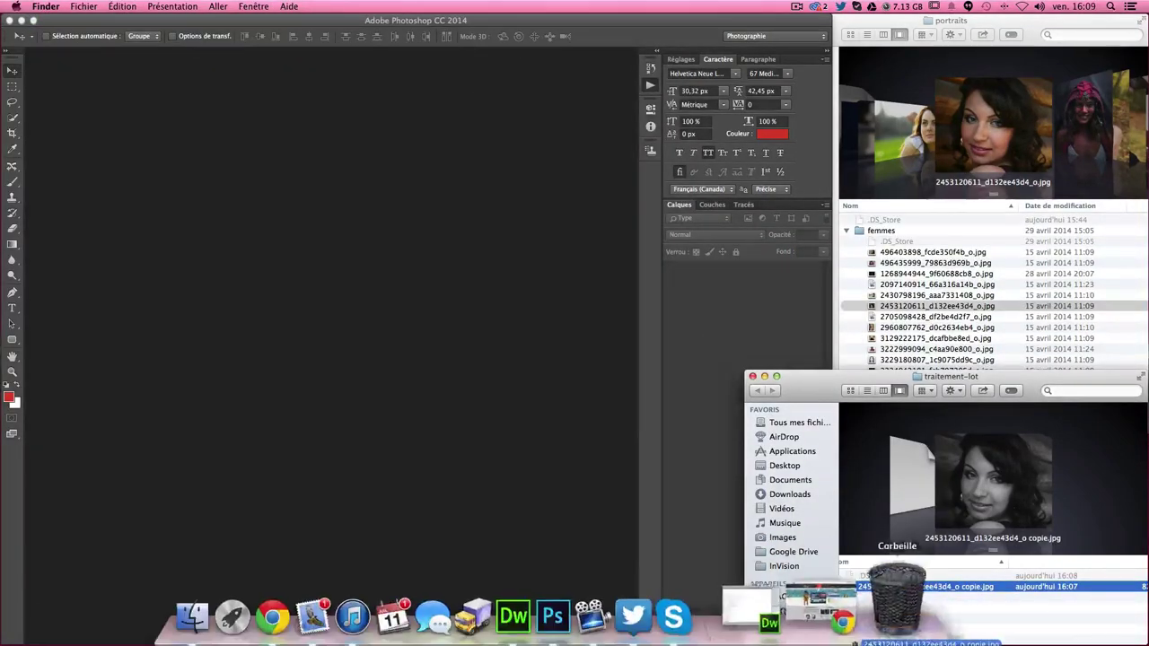
left_click_drag(897, 597, 898, 593)
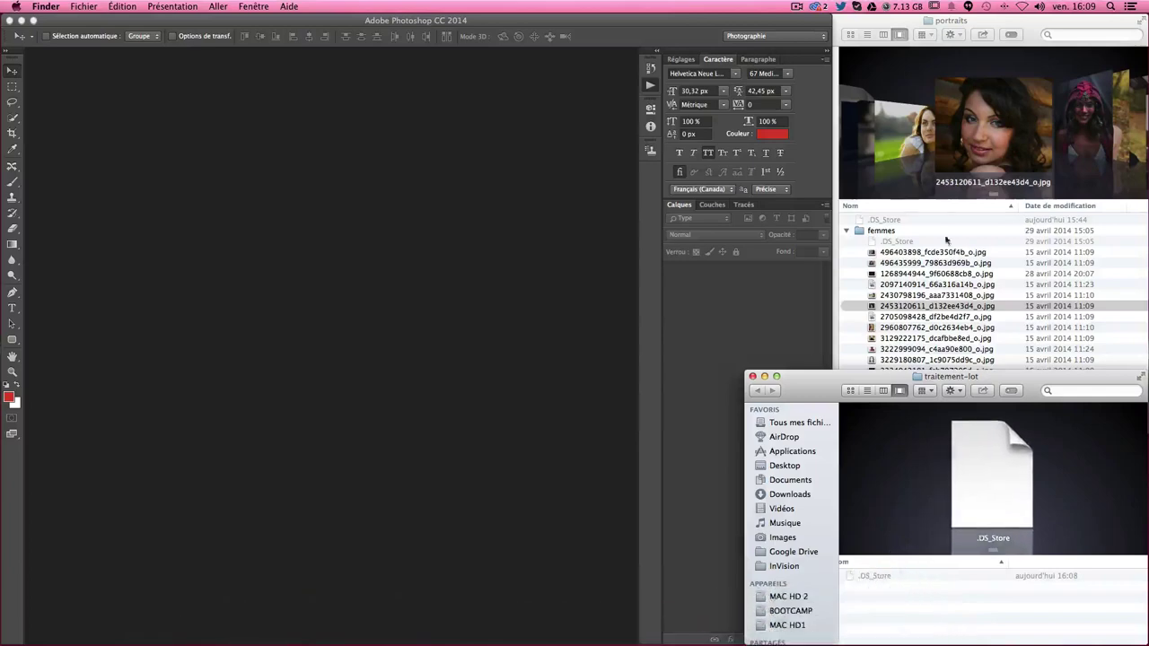
- Collapse the femmes subfolder in the portraits window and return to Photoshop
left_click(909, 237)
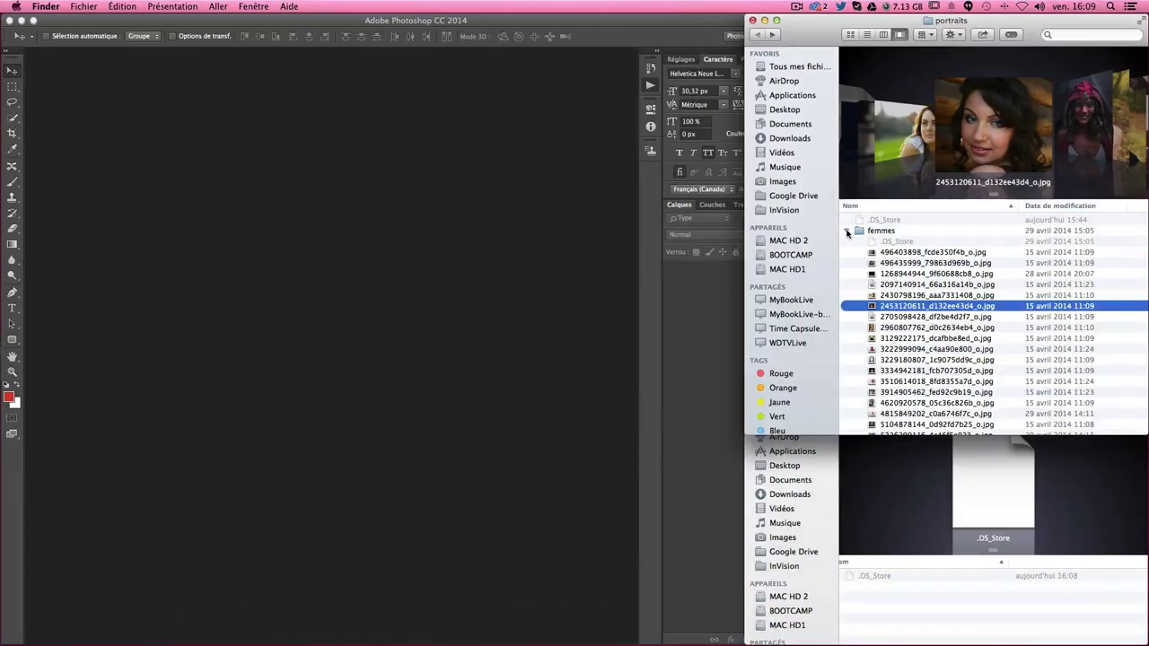
left_click(847, 231)
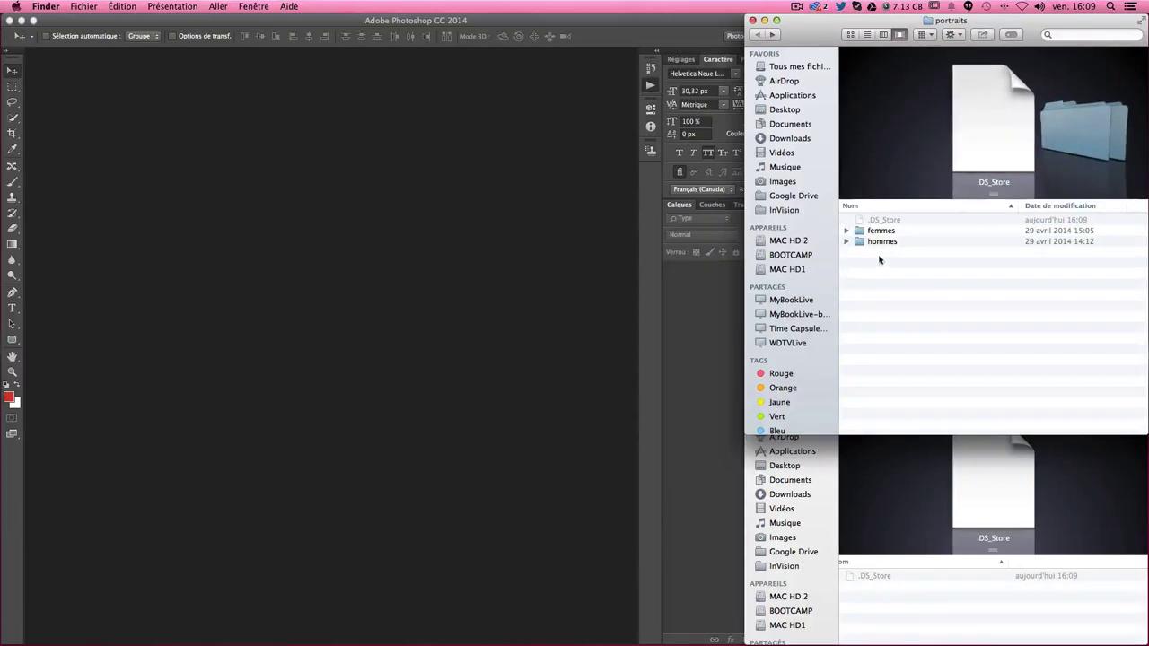
left_click(904, 571)
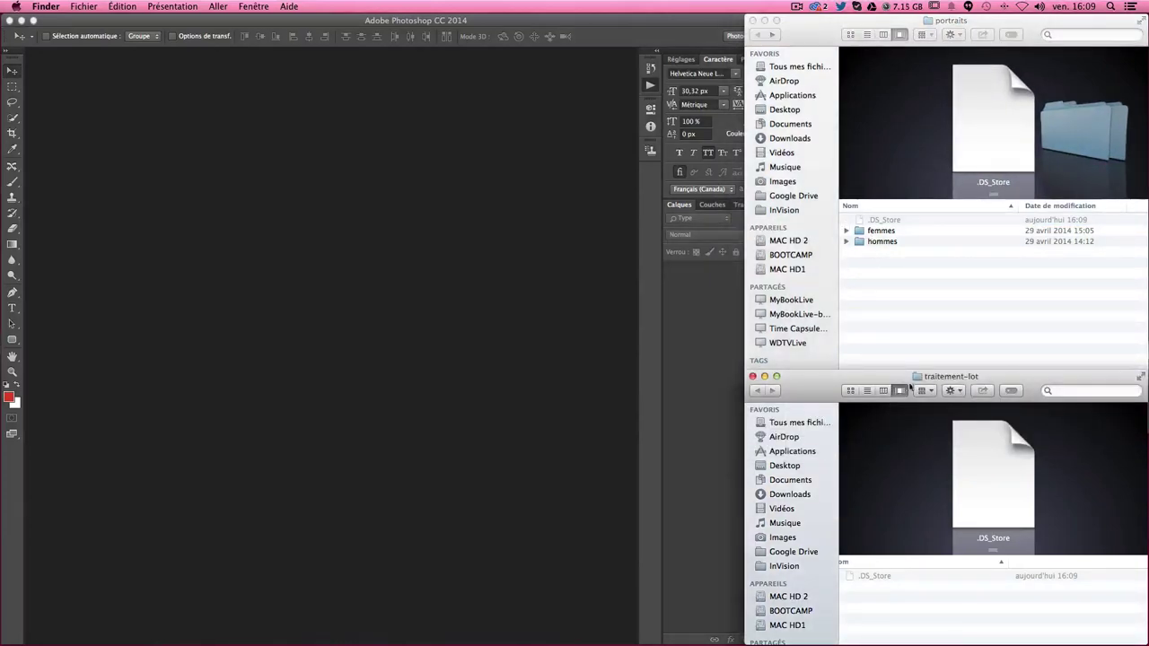
left_click(928, 307)
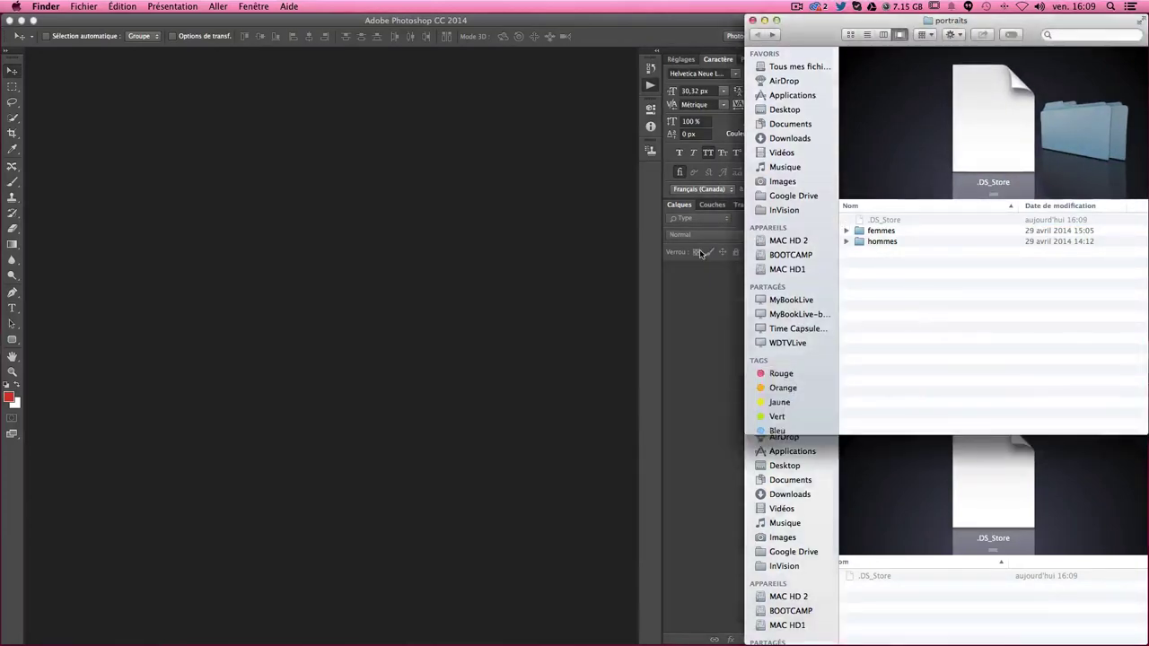
left_click(139, 113)
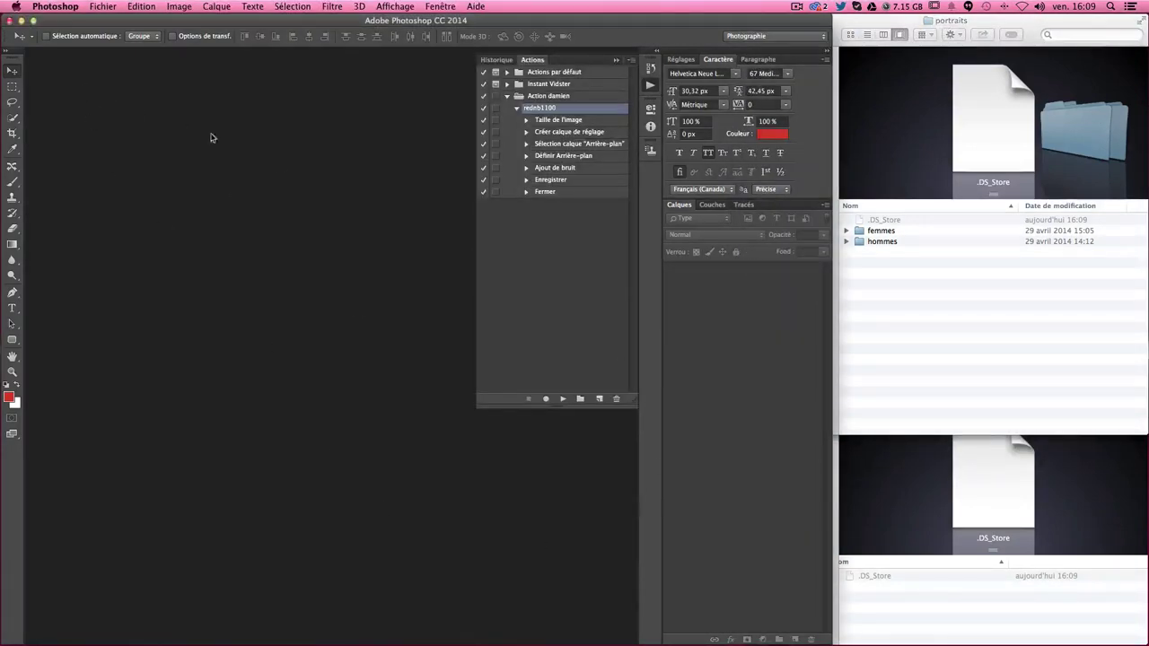
- Start a Traitement par lots with the damien set's rednb1100 action
left_click(53, 7)
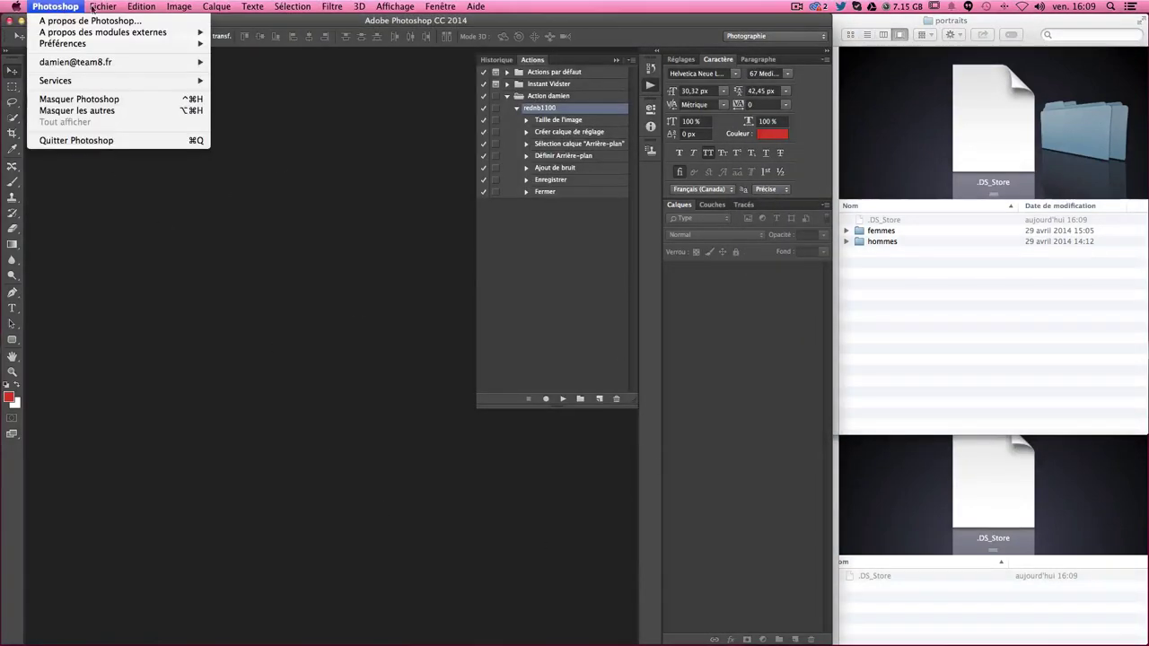
mouse_move(128, 265)
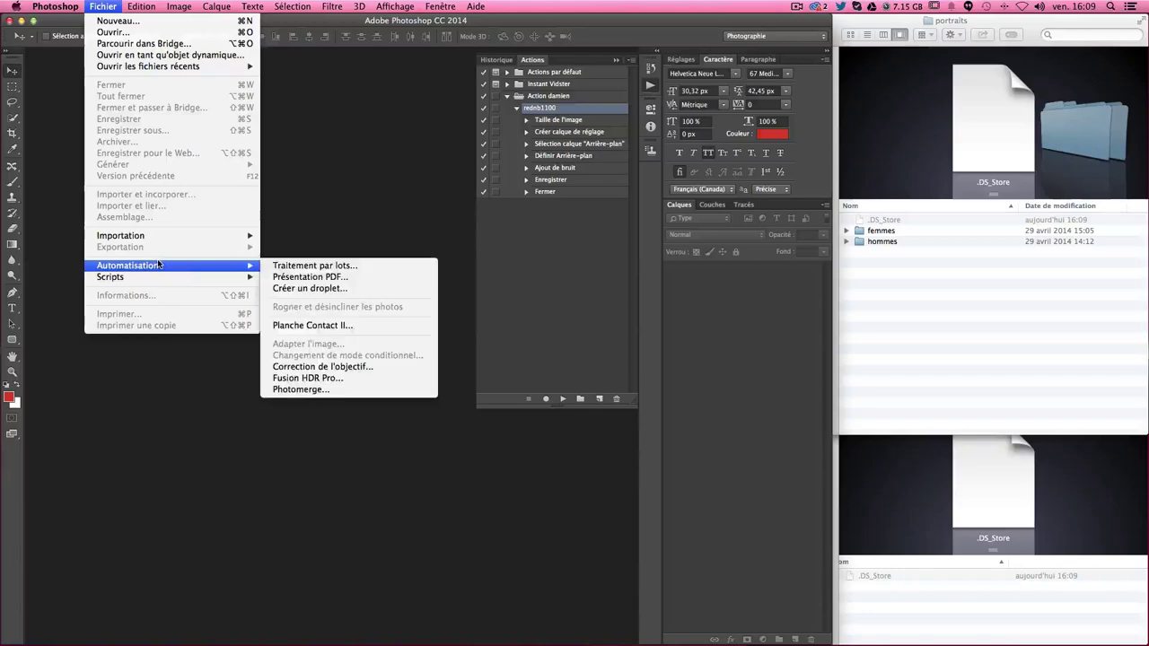
left_click(295, 266)
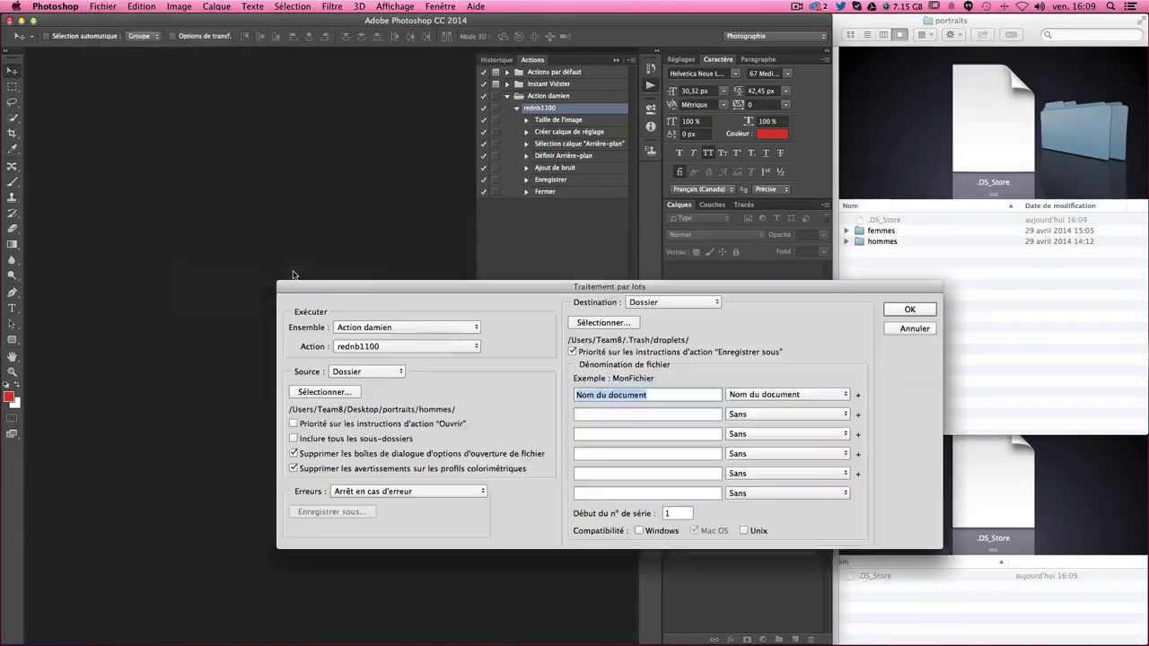
left_click_drag(473, 284, 336, 112)
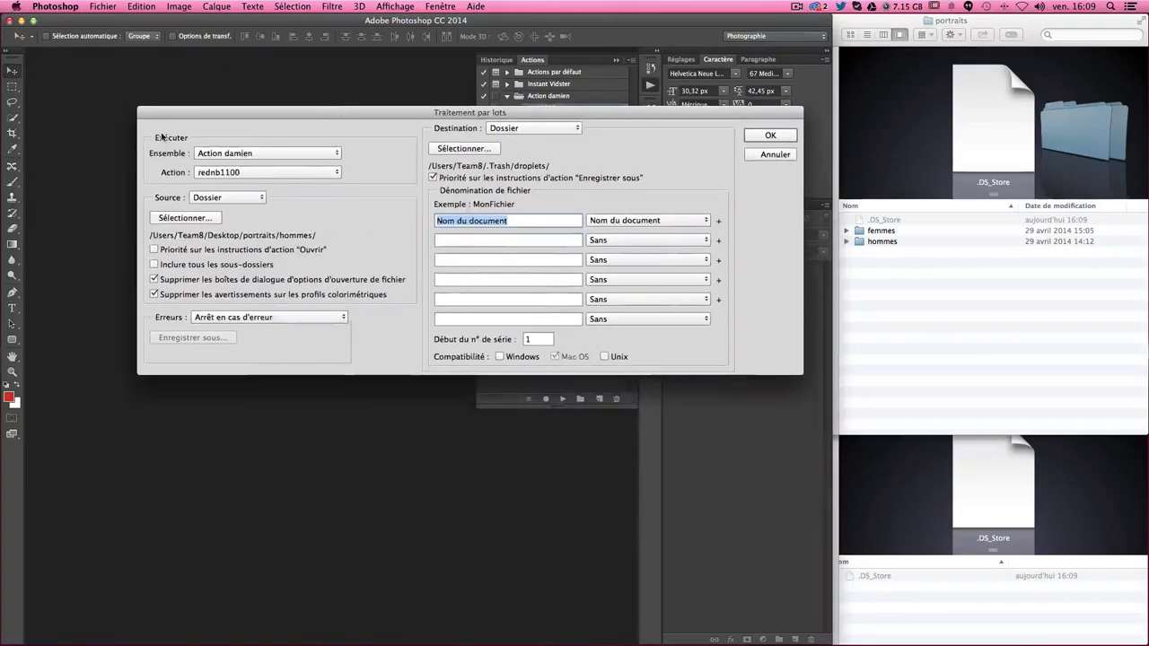
left_click(270, 154)
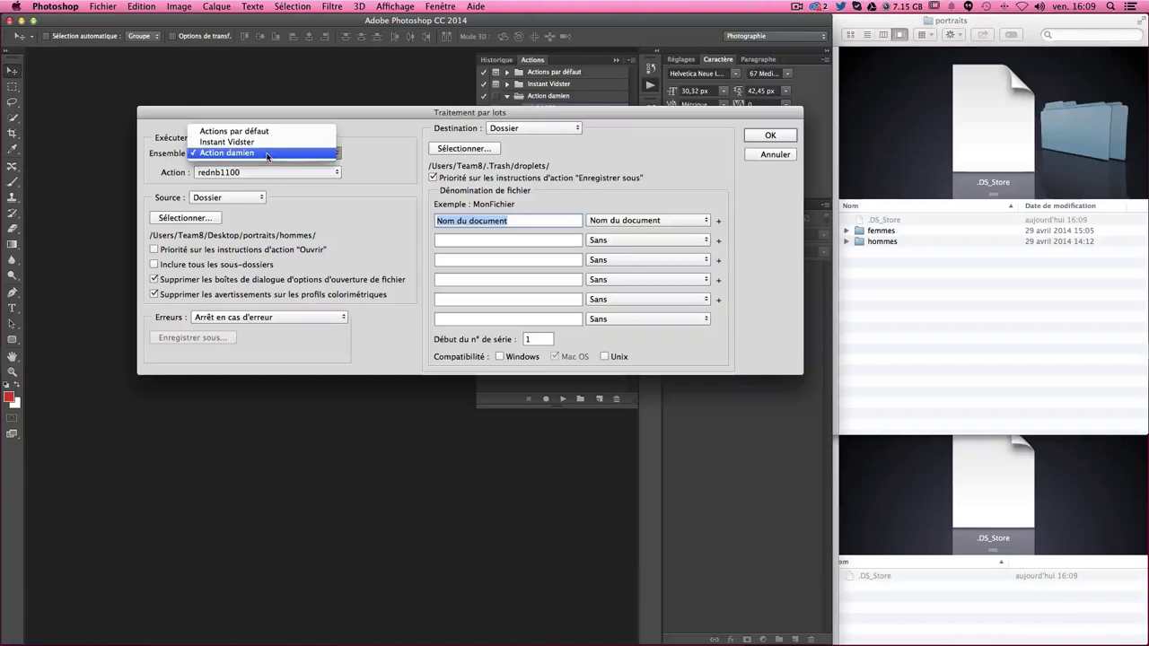
left_click(221, 154)
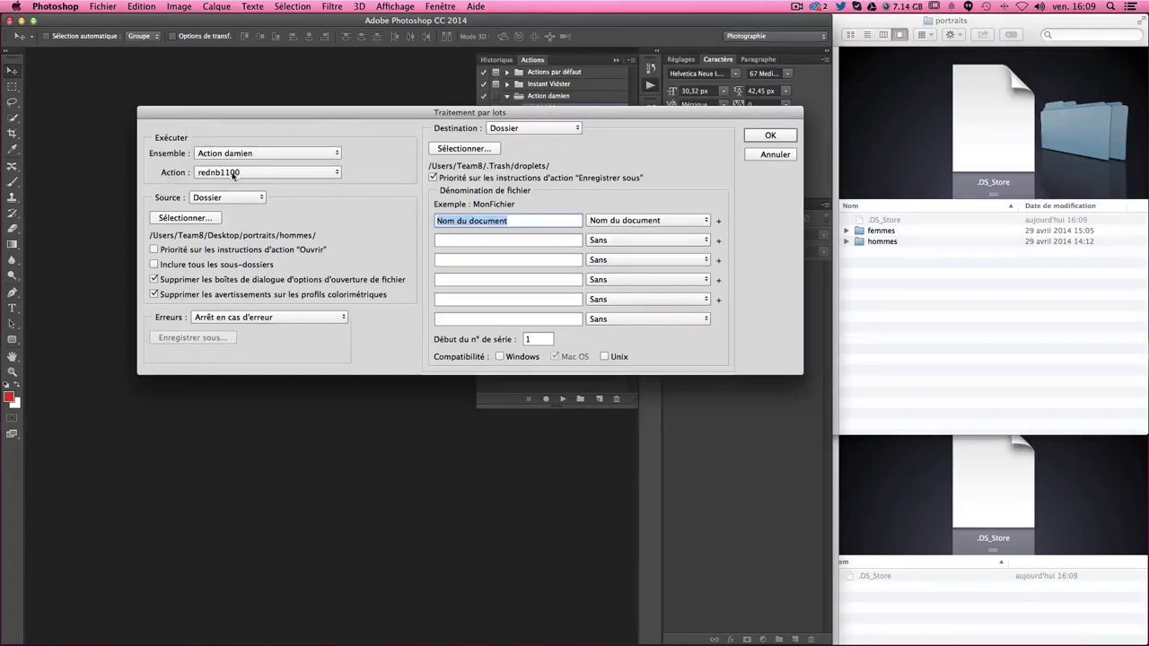
left_click(233, 172)
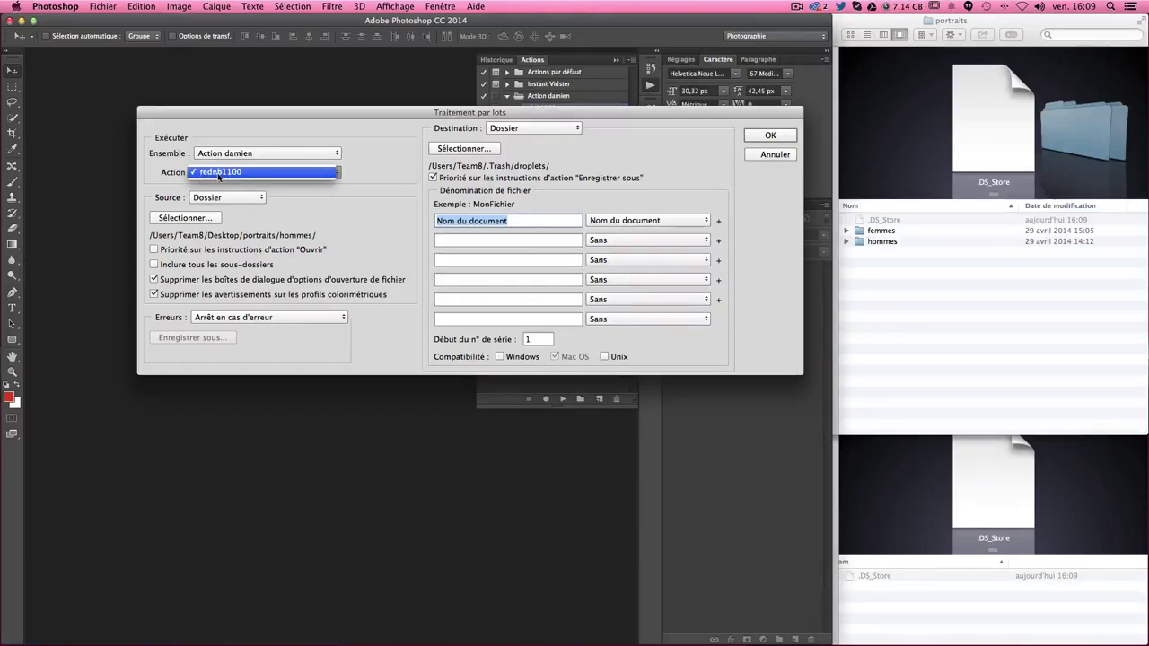
left_click(243, 174)
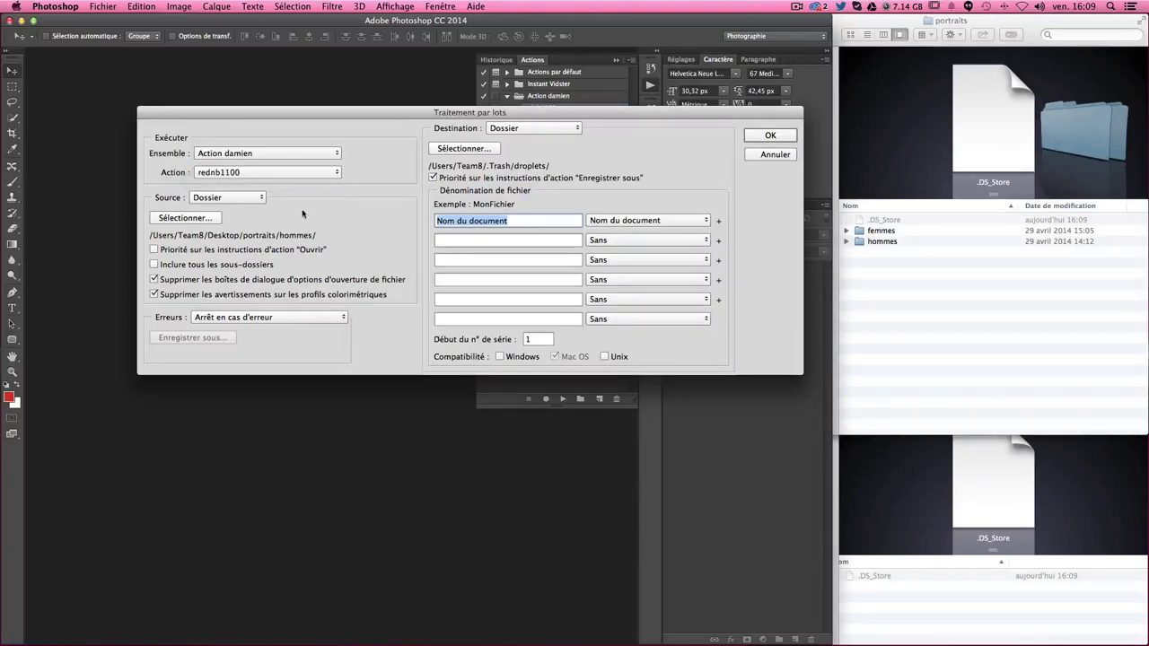
- Set the batch source to the portraits folder, including all subfolders
left_click(220, 199)
left_click(220, 198)
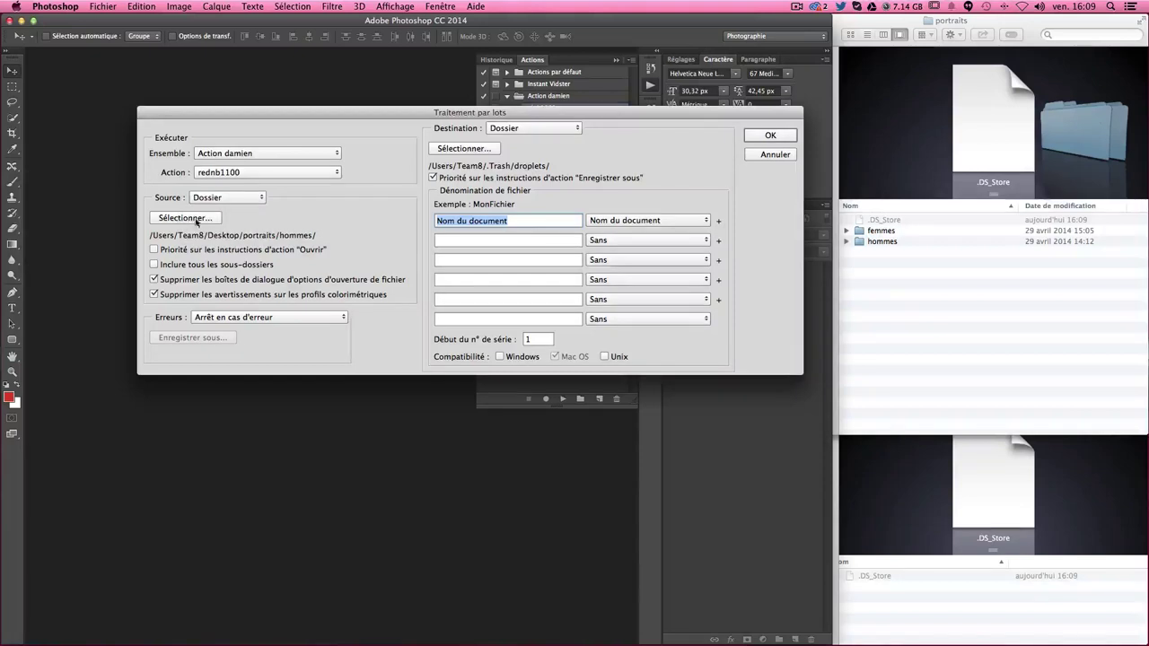
left_click(231, 198)
left_click(185, 218)
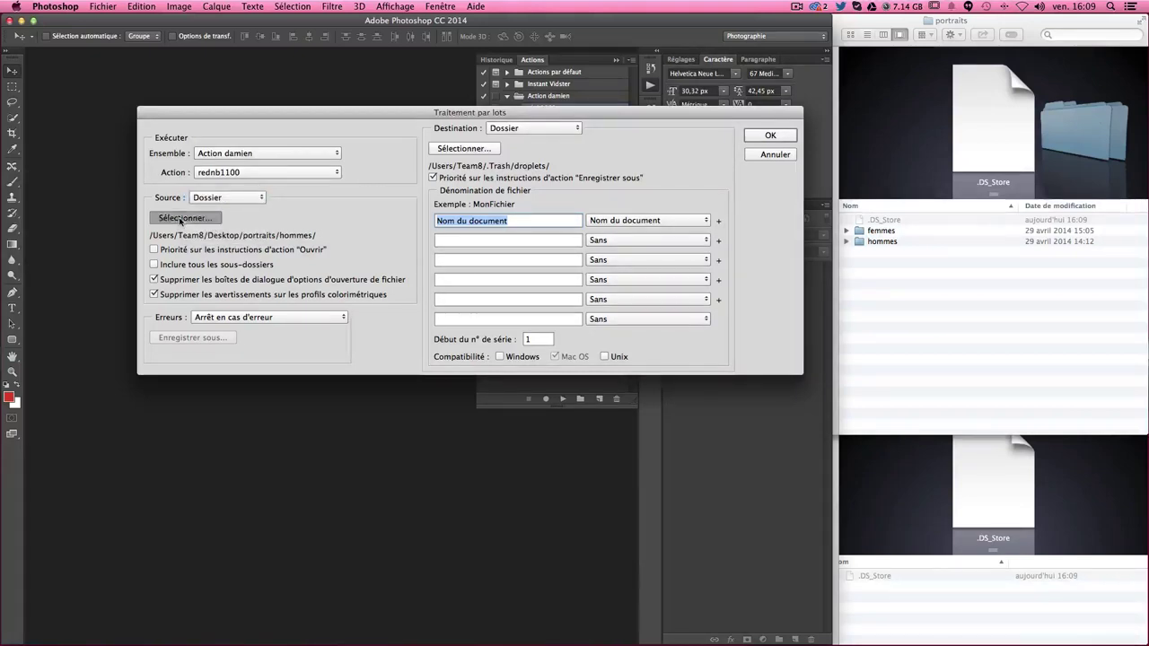
left_click(603, 38)
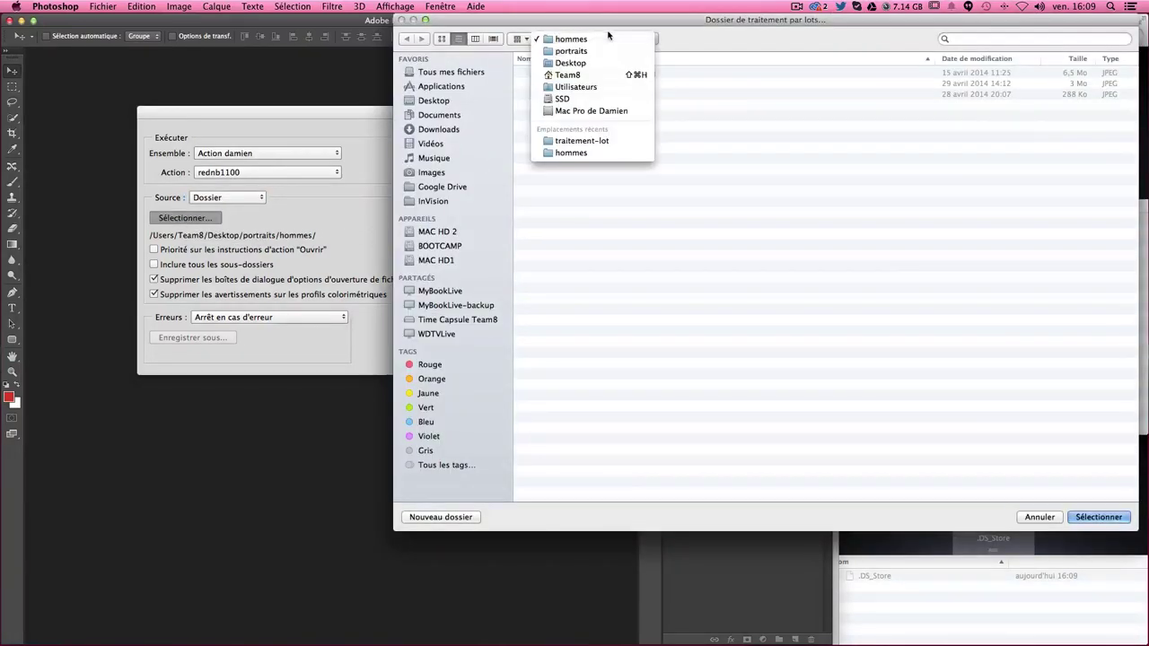
left_click(596, 52)
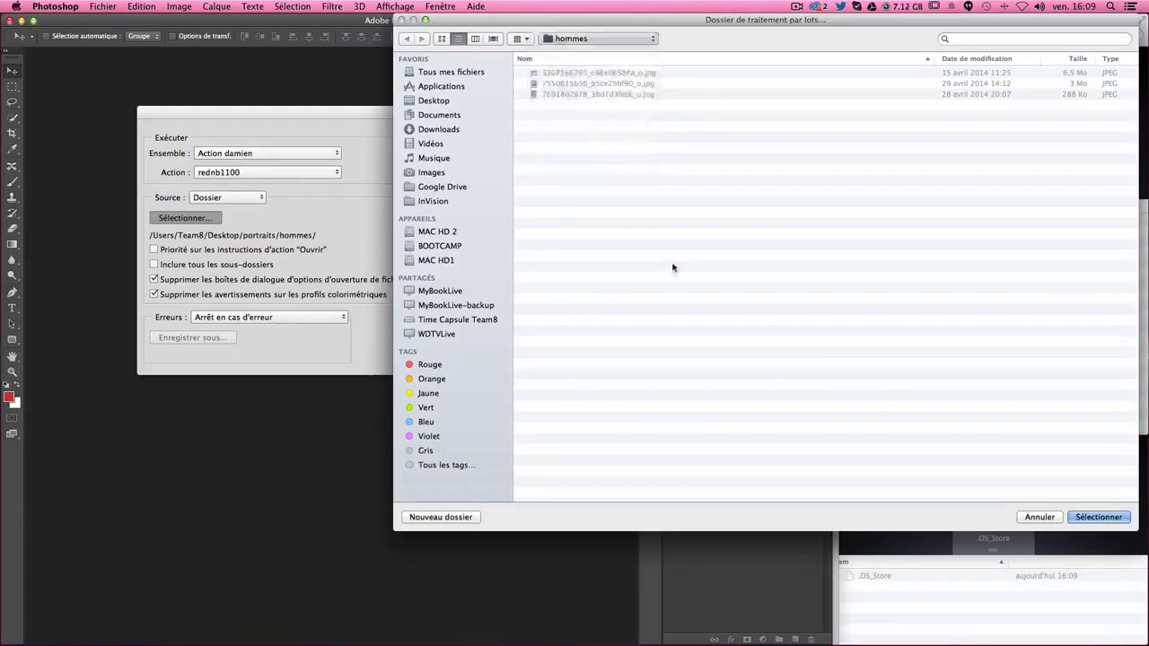
left_click(1098, 517)
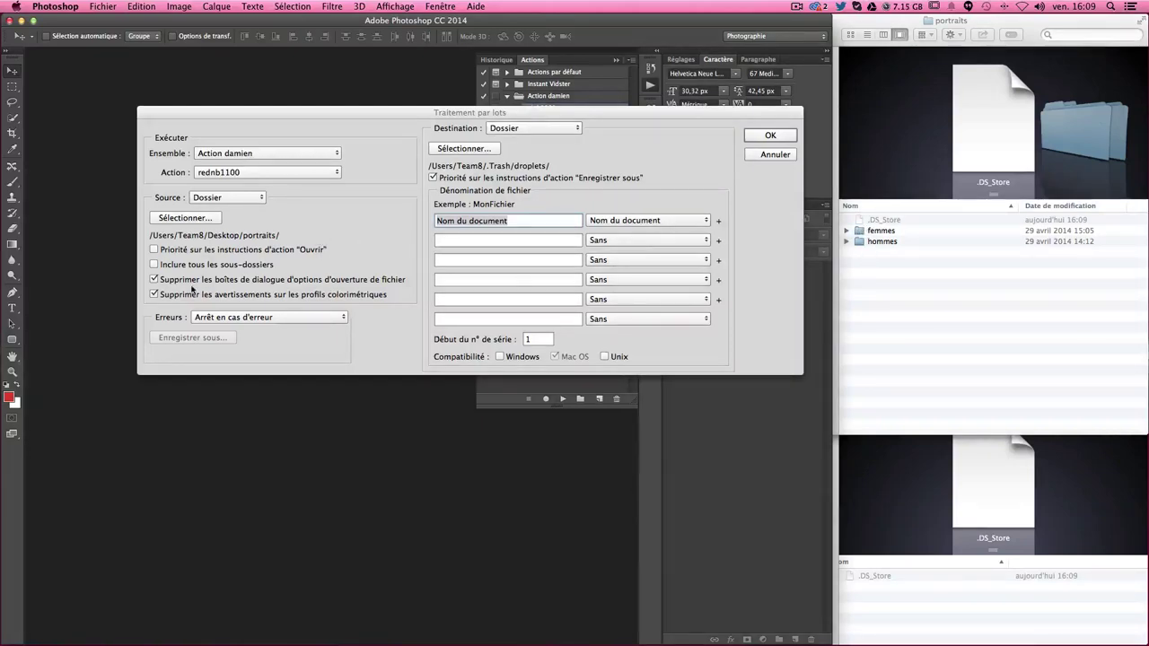
left_click(154, 265)
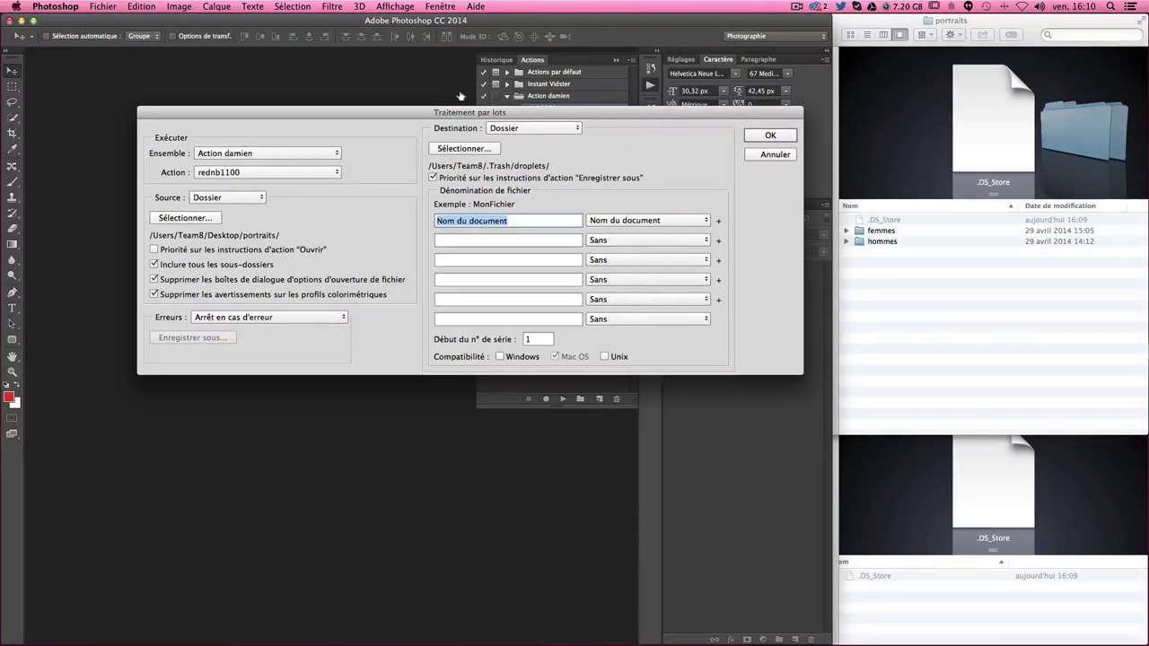
- Set the batch destination to the Desktop traitement-lot folder
left_click(465, 149)
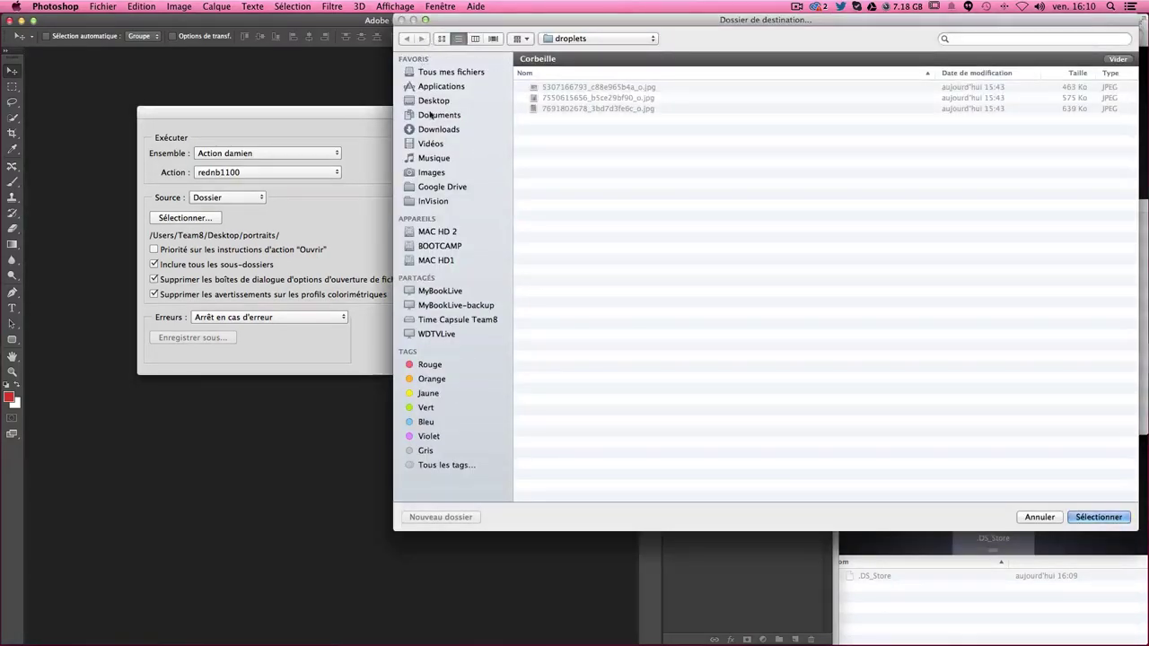
left_click(434, 100)
scroll(636, 281, "down", 5)
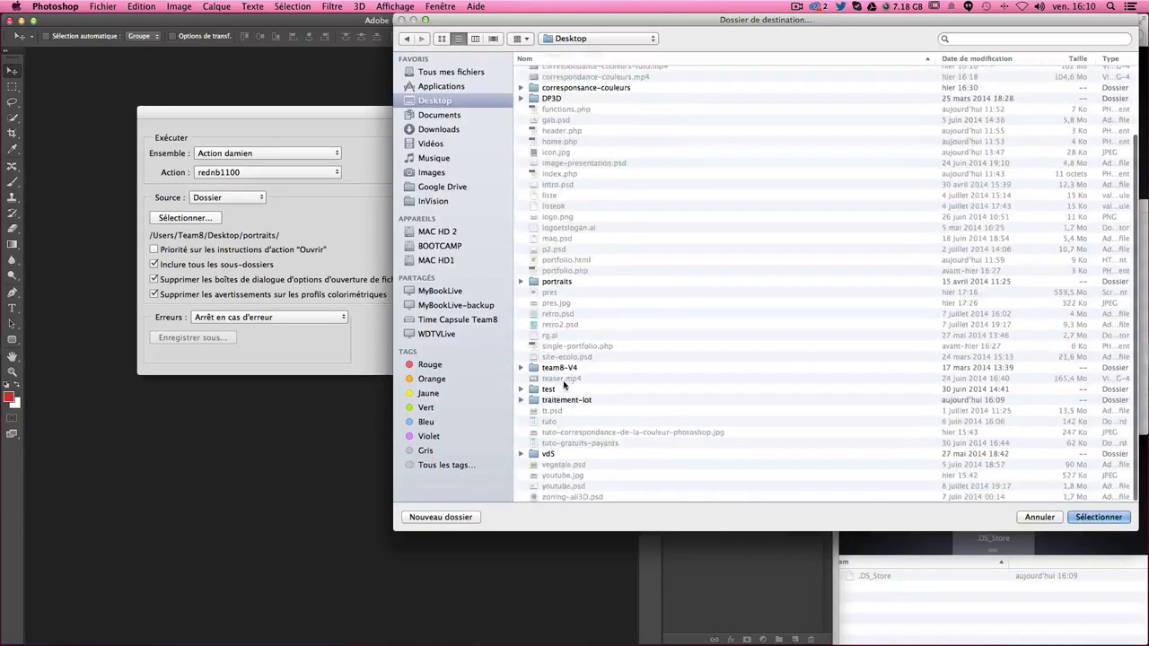
double_click(575, 402)
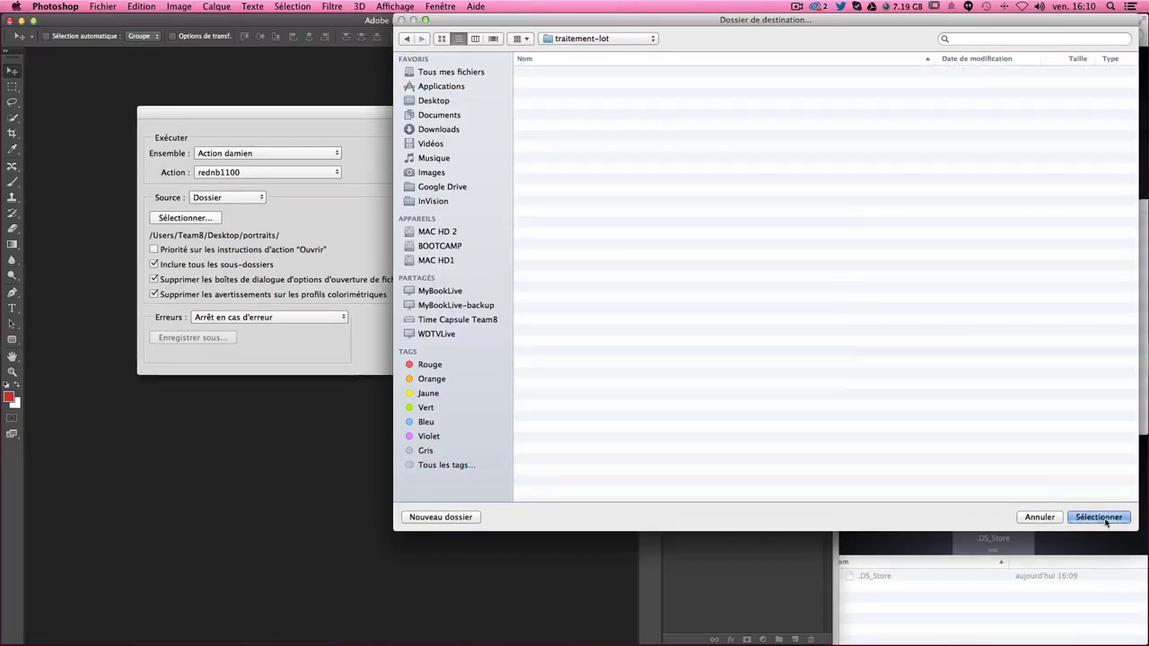
left_click(1100, 516)
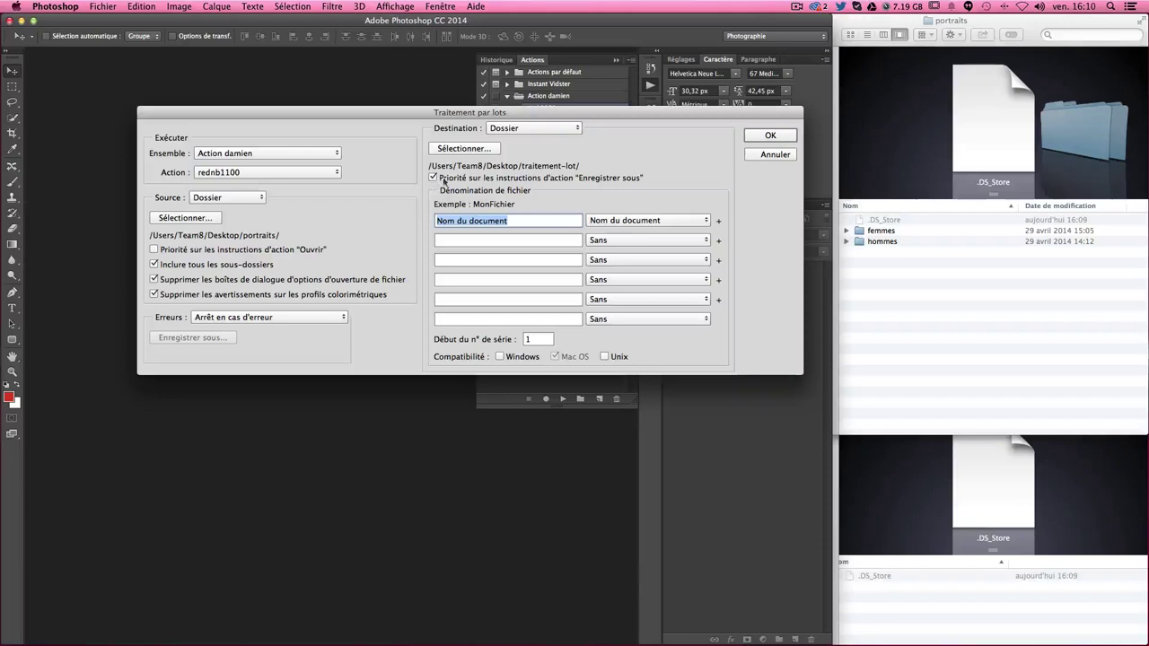
- Try aaaammjj as the second file-name part, revert it to Sans, and run the batch
left_click(540, 220)
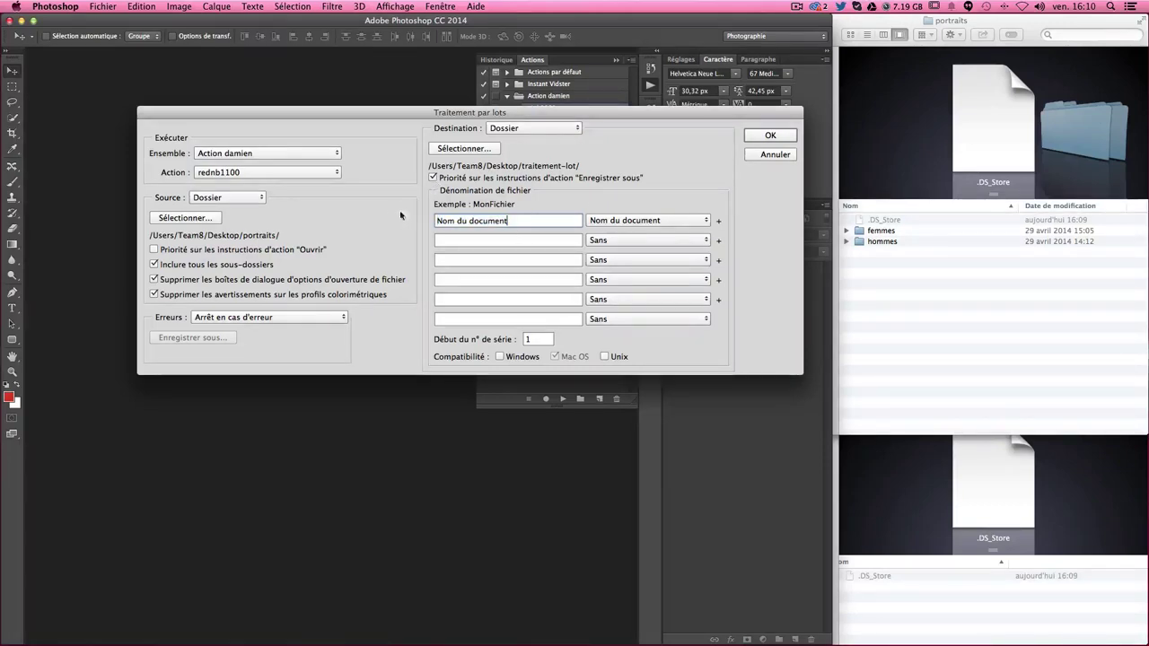
left_click(646, 239)
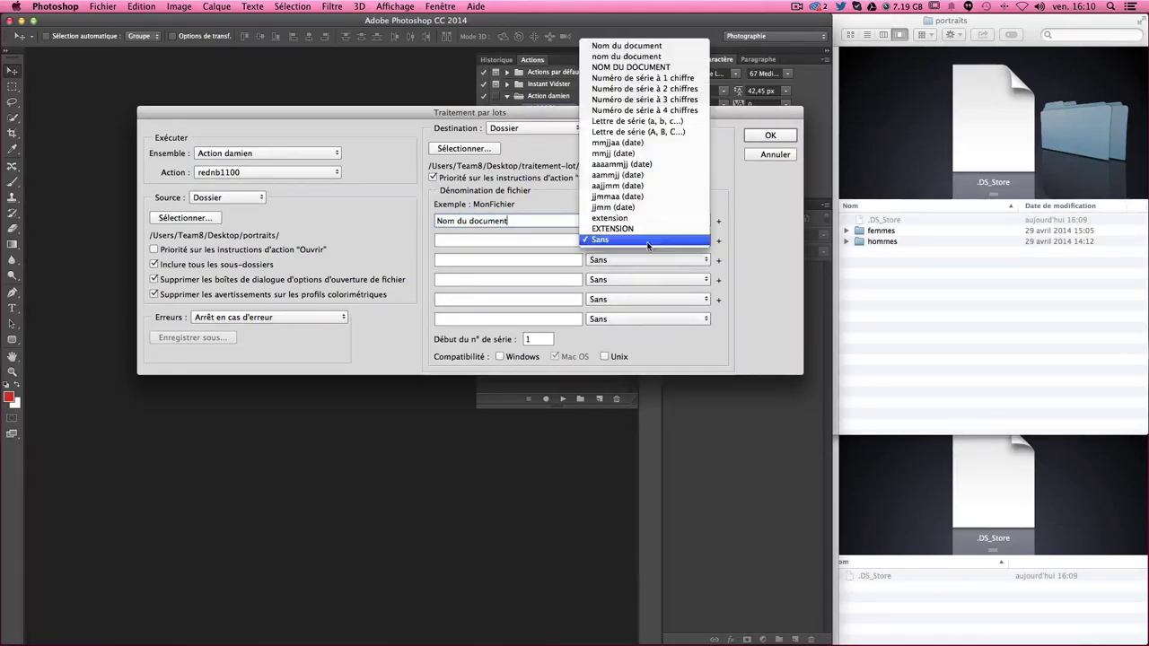
left_click(642, 164)
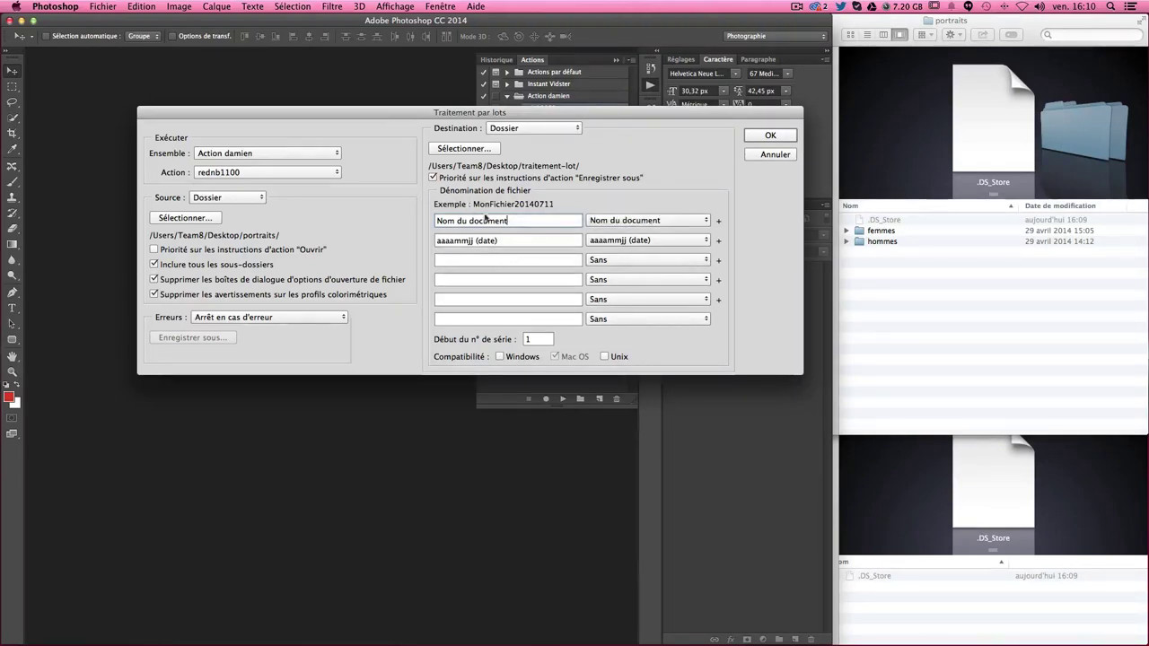
left_click(679, 241)
left_click(647, 315)
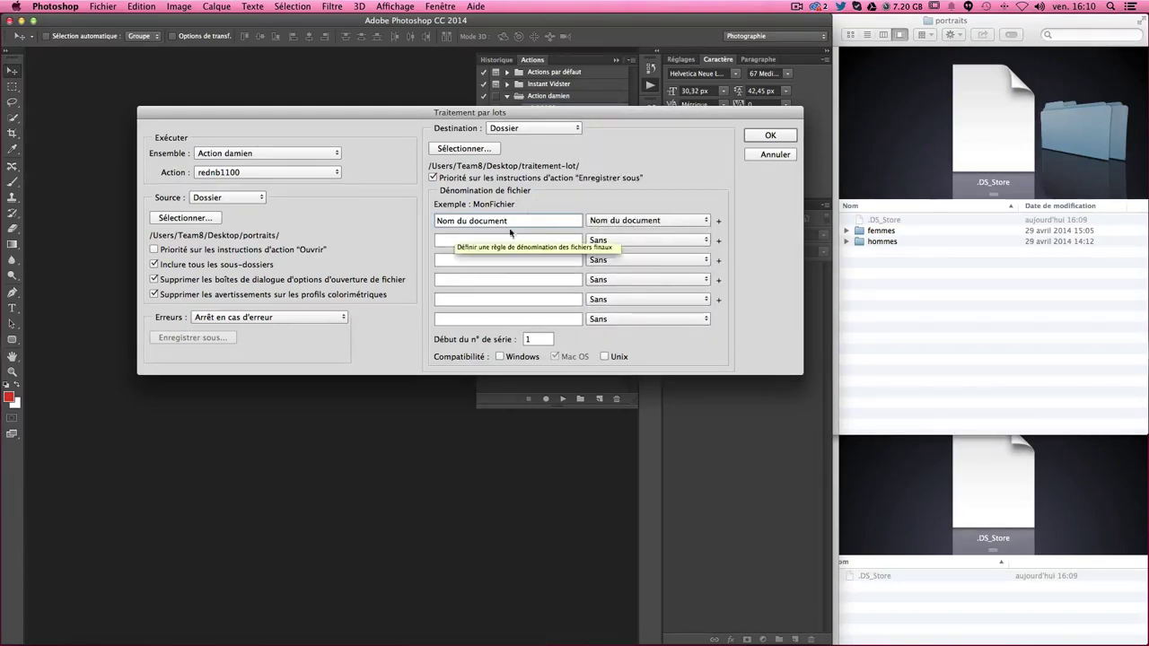
left_click(769, 135)
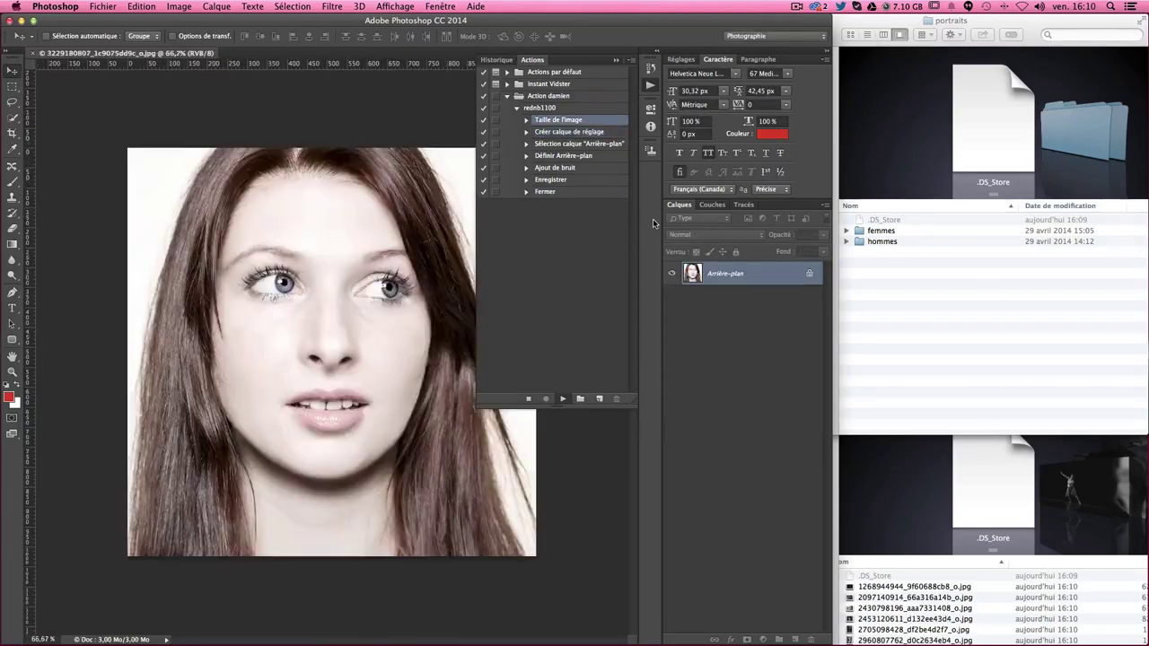
- Move the traitement-lot window up to watch the 32 processed JPG portraits appear
left_click(833, 426)
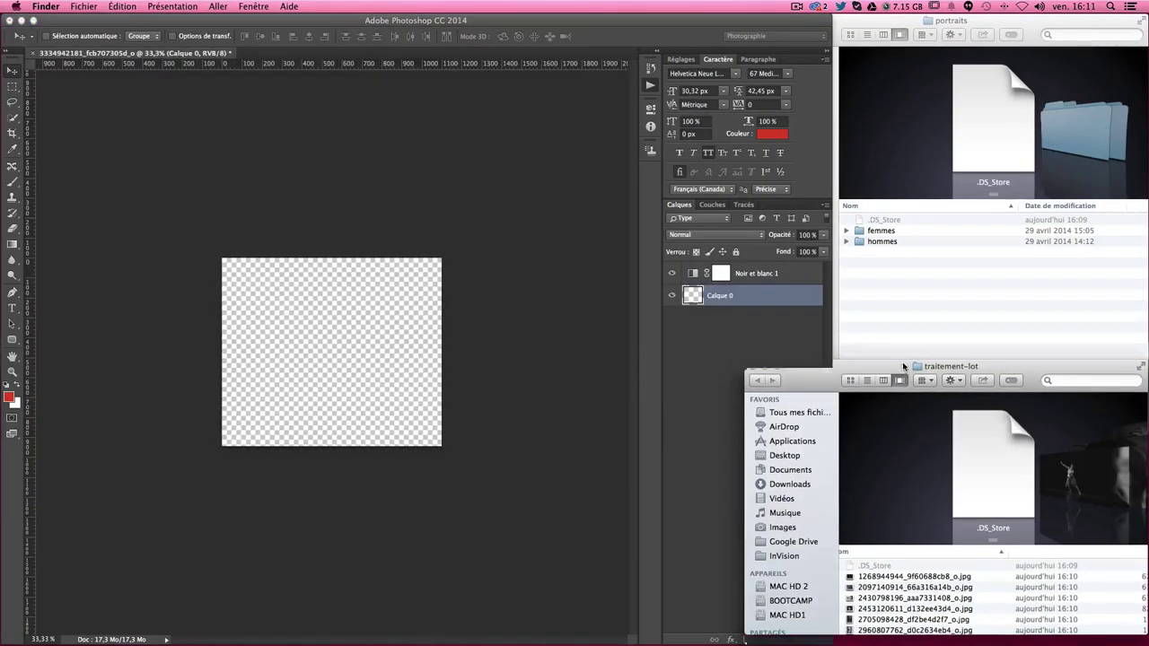
left_click_drag(895, 368, 897, 62)
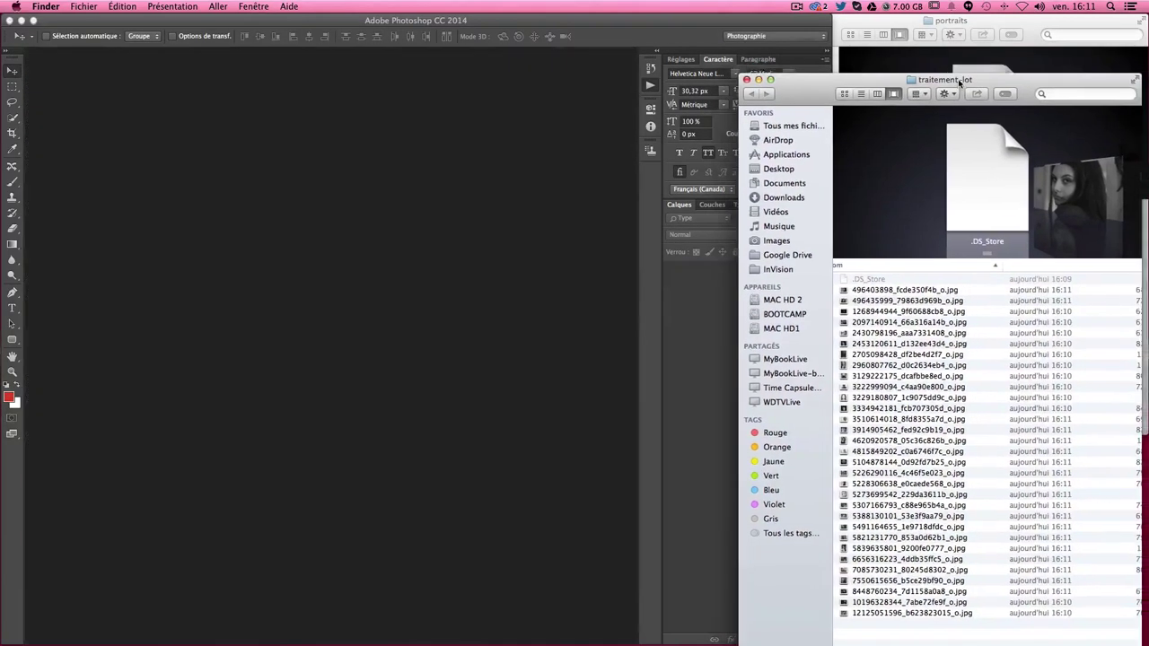
left_click_drag(954, 71, 963, 81)
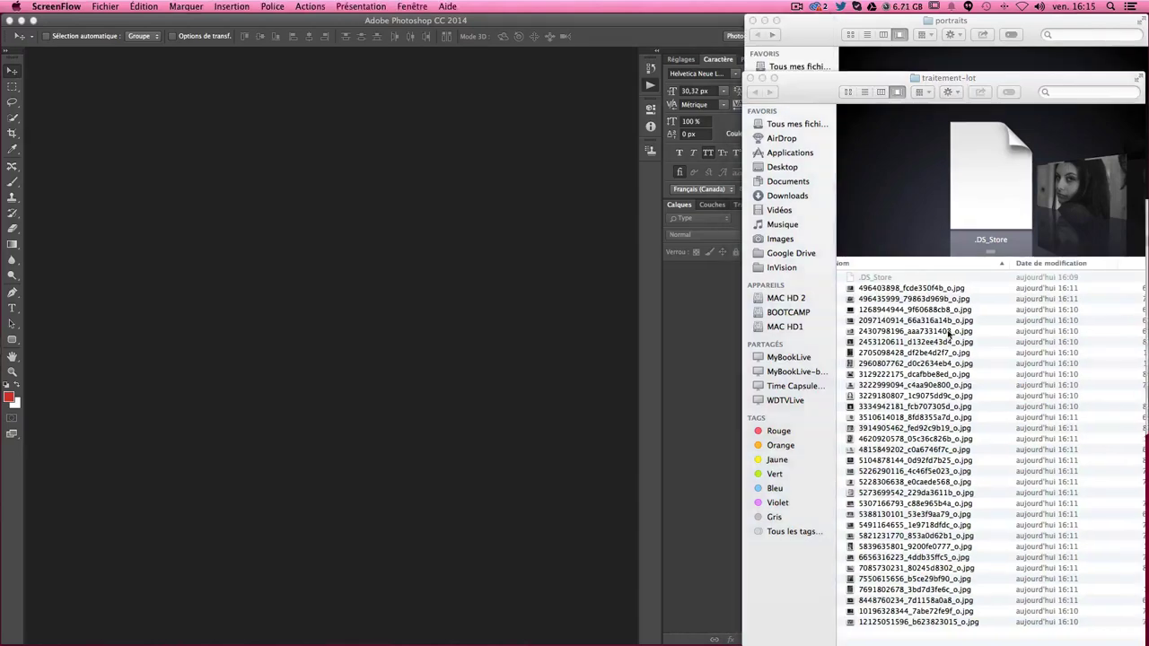
double_click(900, 289)
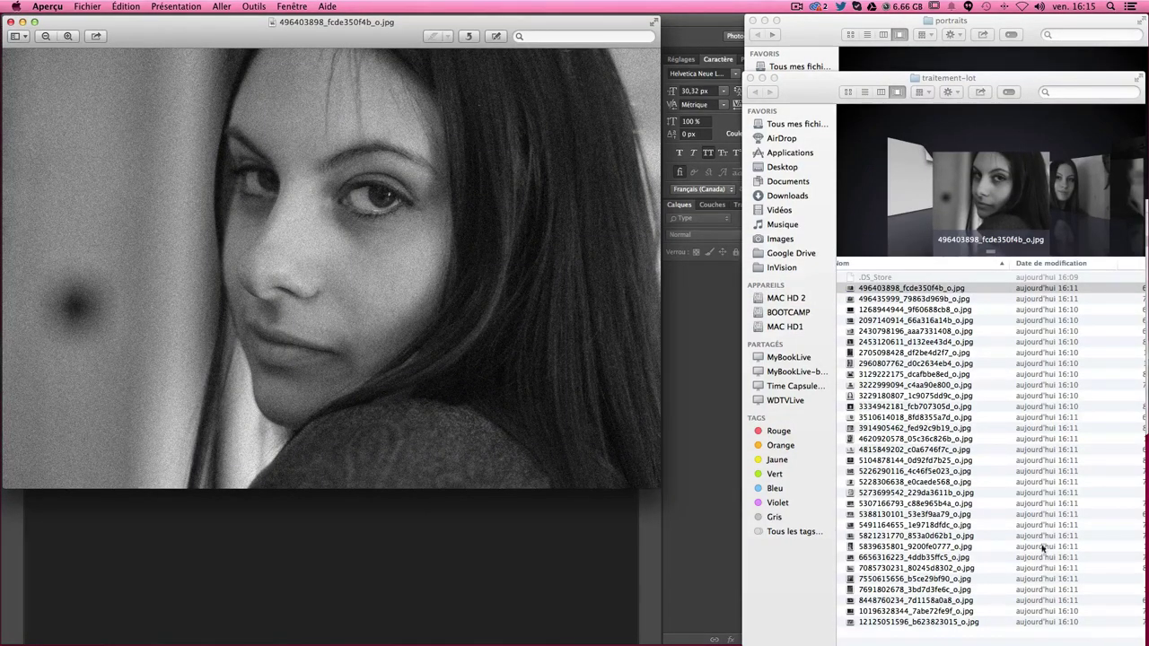
double_click(910, 342)
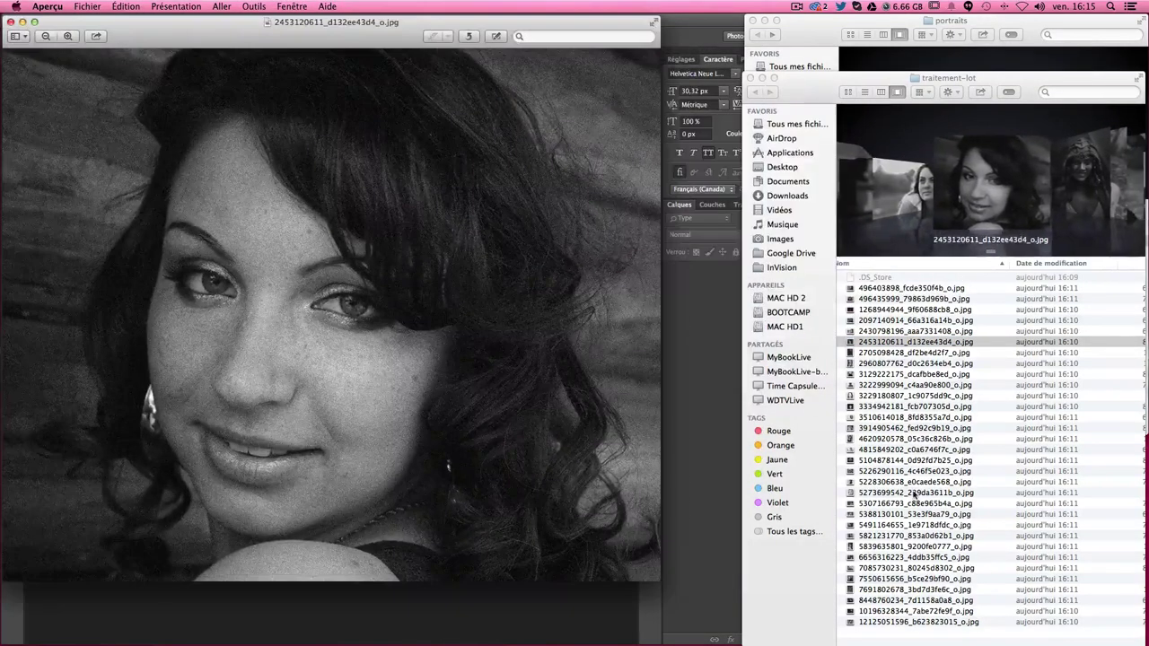
key("super+w")
double_click(913, 438)
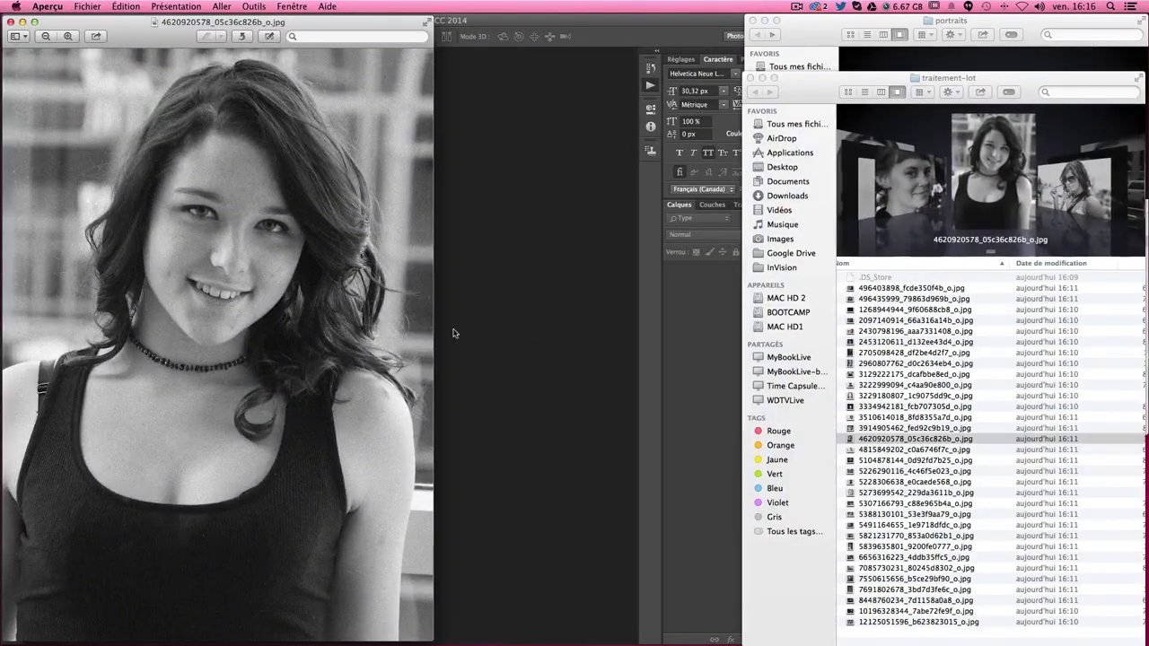
key("super+w")
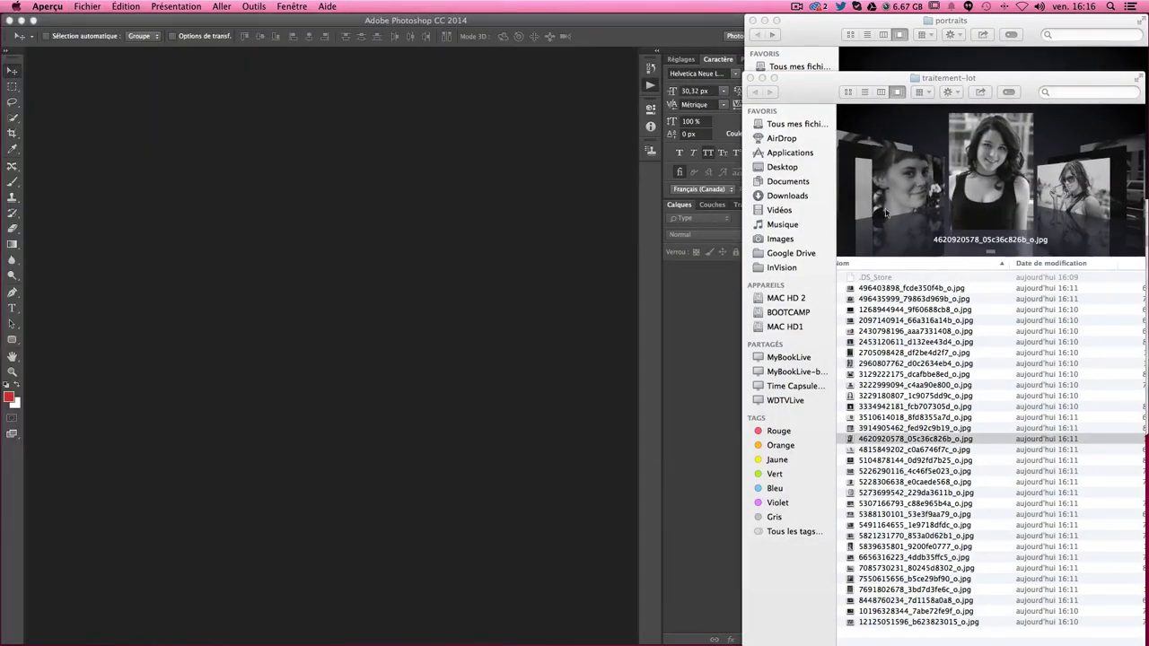
left_click(934, 90)
scroll(1087, 170, "down", 5)
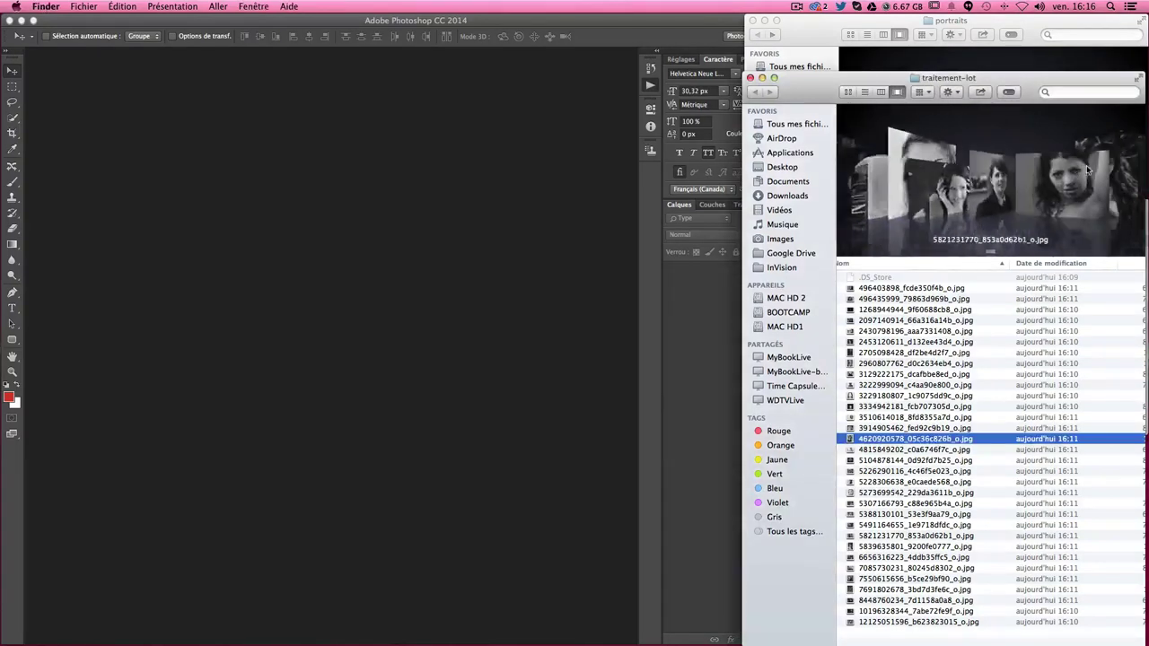
scroll(1083, 175, "up", 3)
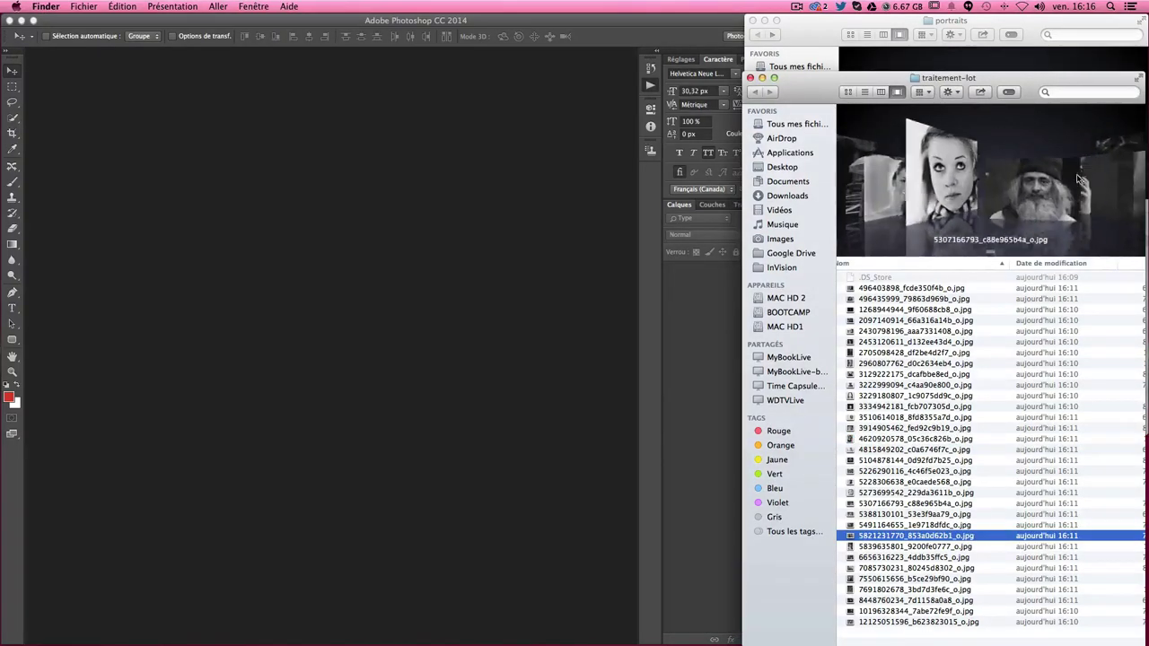
double_click(899, 508)
key("super+w")
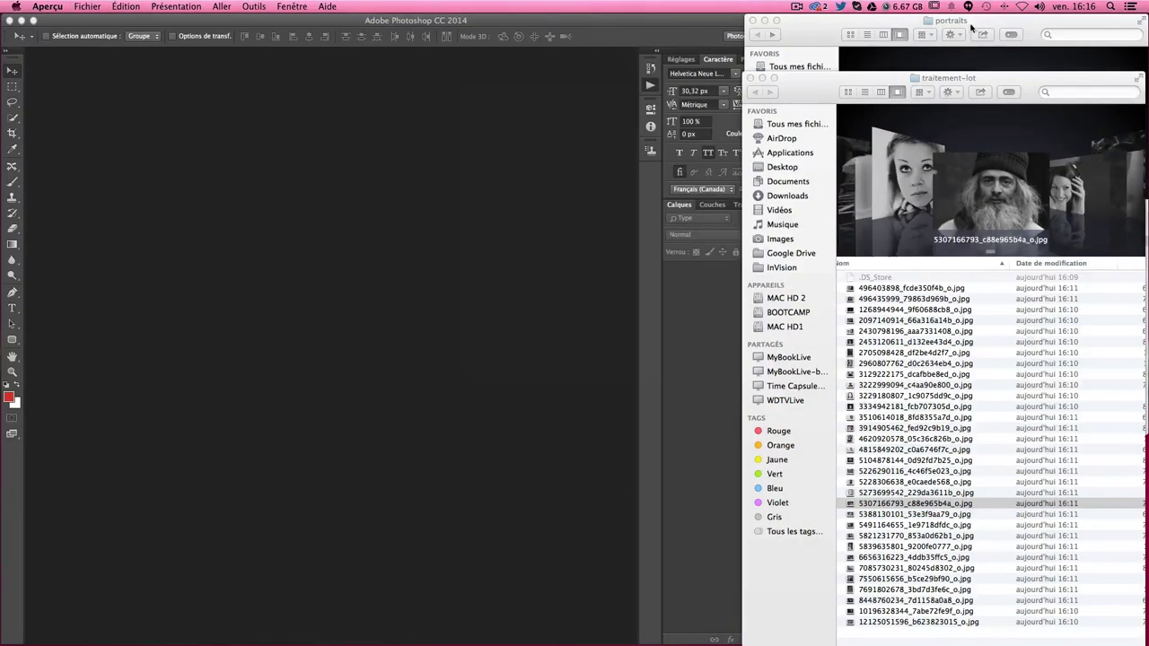
left_click(970, 28)
left_click(845, 241)
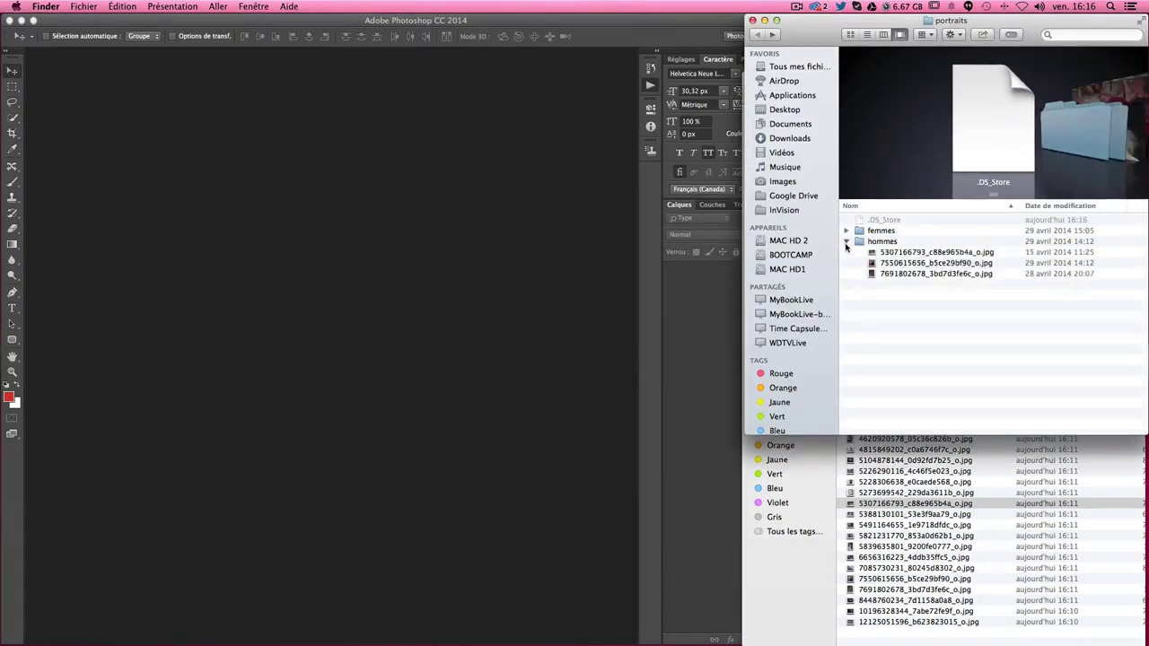
left_click(846, 231)
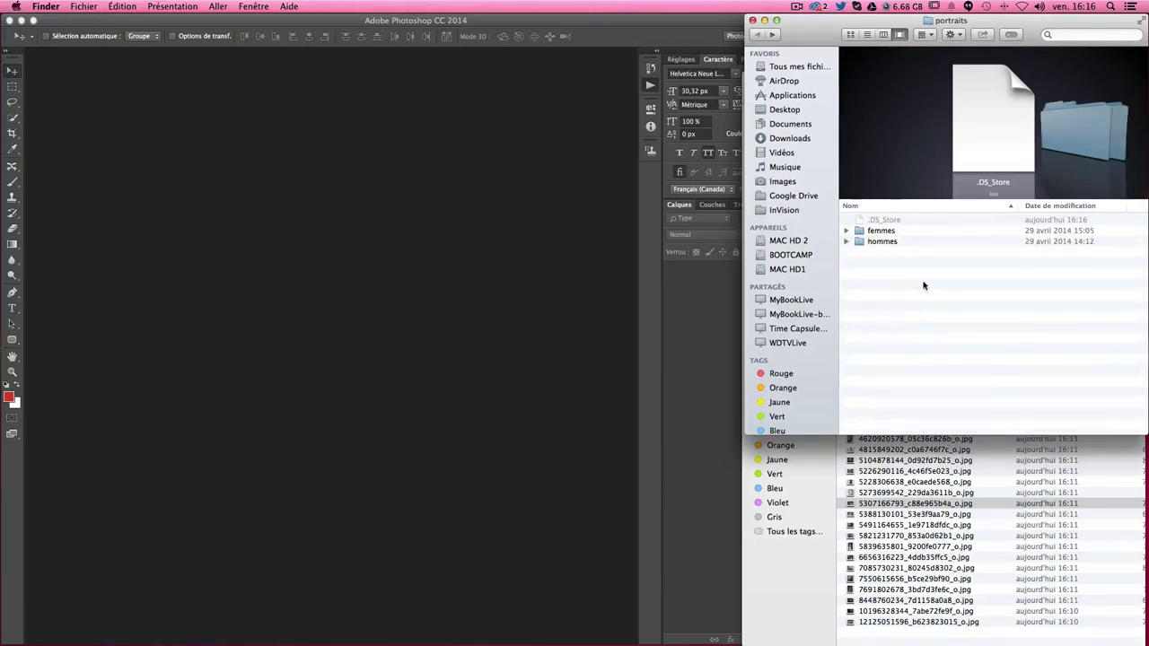
left_click(848, 234)
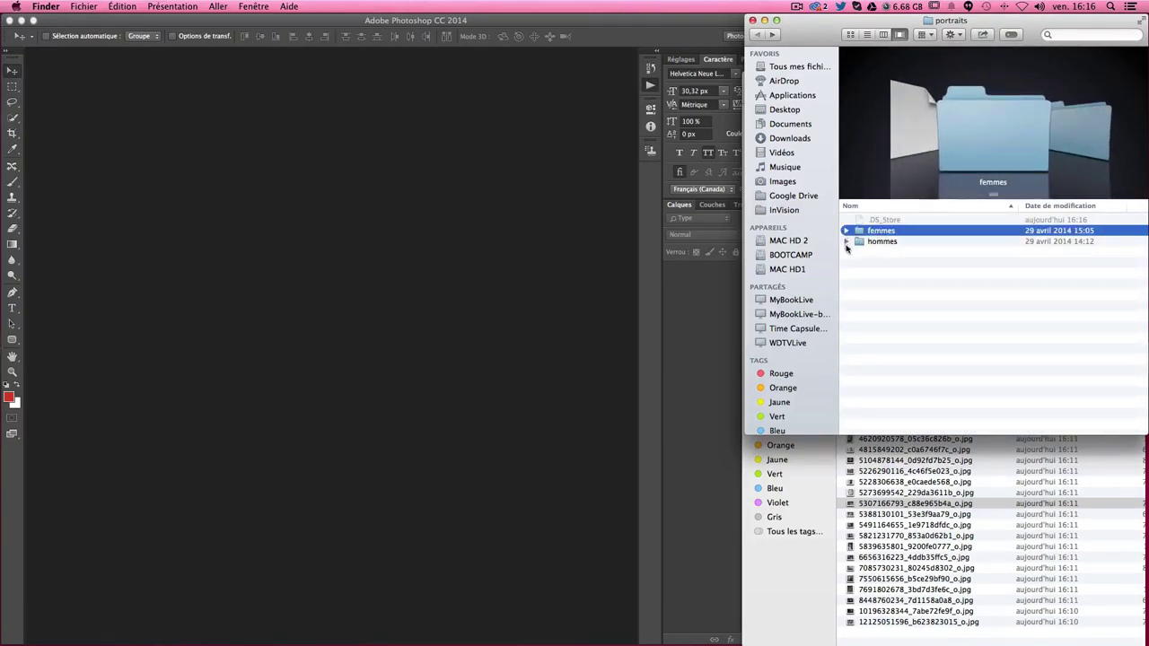
left_click(924, 641)
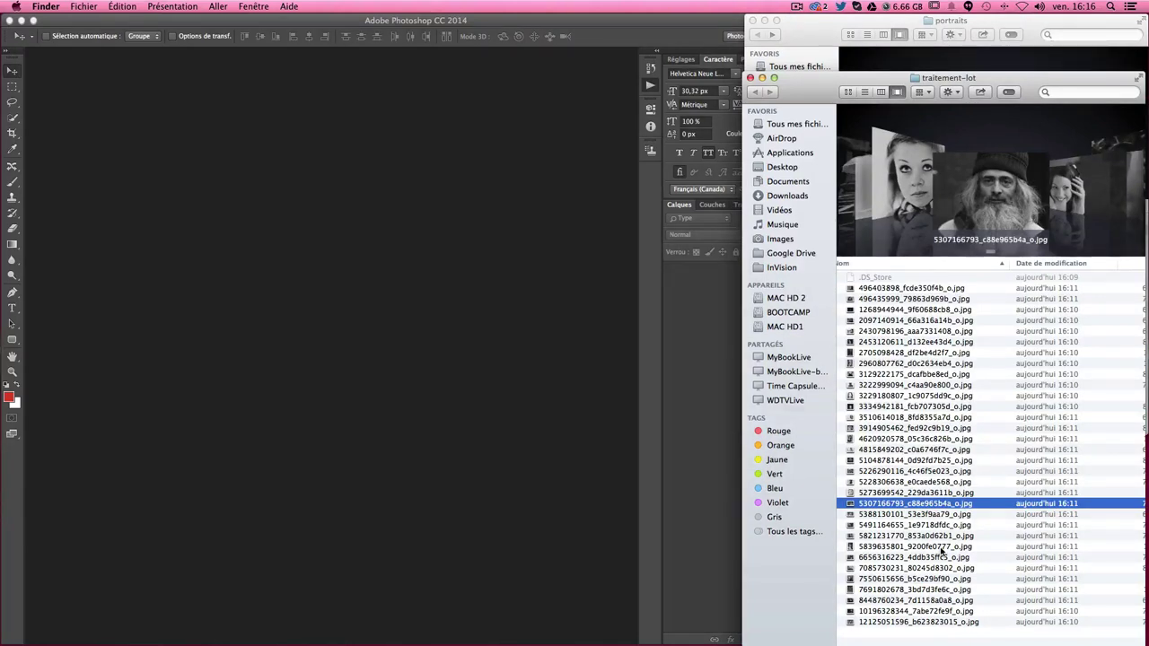